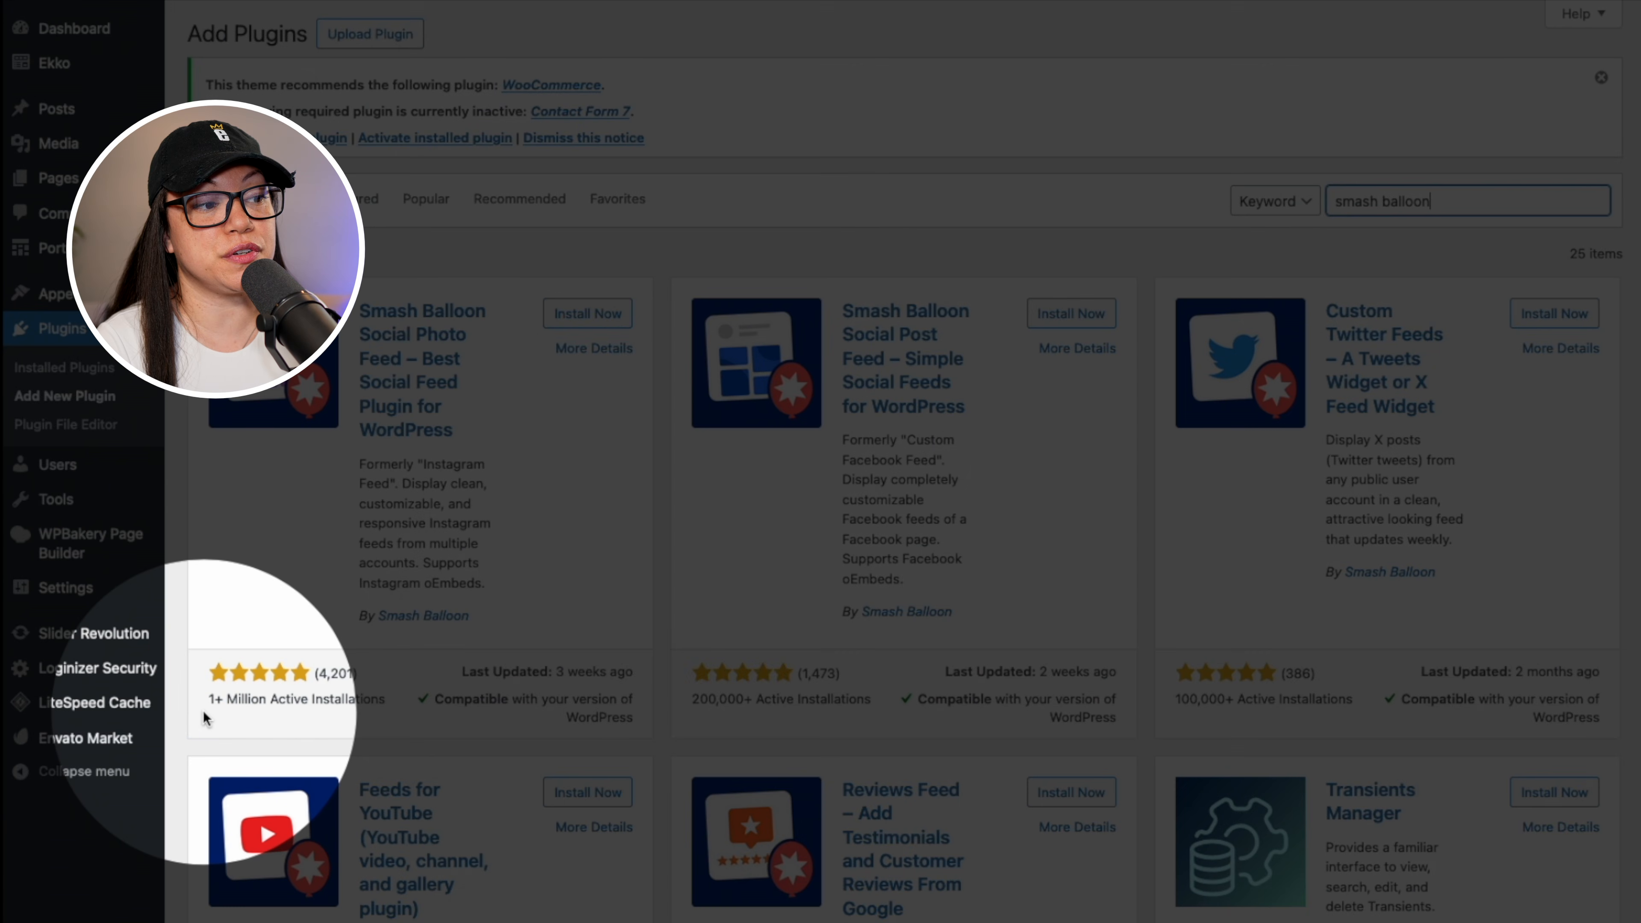
Install and activate the Smash Balloon Social Photo Feed plugin, then refresh the page to load its setup
click(325, 713)
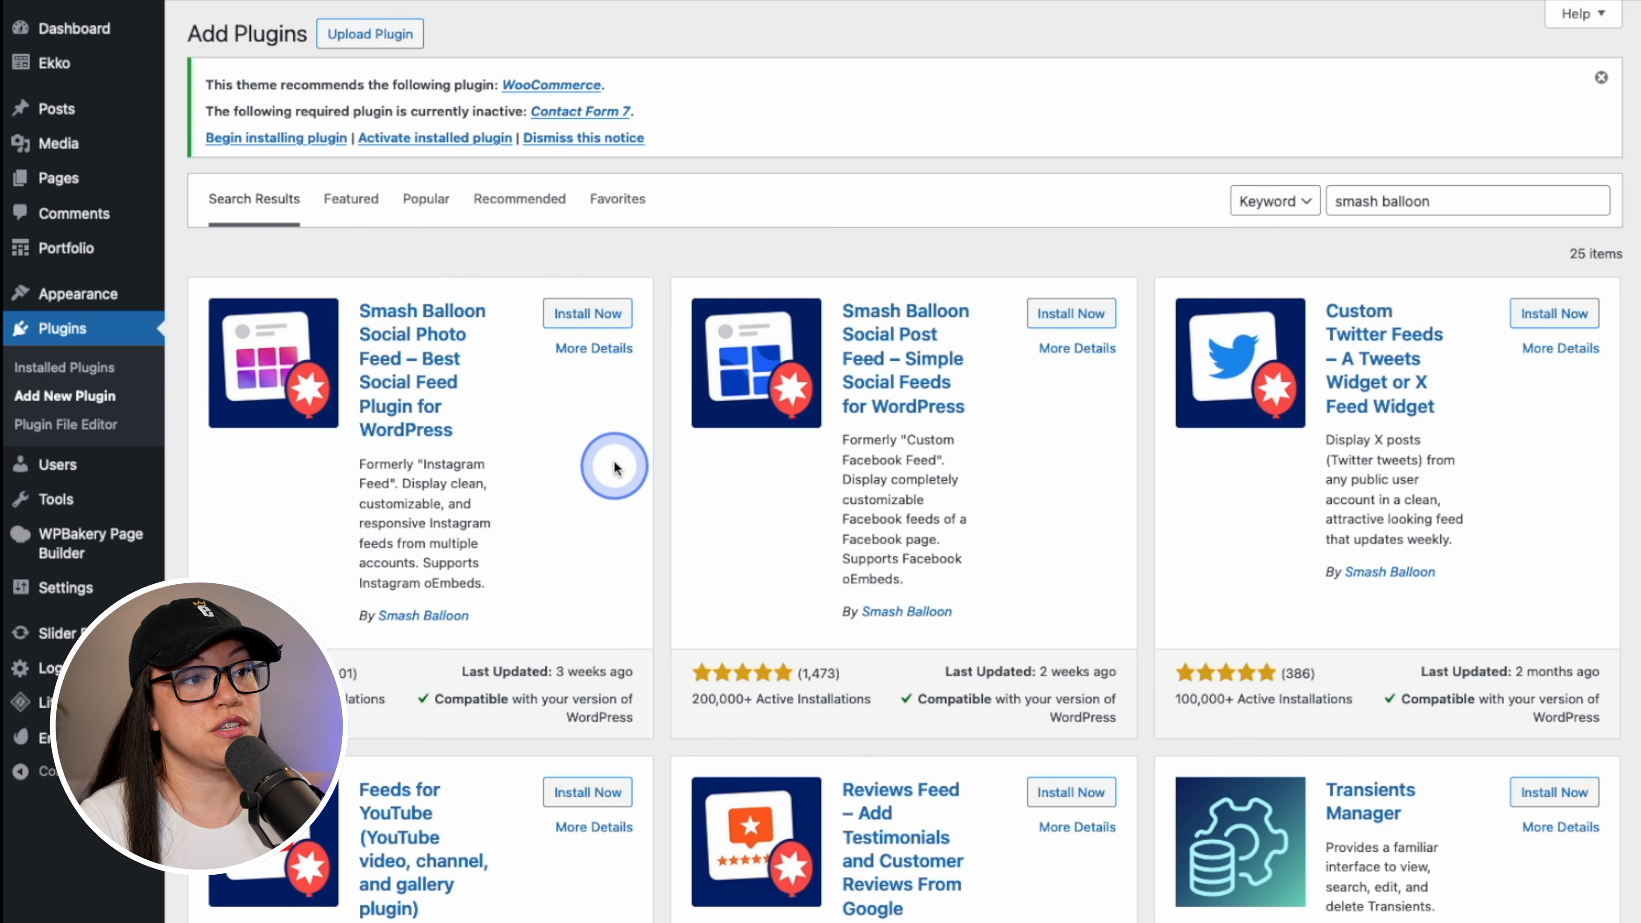
click(602, 315)
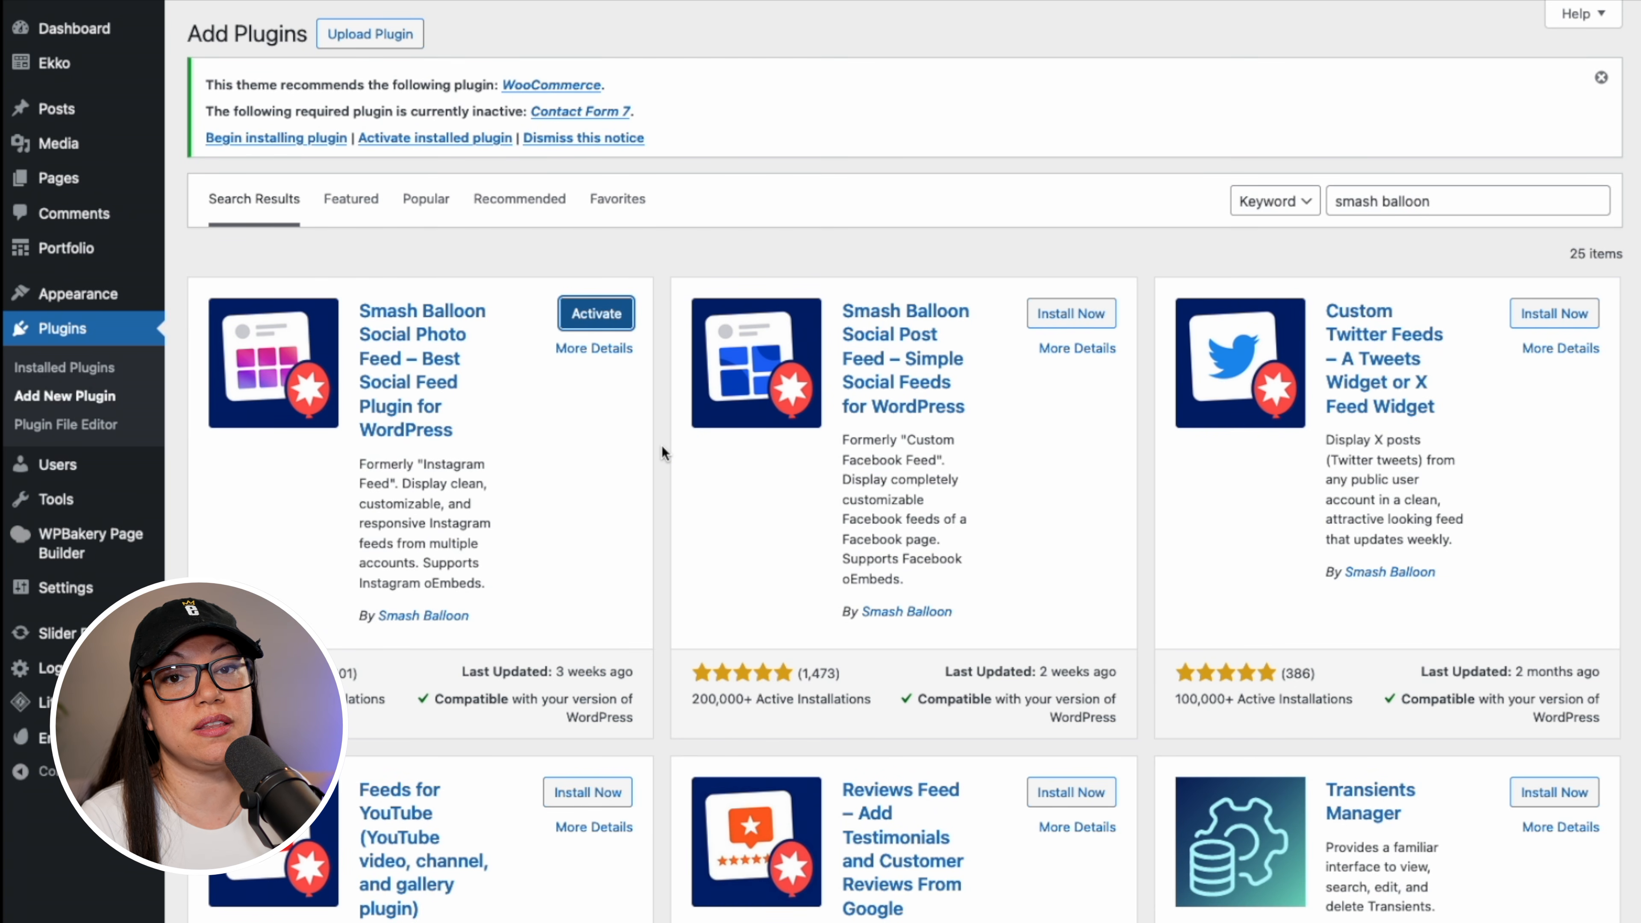
click(586, 315)
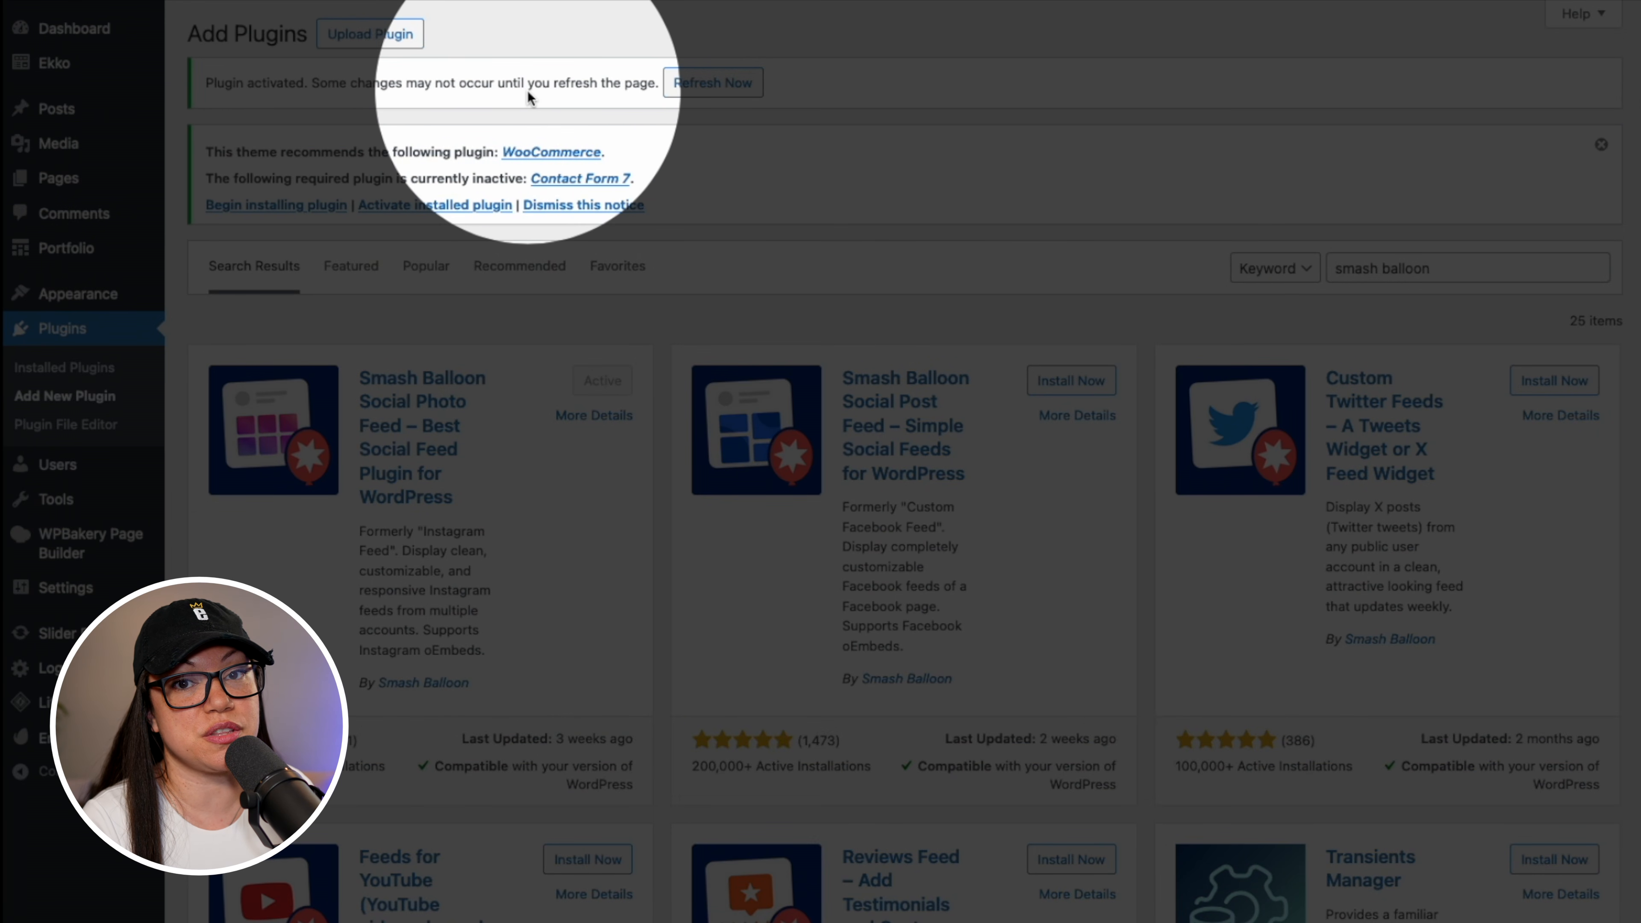
click(645, 91)
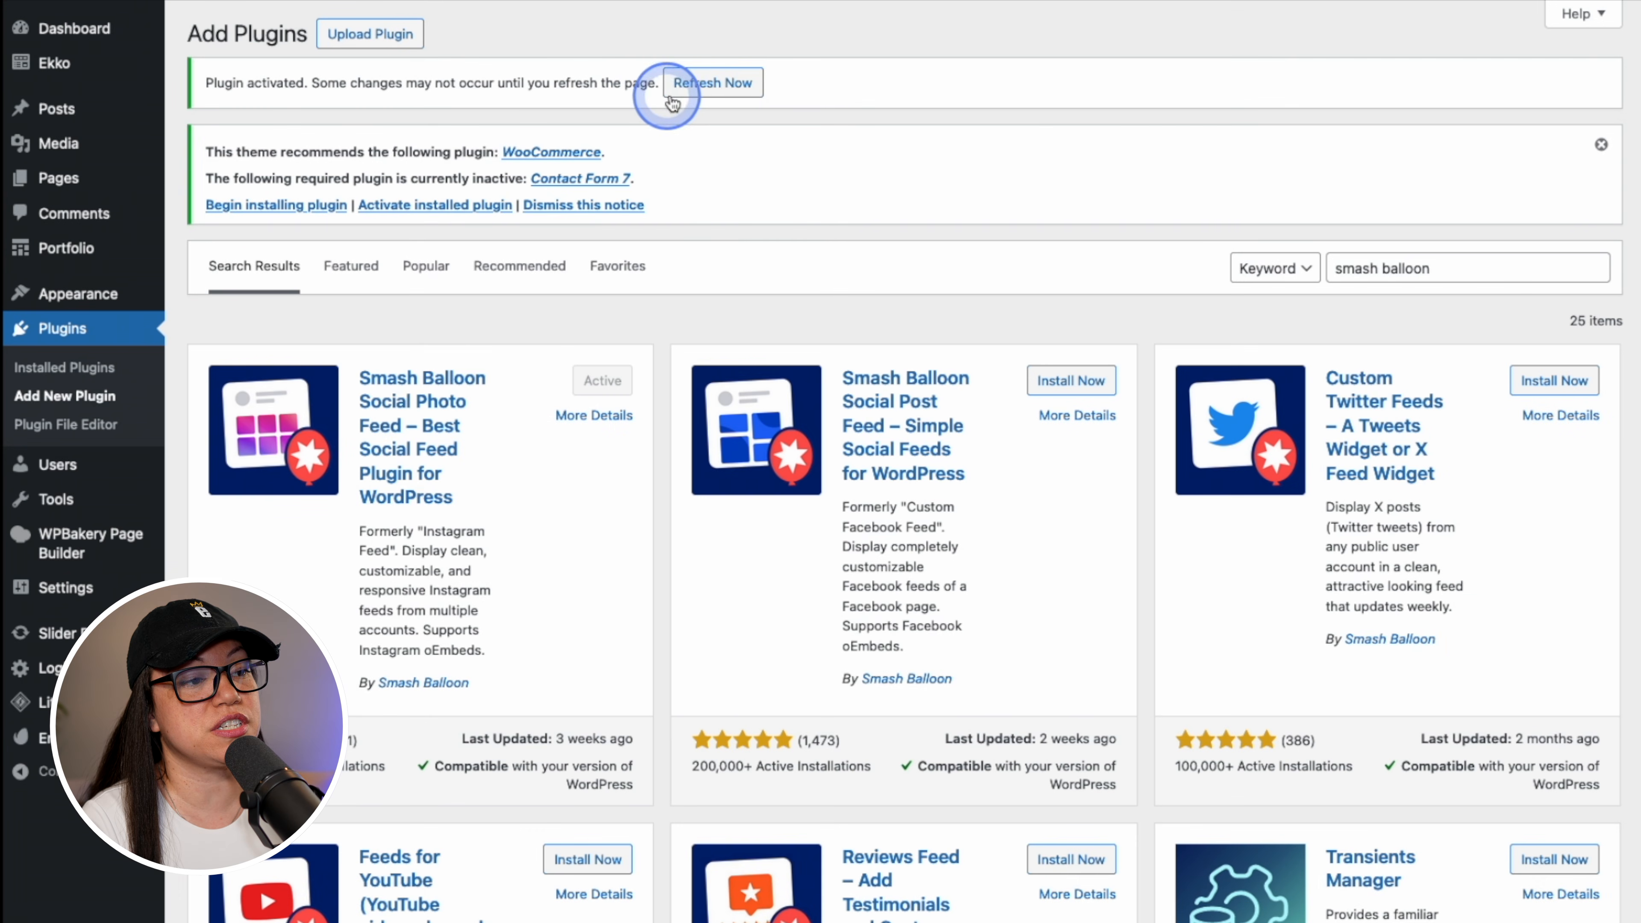
click(740, 91)
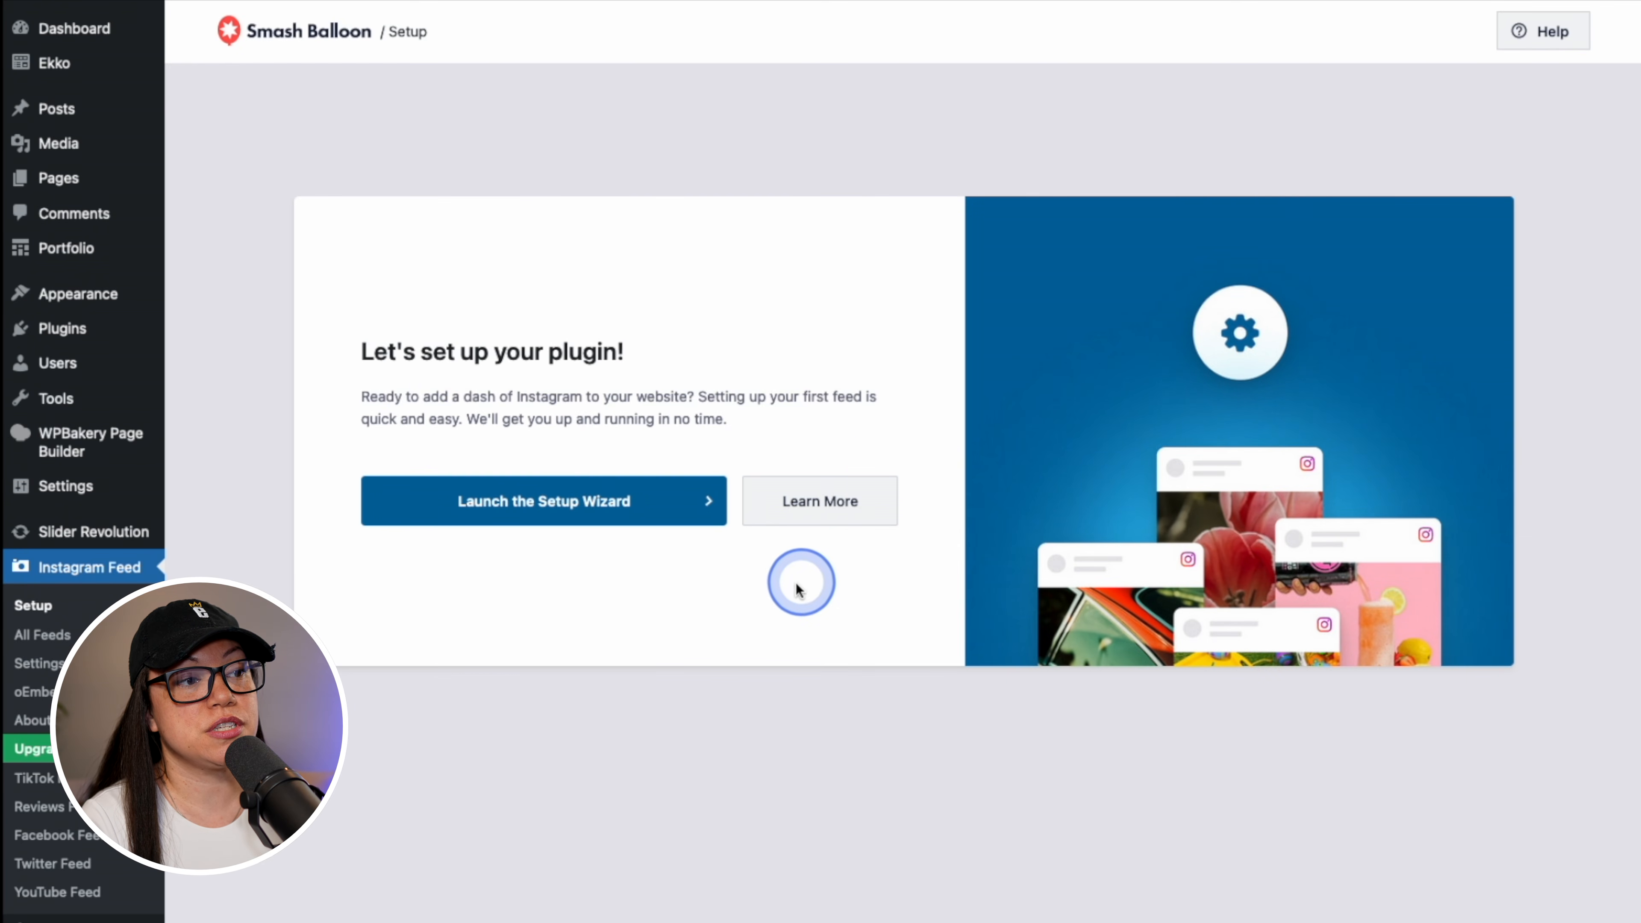
Launch the setup wizard and add a new Business account source with no previously connected Facebook account
click(669, 515)
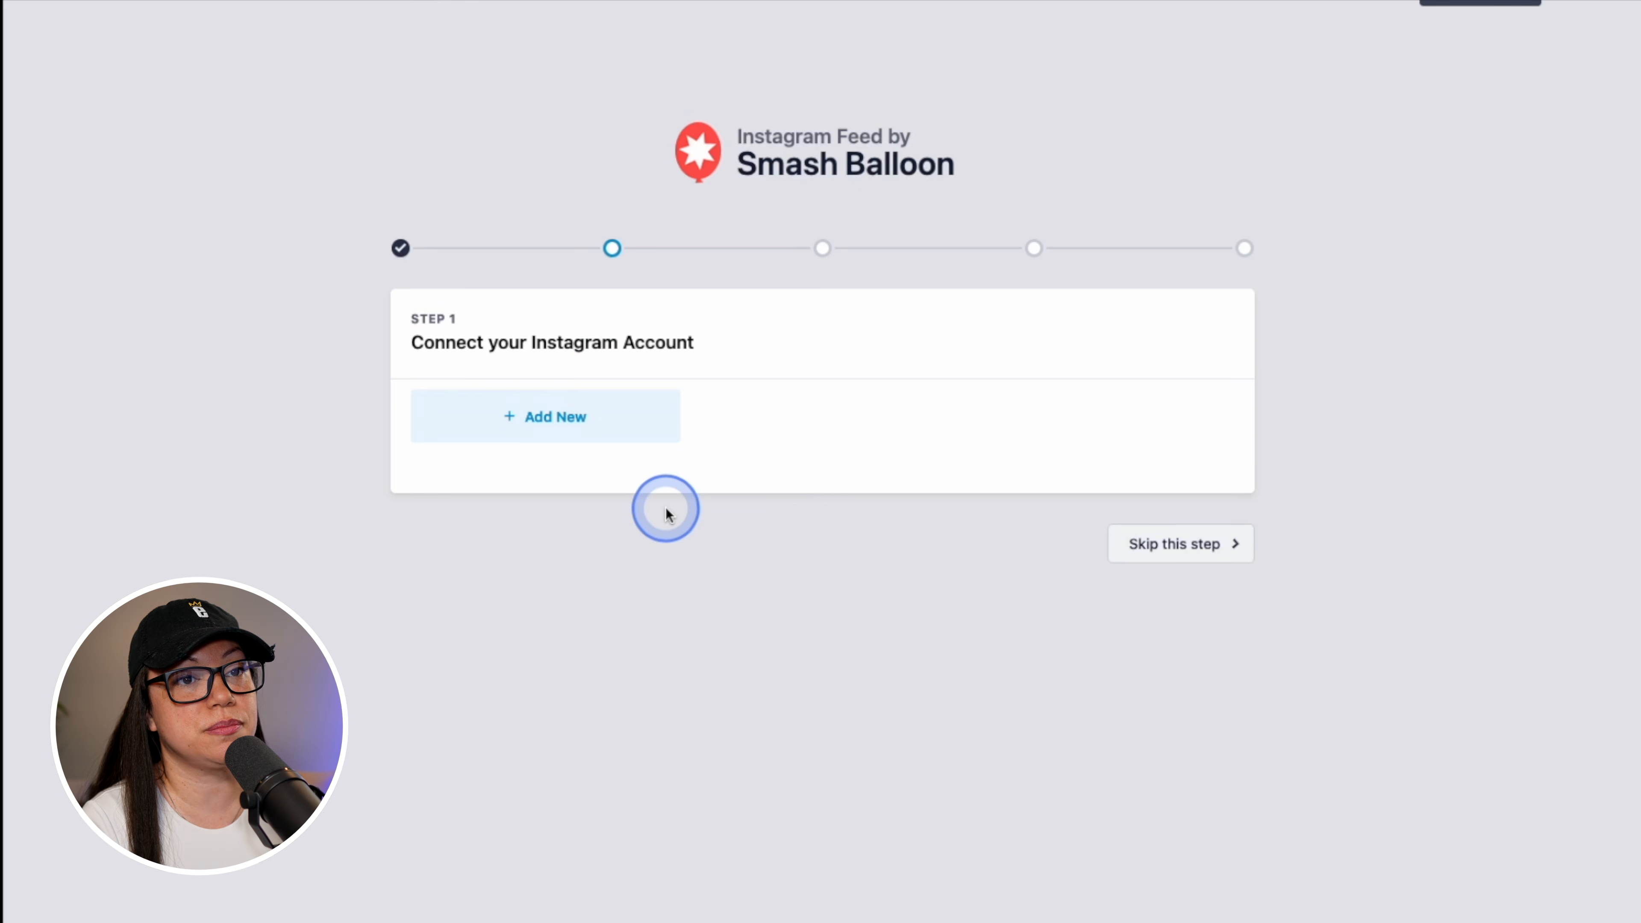
click(654, 429)
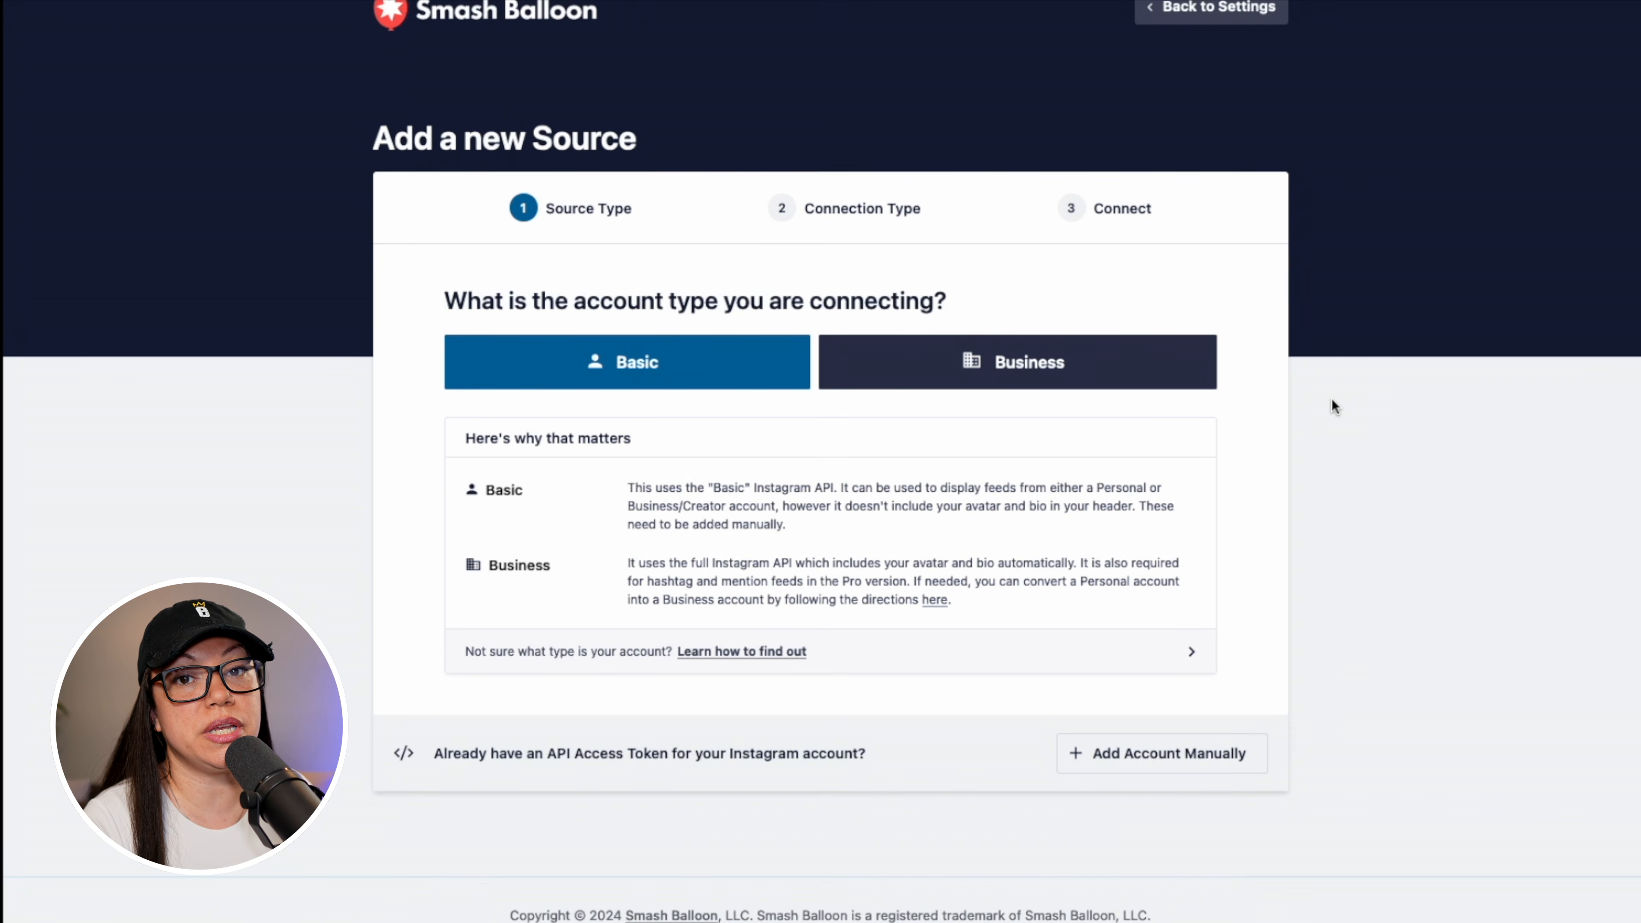
click(1074, 375)
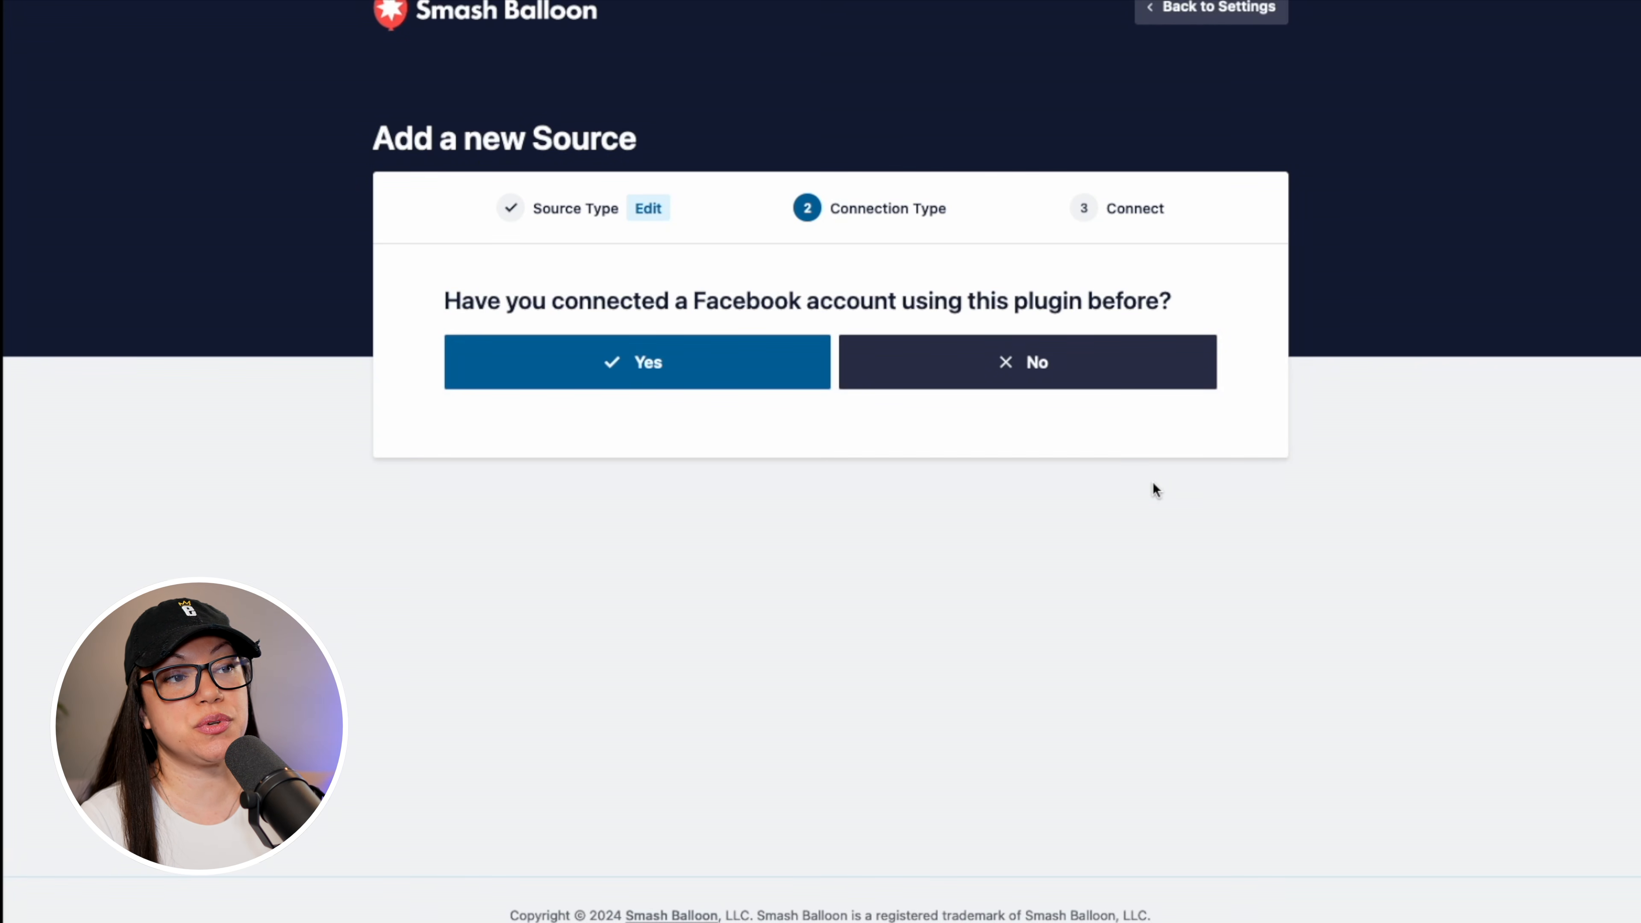
click(1120, 381)
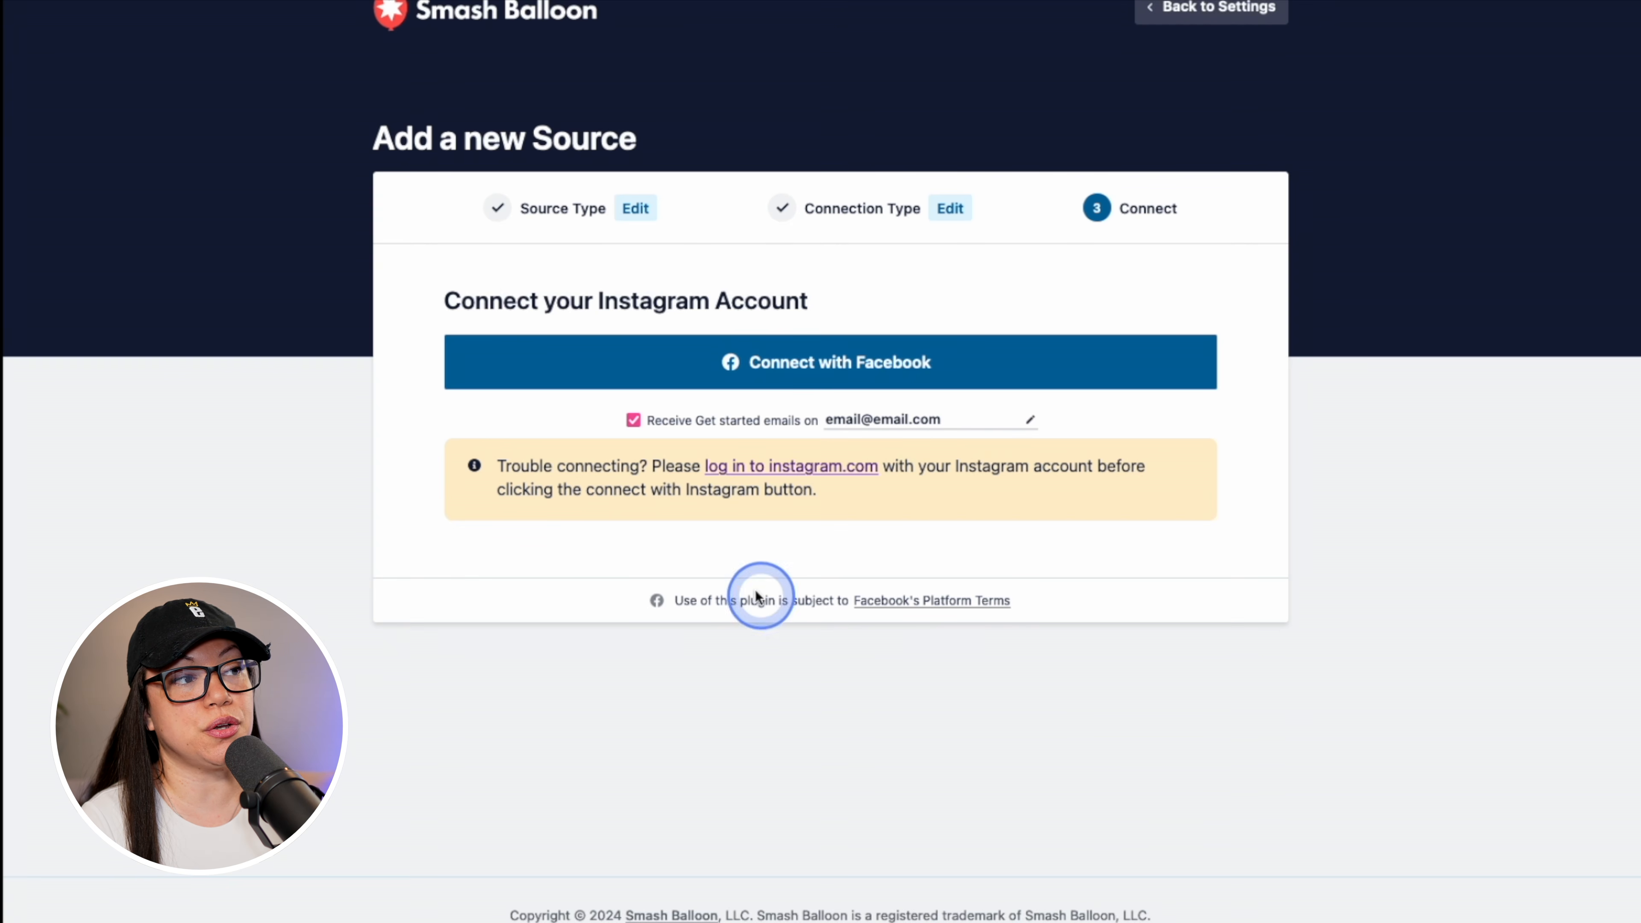
Opt out of the Get started emails and connect through Facebook, granting Smash Balloon Social the requested access
click(632, 421)
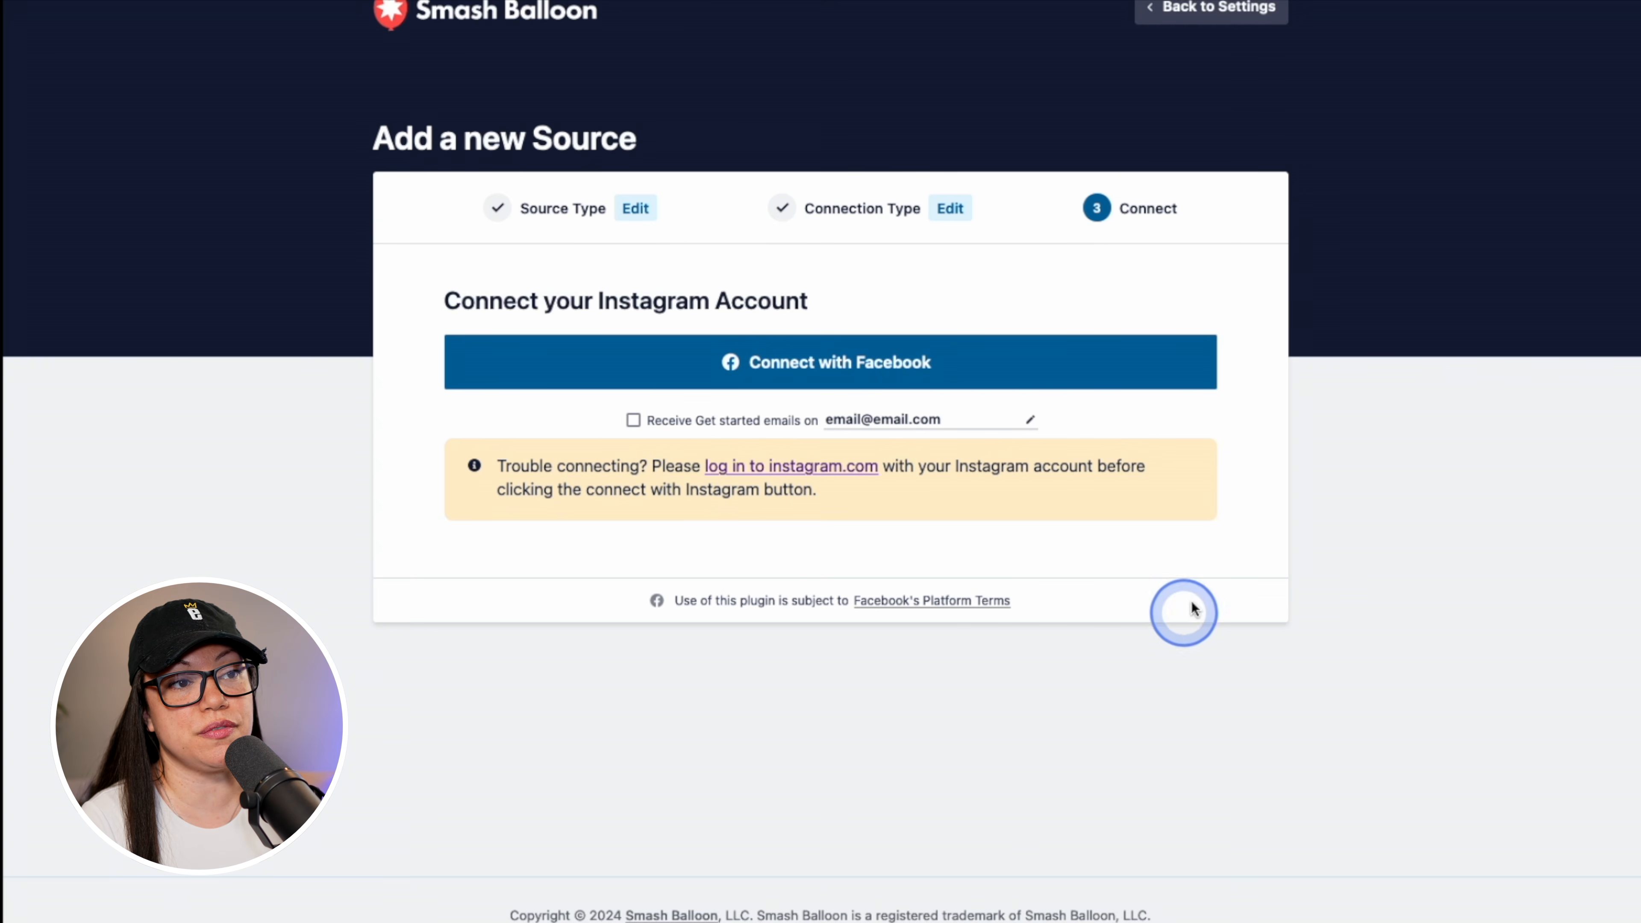
click(1145, 379)
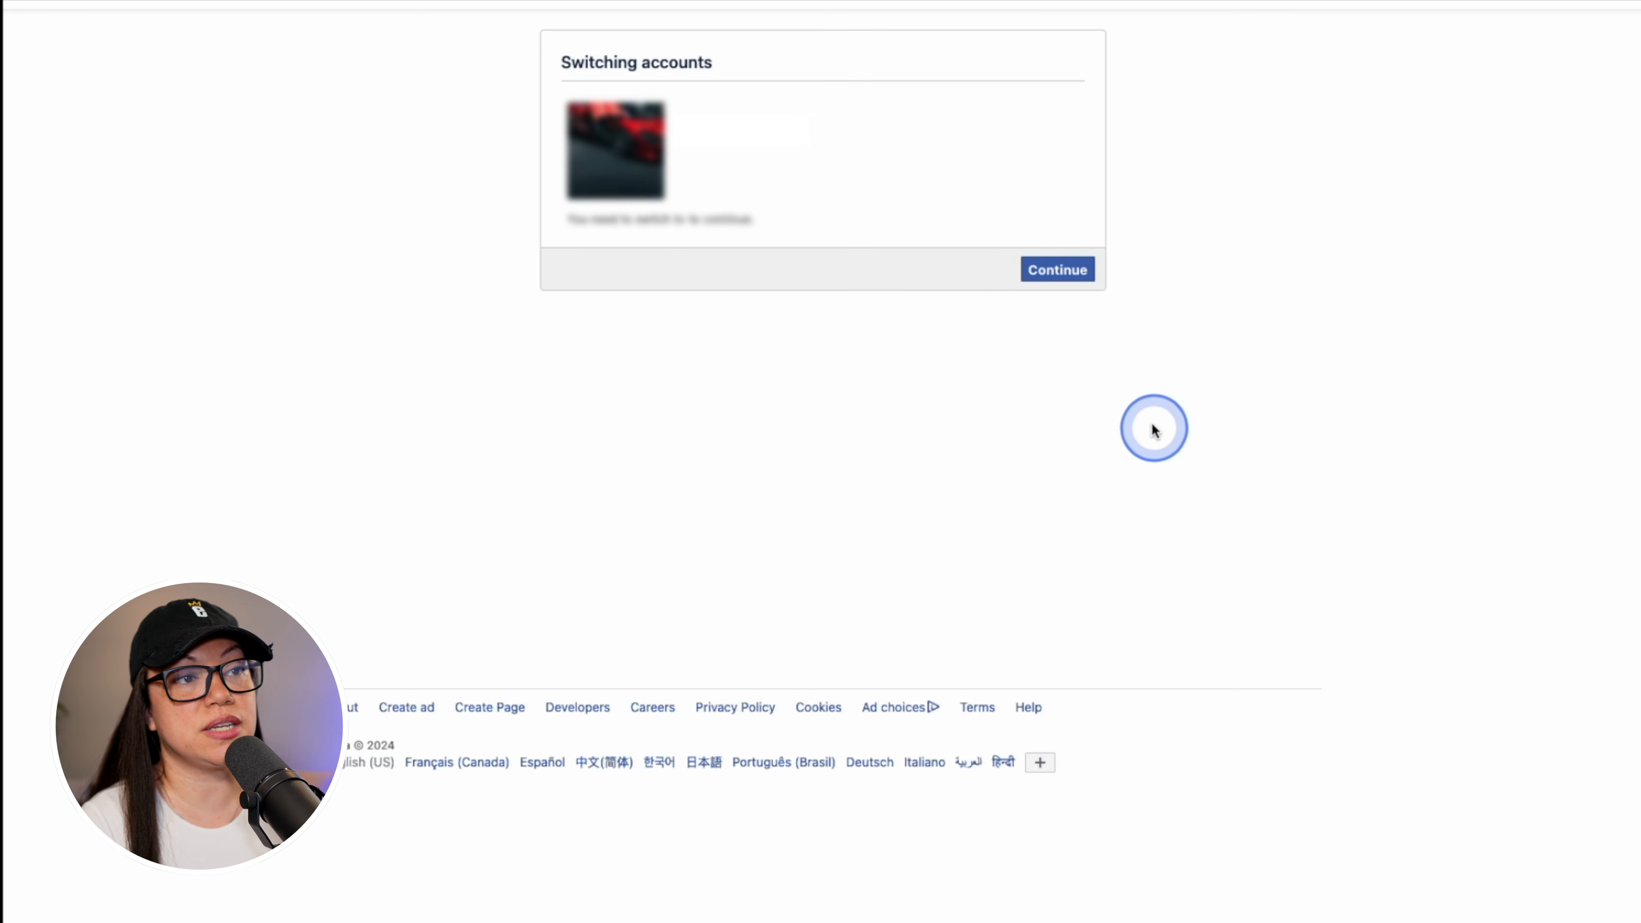
click(1057, 271)
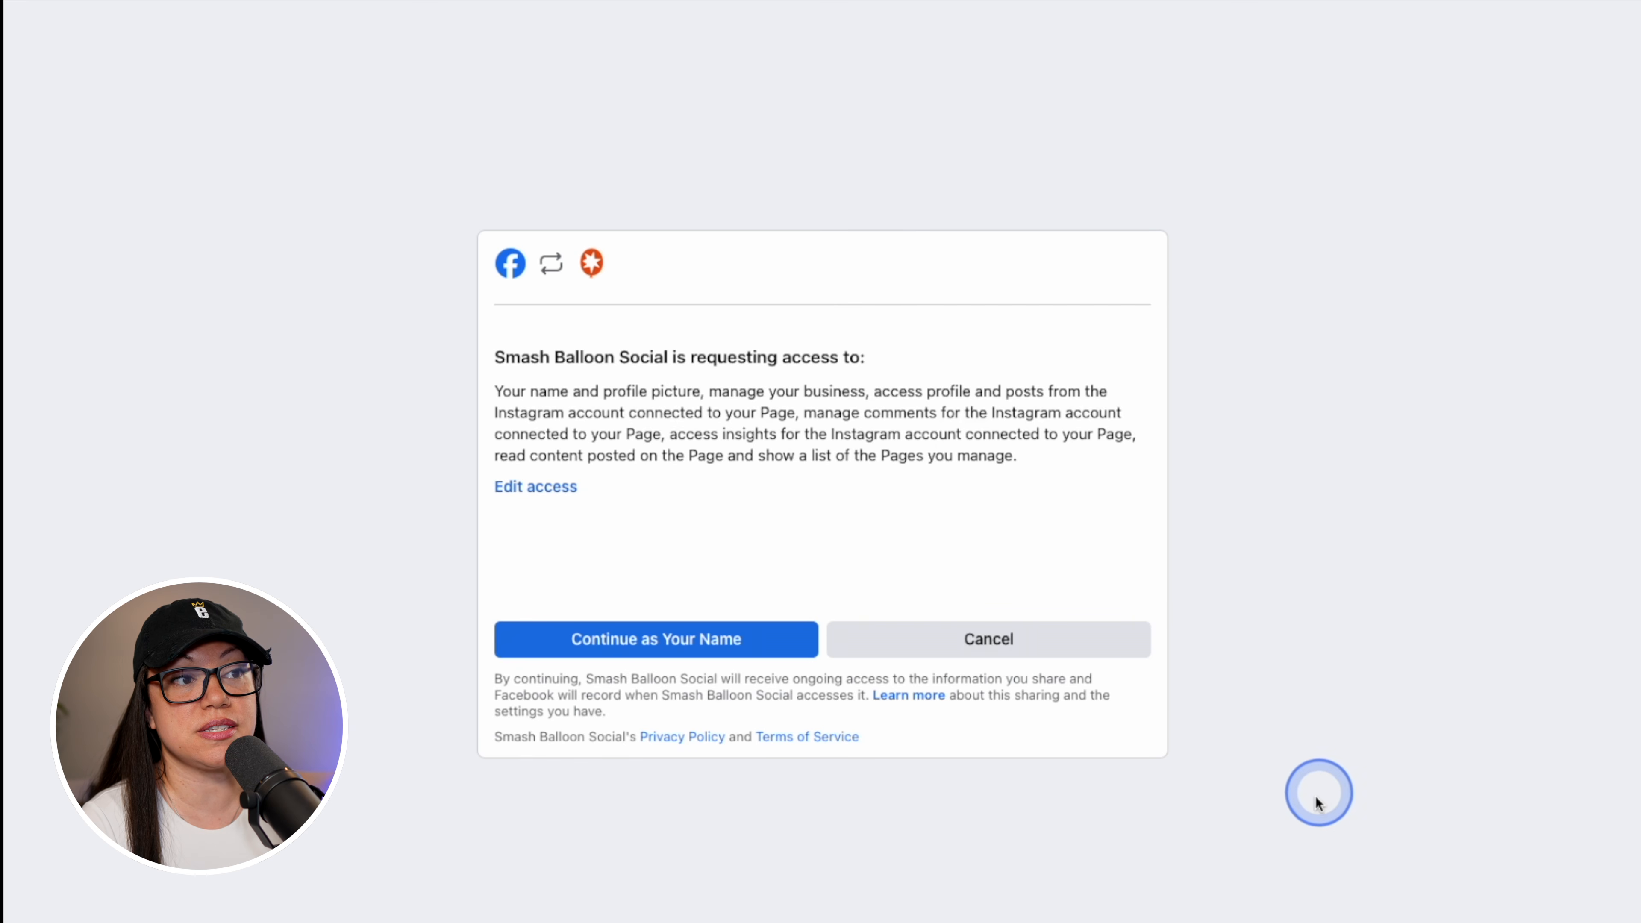
click(617, 635)
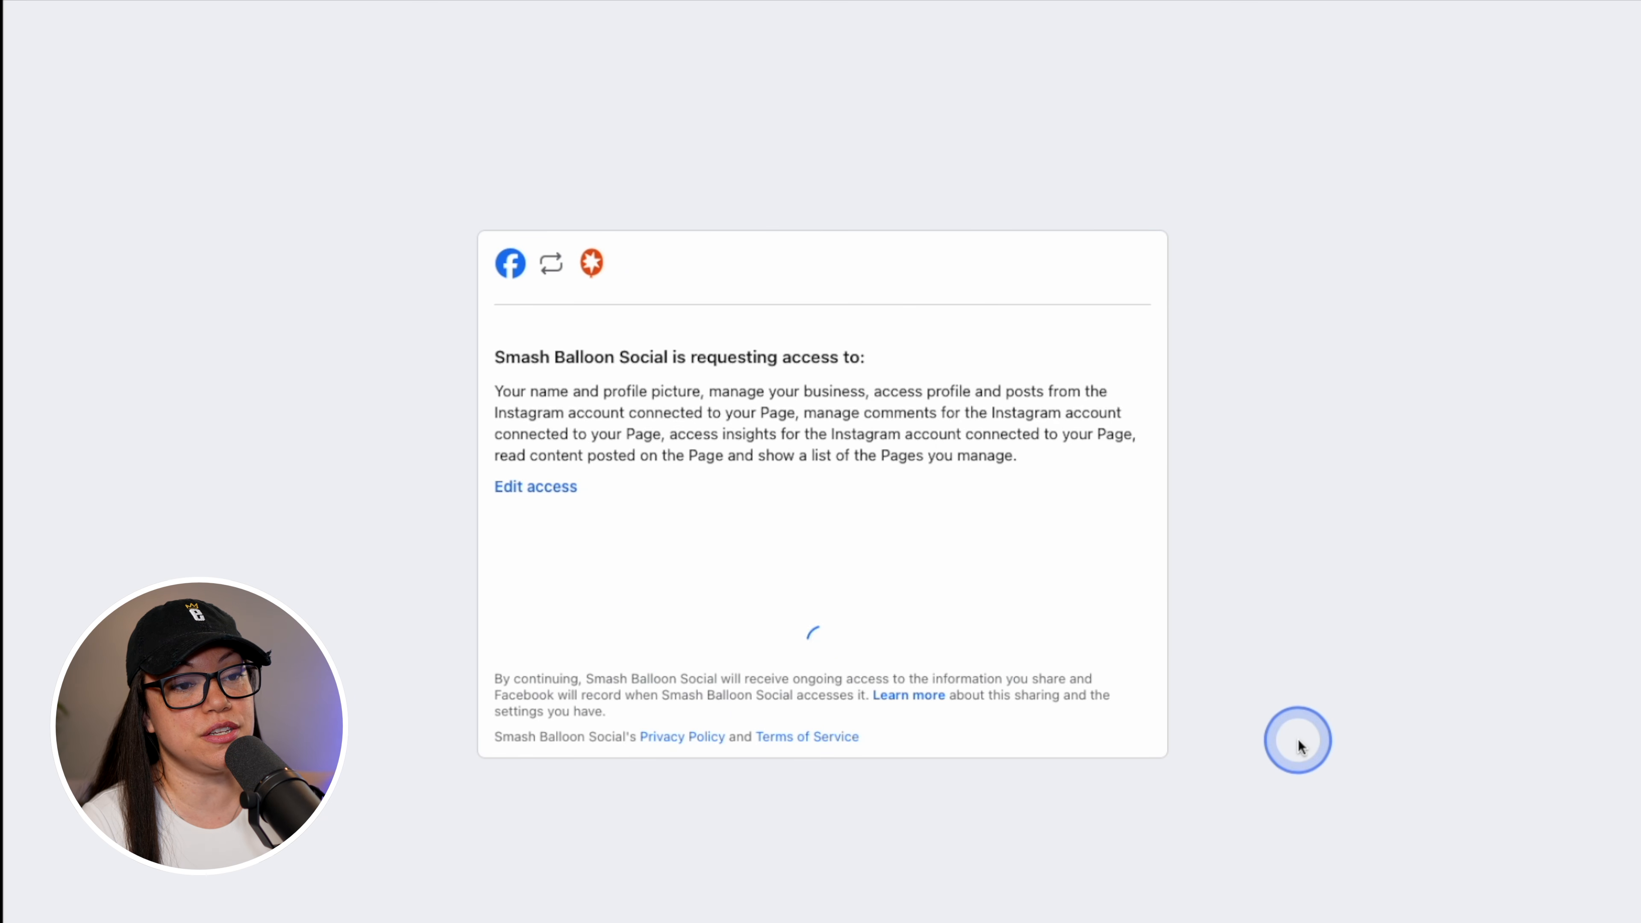
Verify the website domain and add the business Instagram account as the wizard's connected source
click(1080, 646)
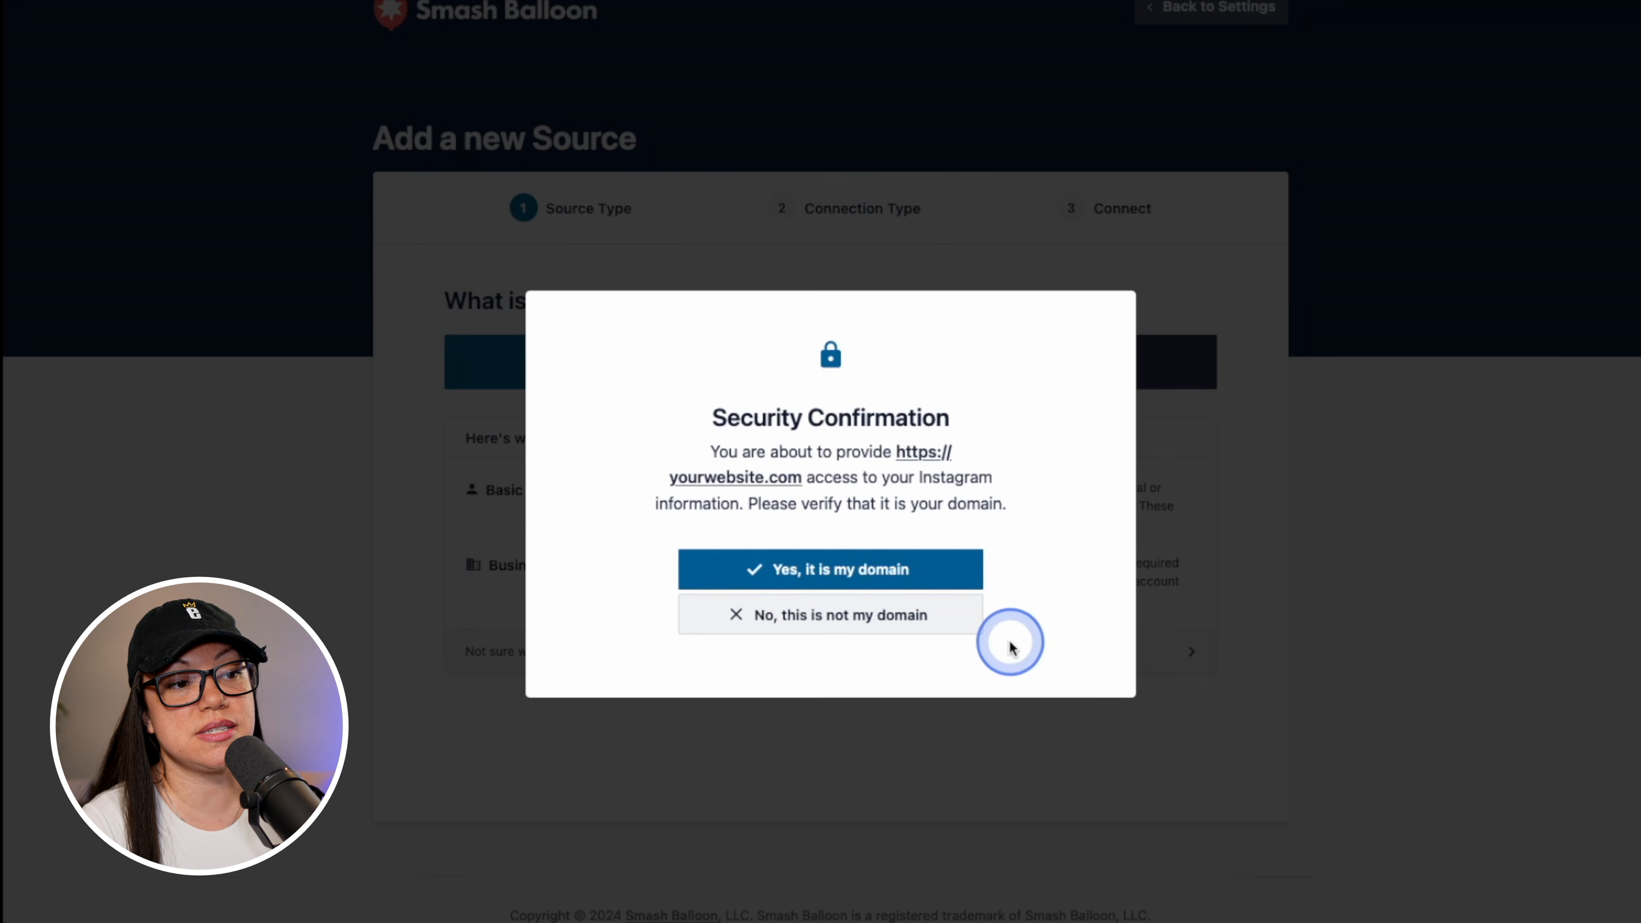
click(943, 579)
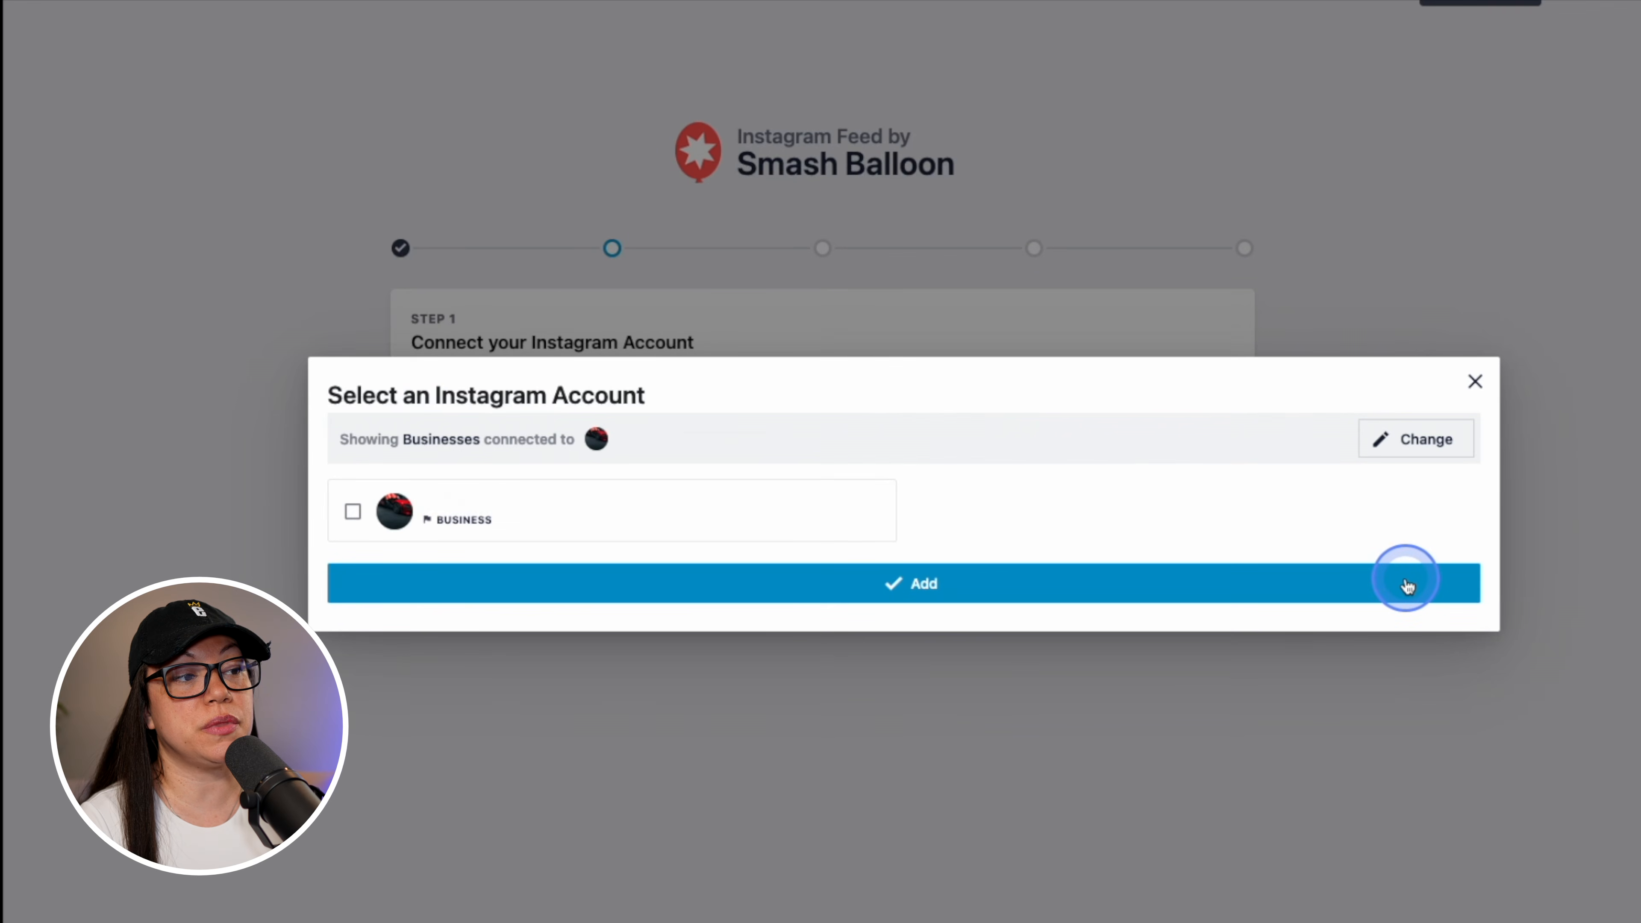
click(352, 513)
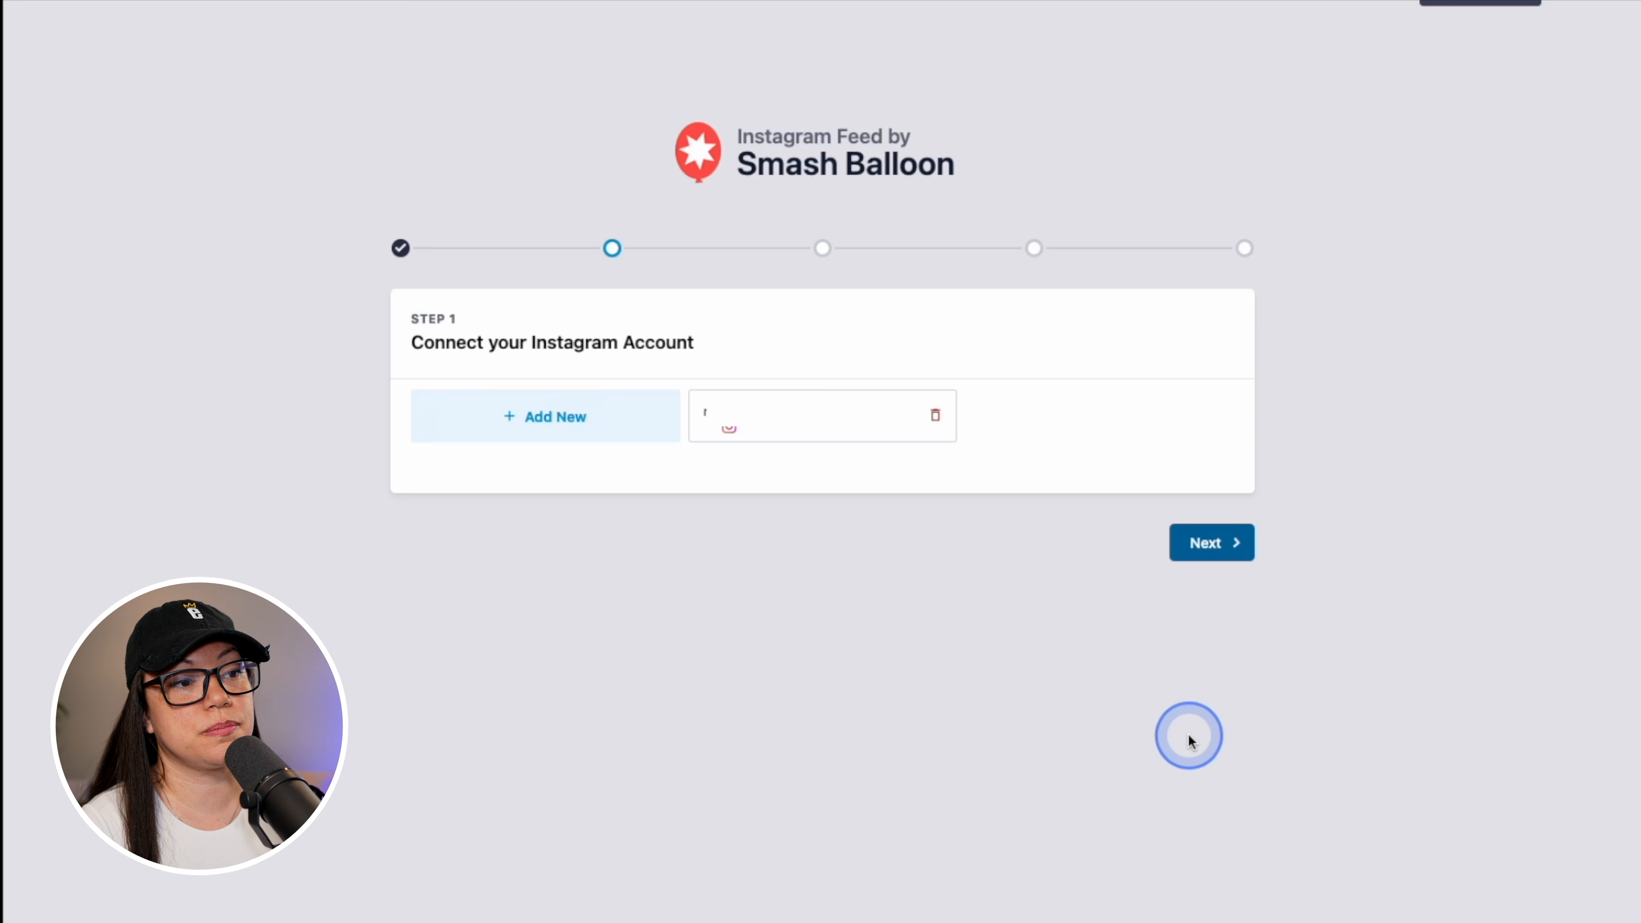
click(1231, 548)
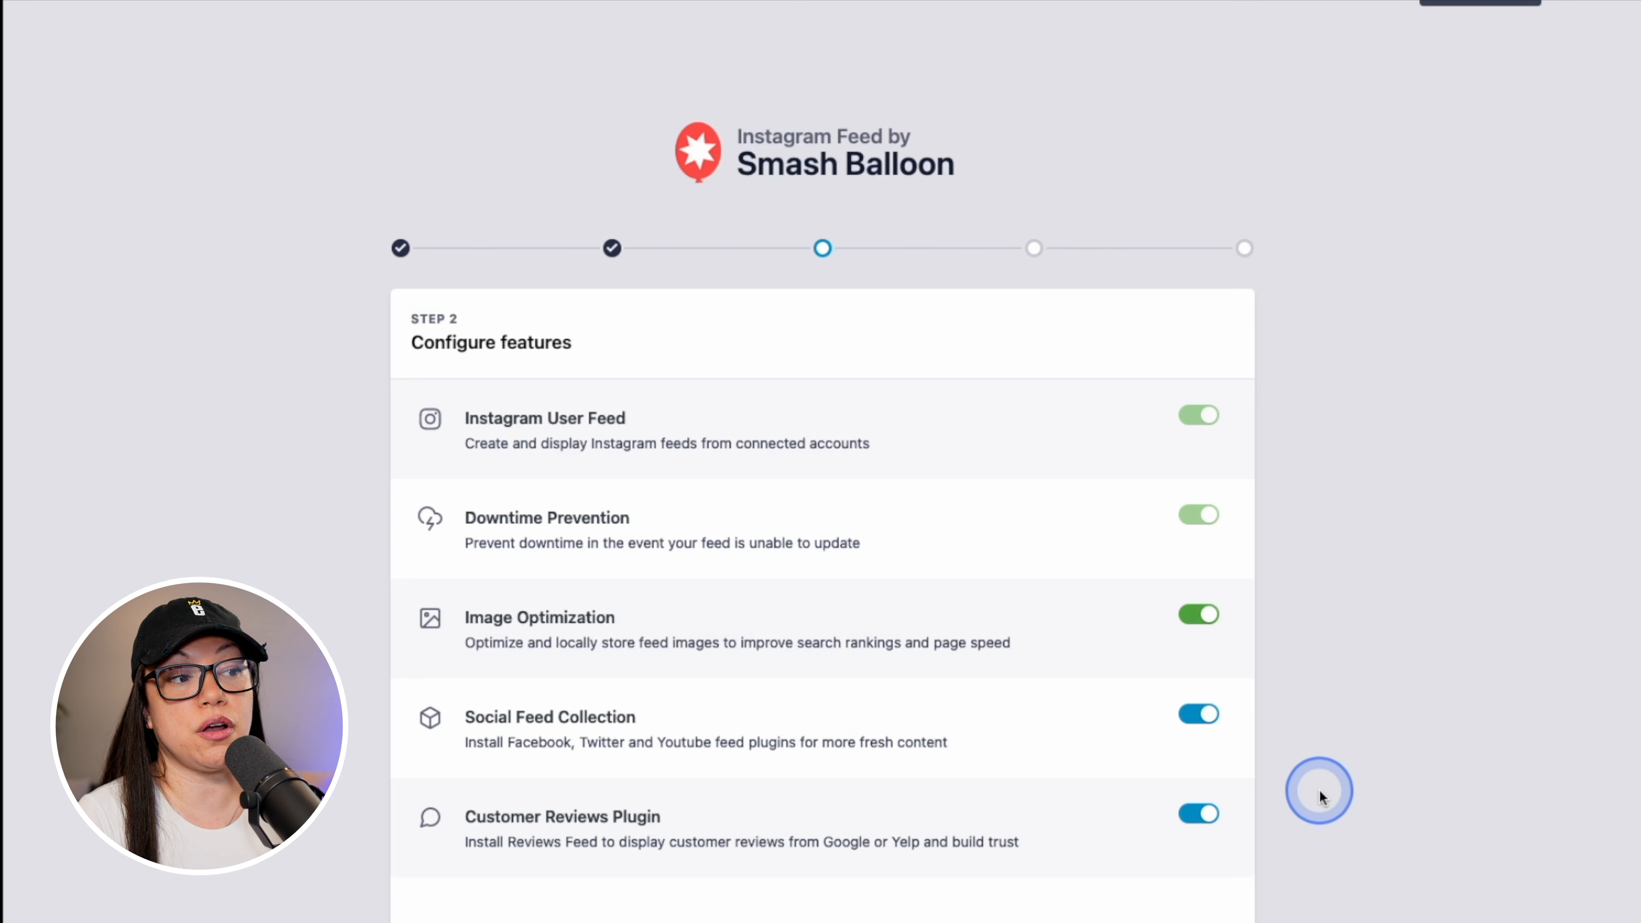
Keep the default features and continue with All in One SEO Toolkit, Analytics by MonsterInsights and Forms by WPForms turned off
scroll(1320, 800, down, 5)
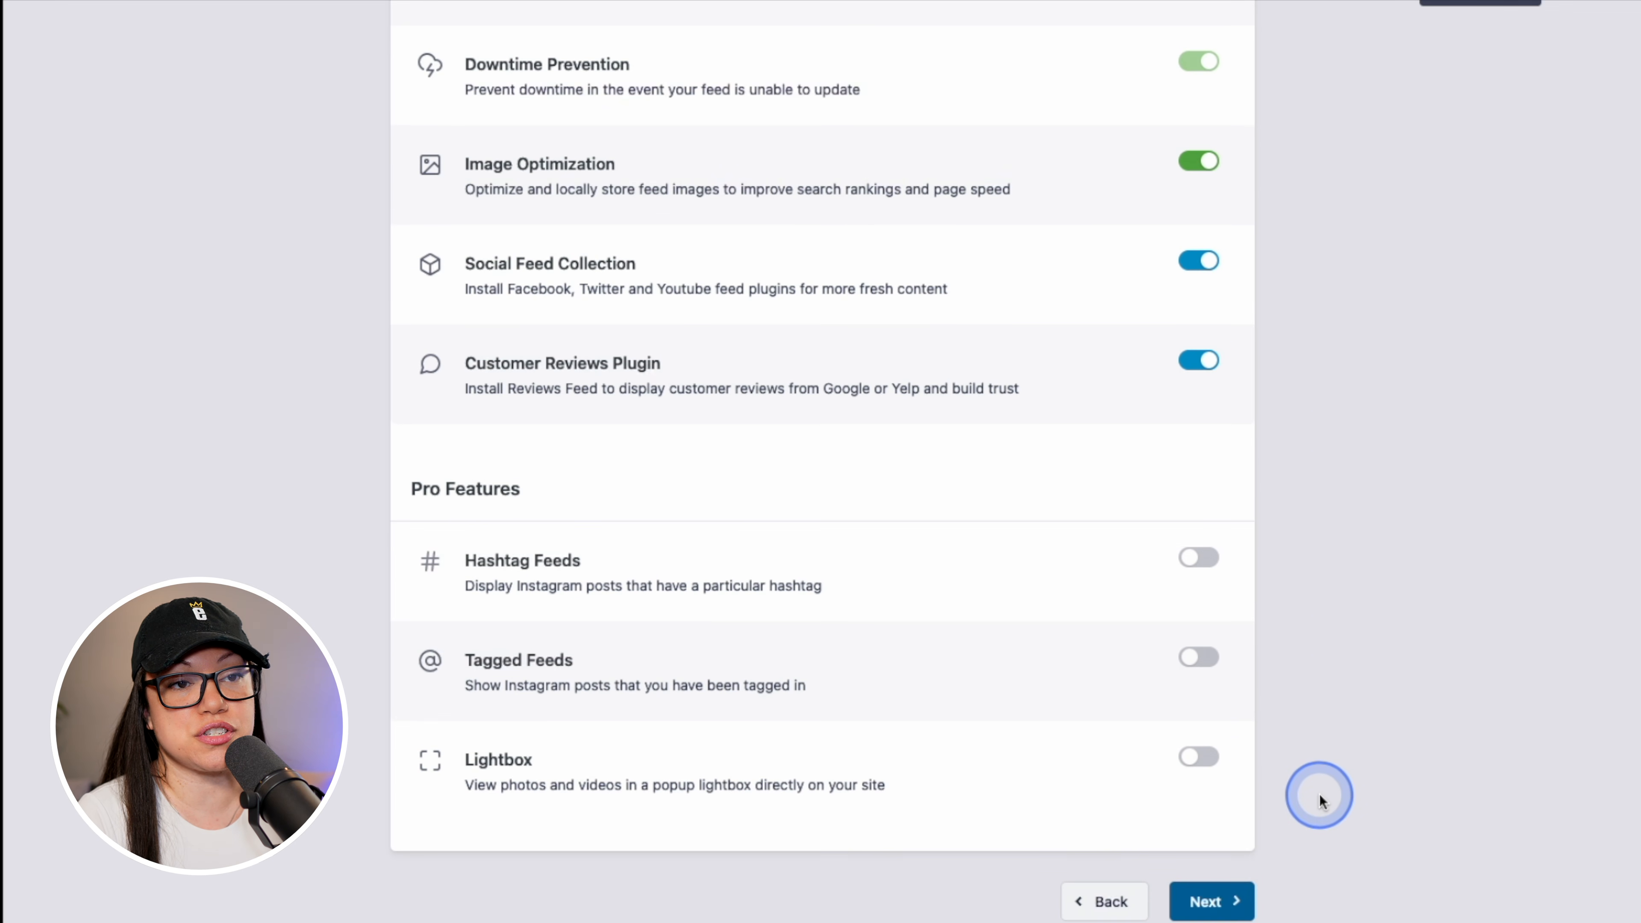
click(1231, 900)
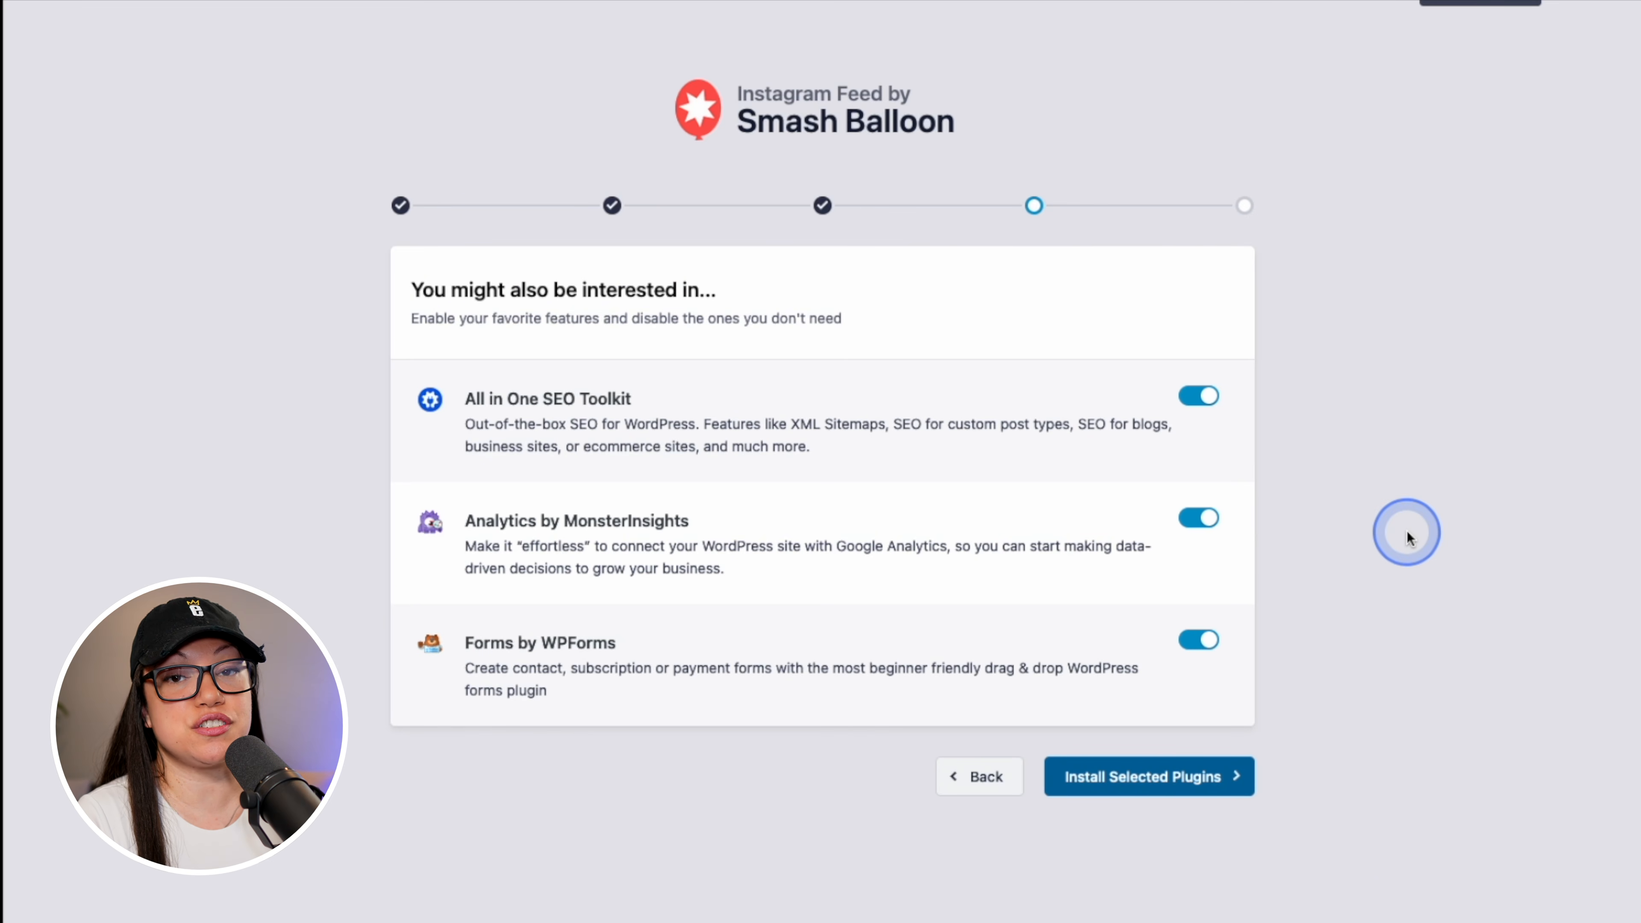
click(1214, 399)
click(1211, 520)
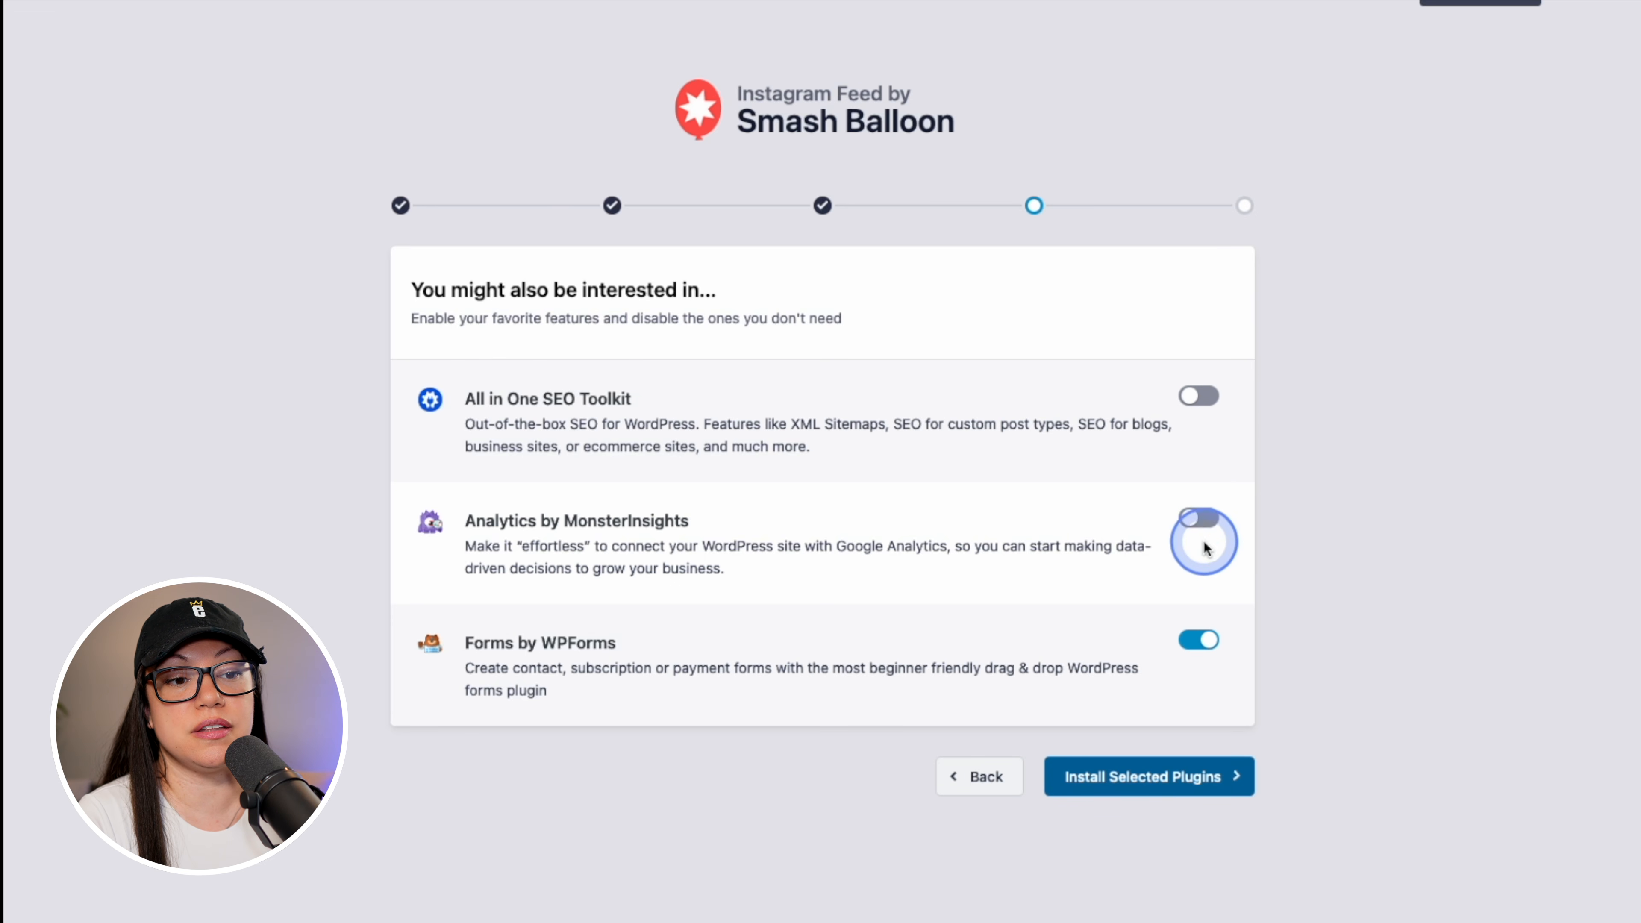
click(1201, 644)
click(1209, 777)
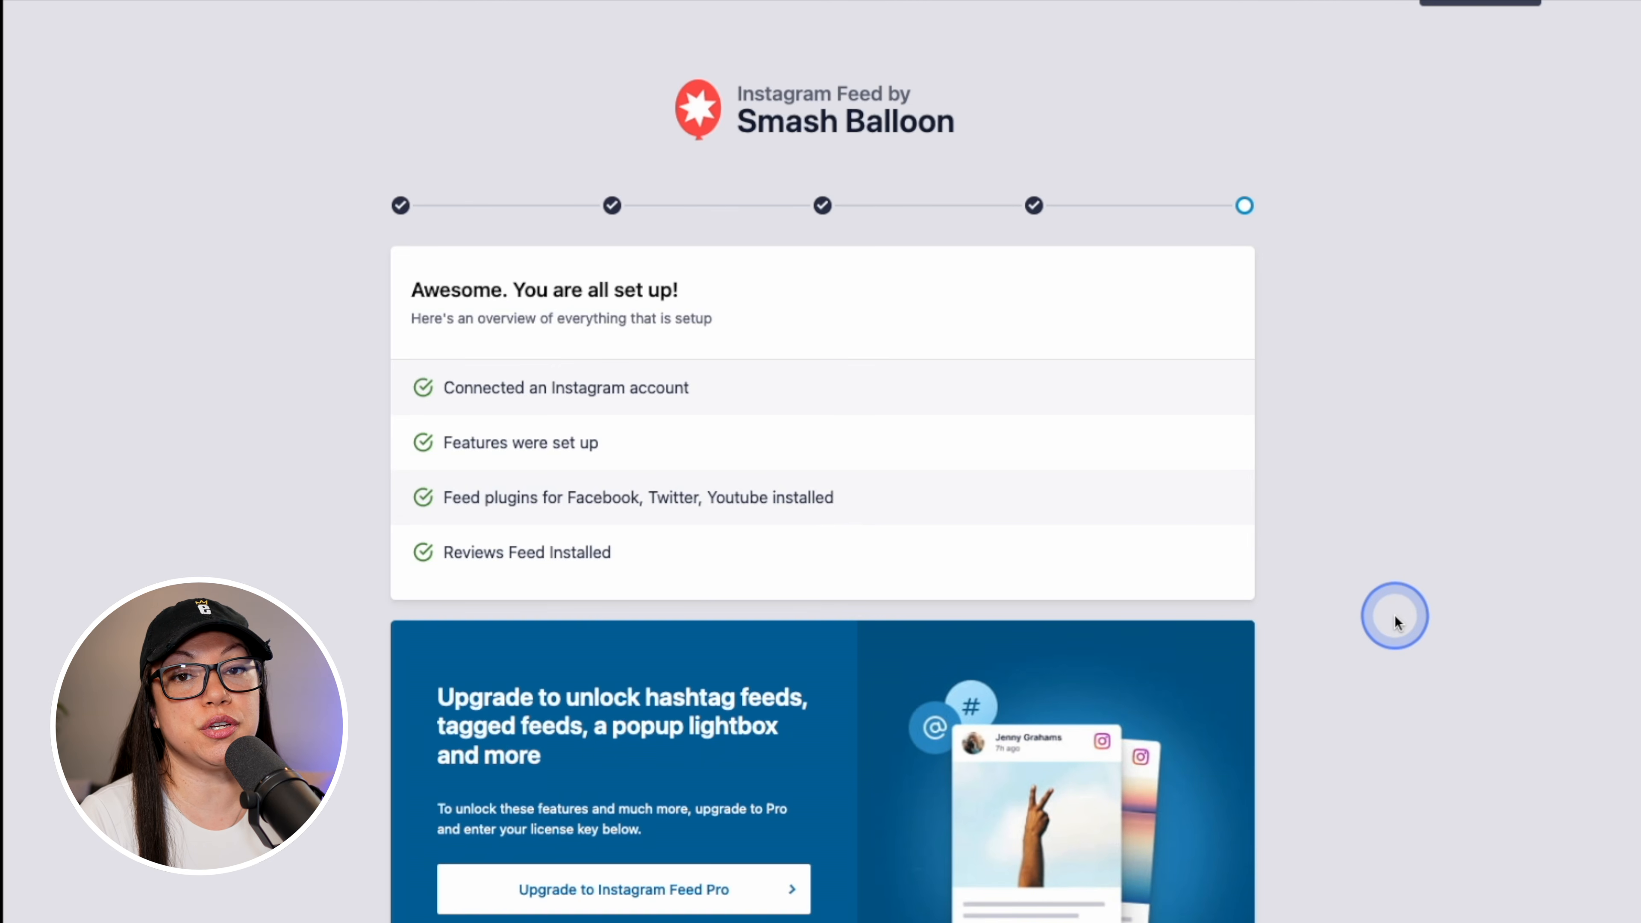
Complete the plugin setup without upgrading to Pro
scroll(1395, 622, down, 6)
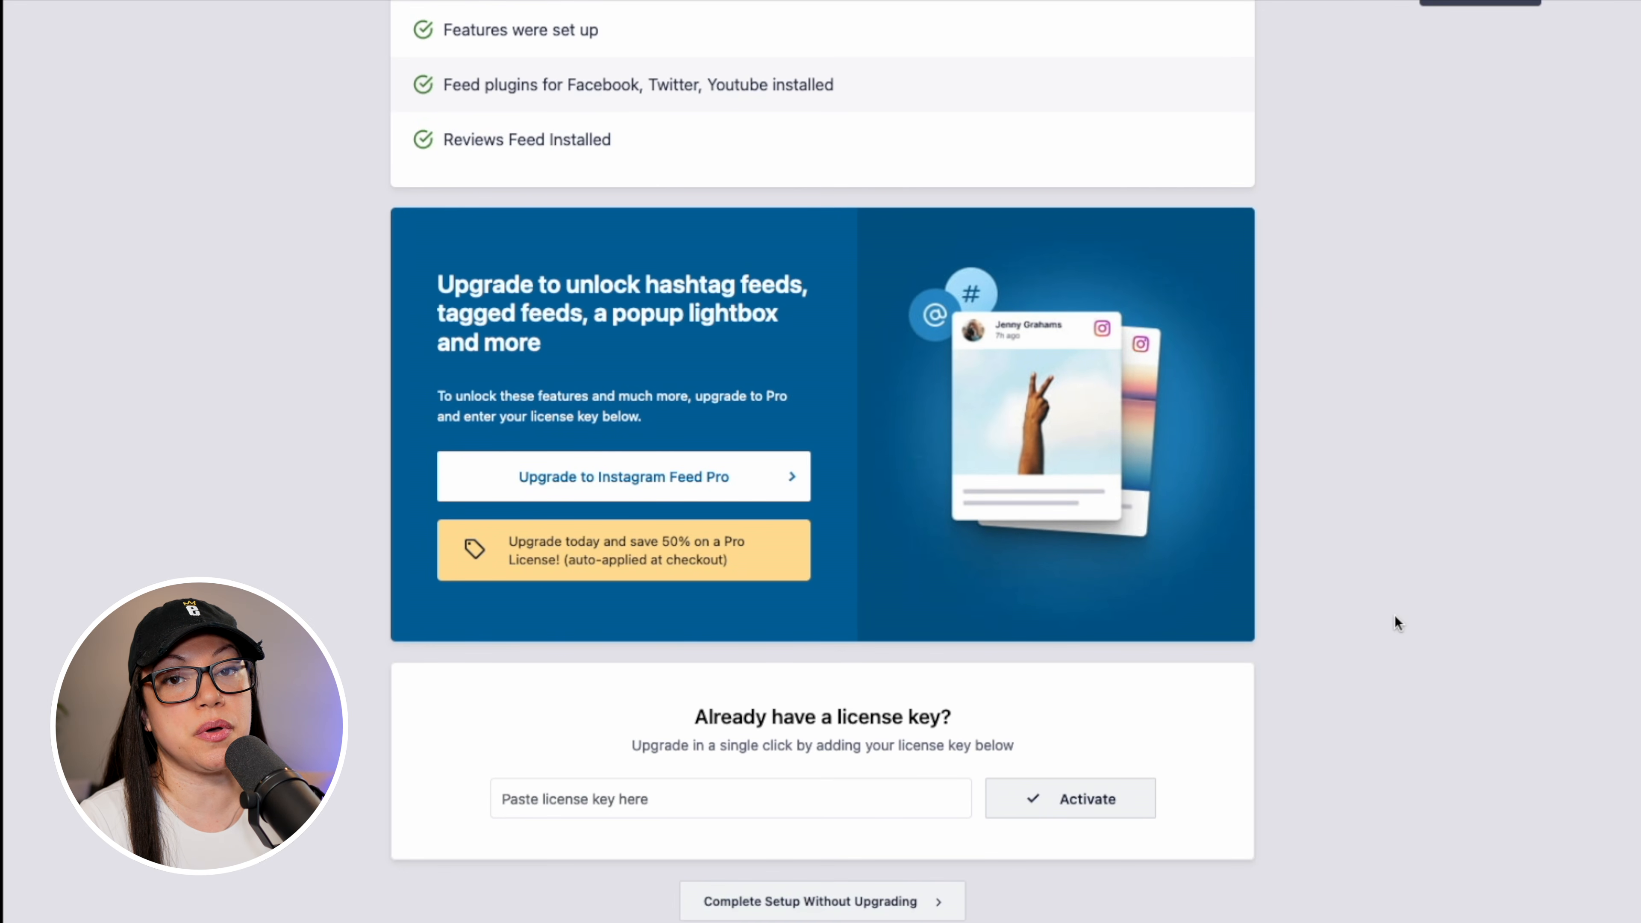
click(921, 904)
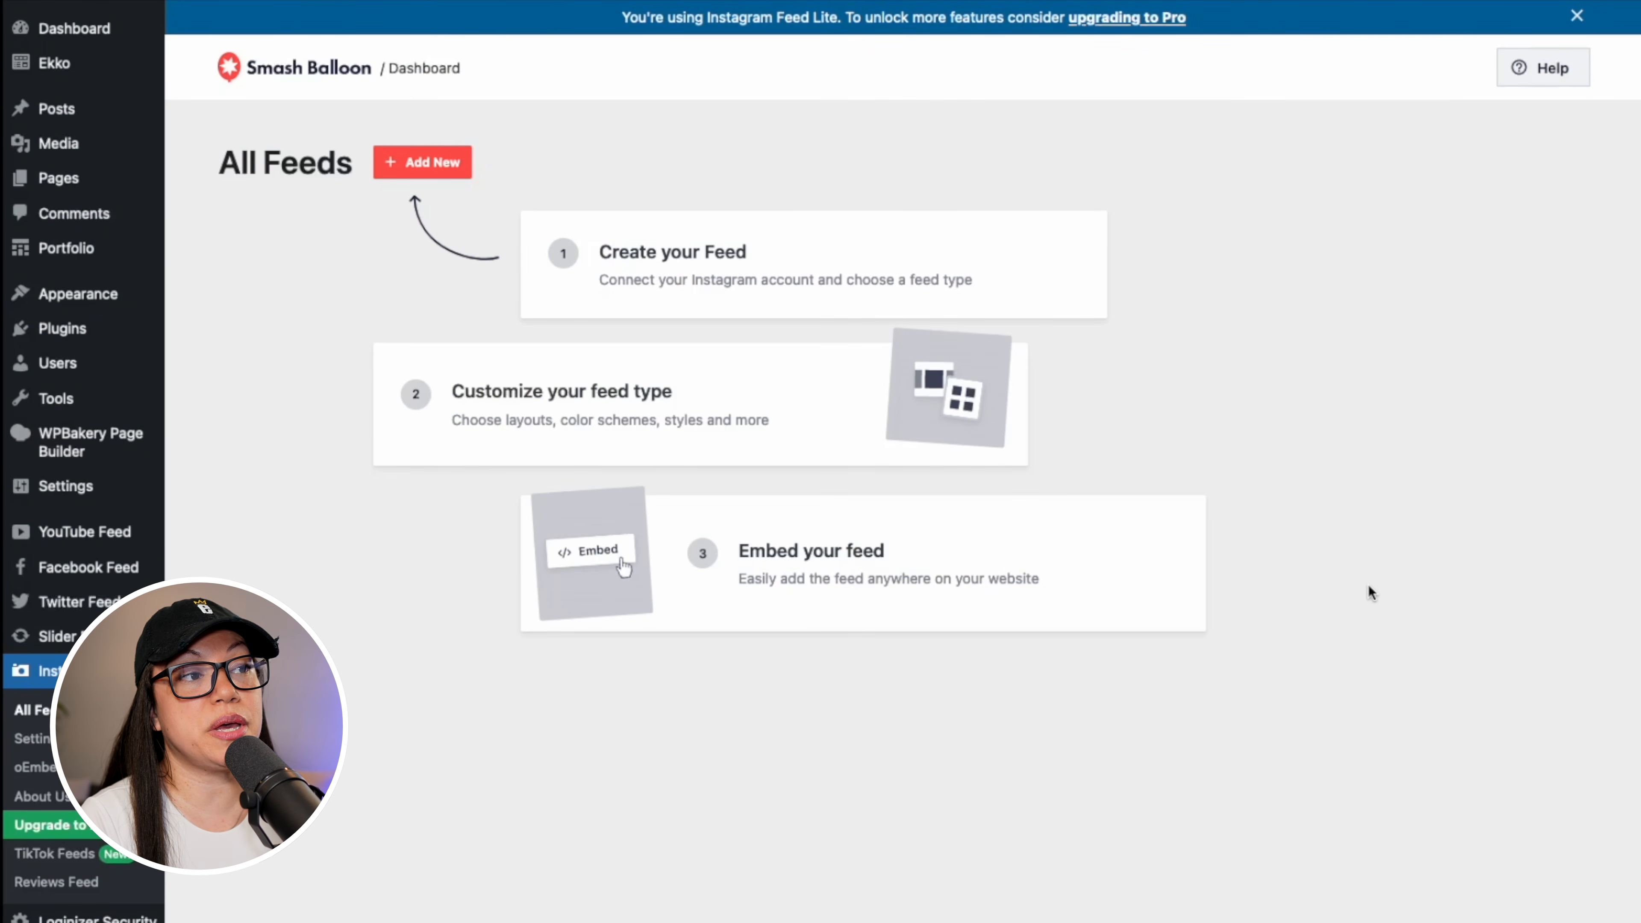
click(1368, 586)
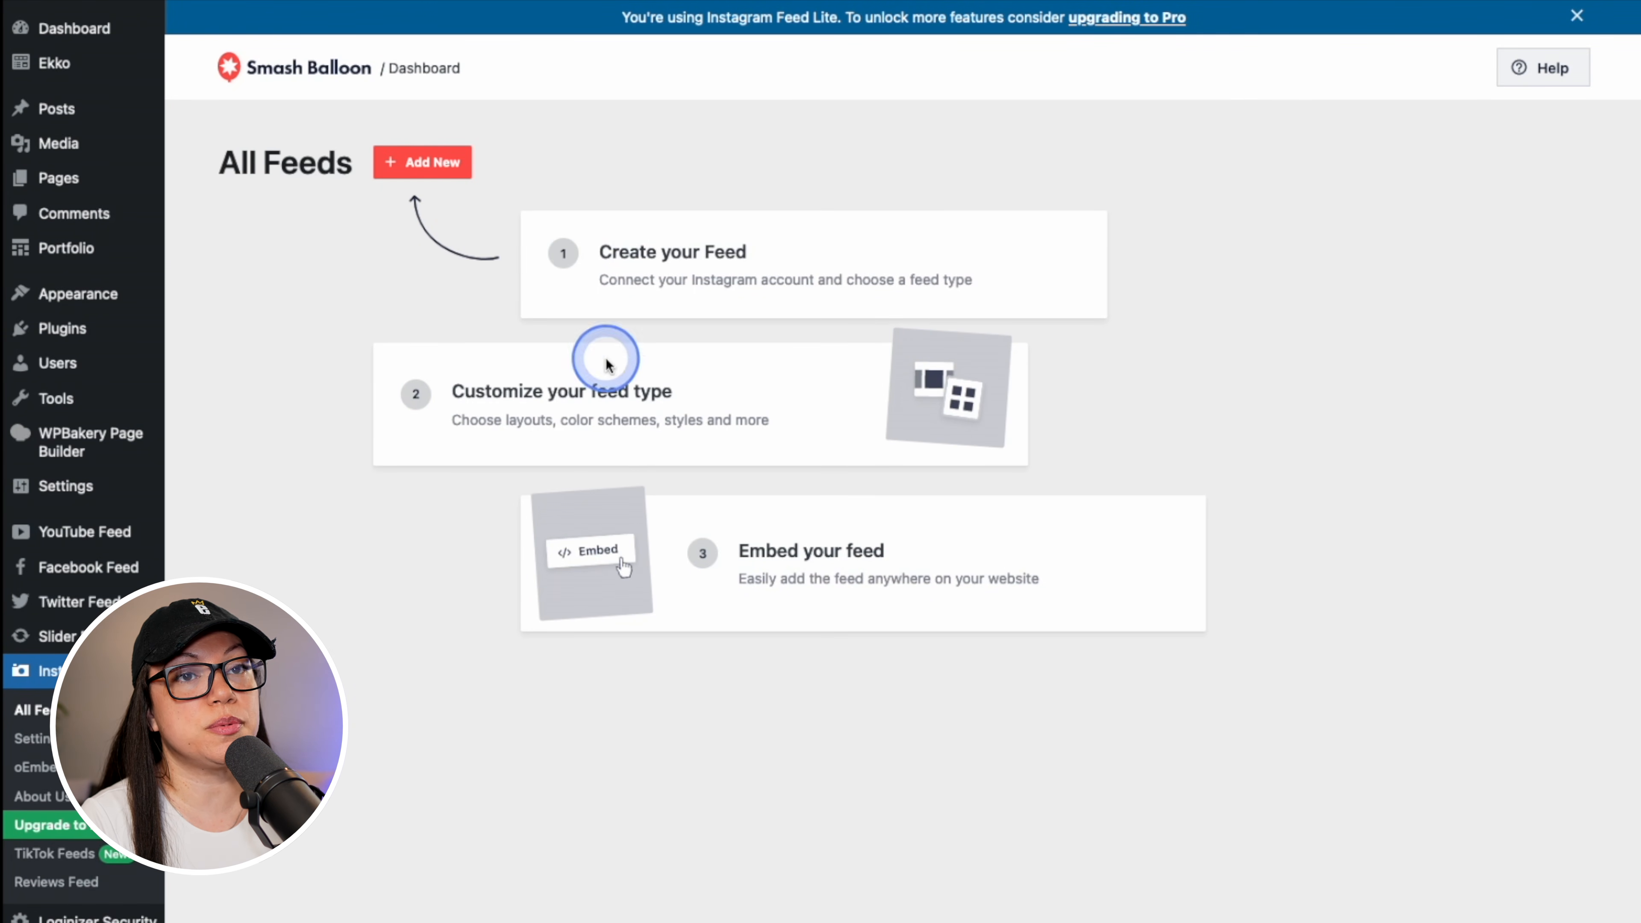
Create a new User Timeline Instagram feed using the connected business account as its source
click(442, 162)
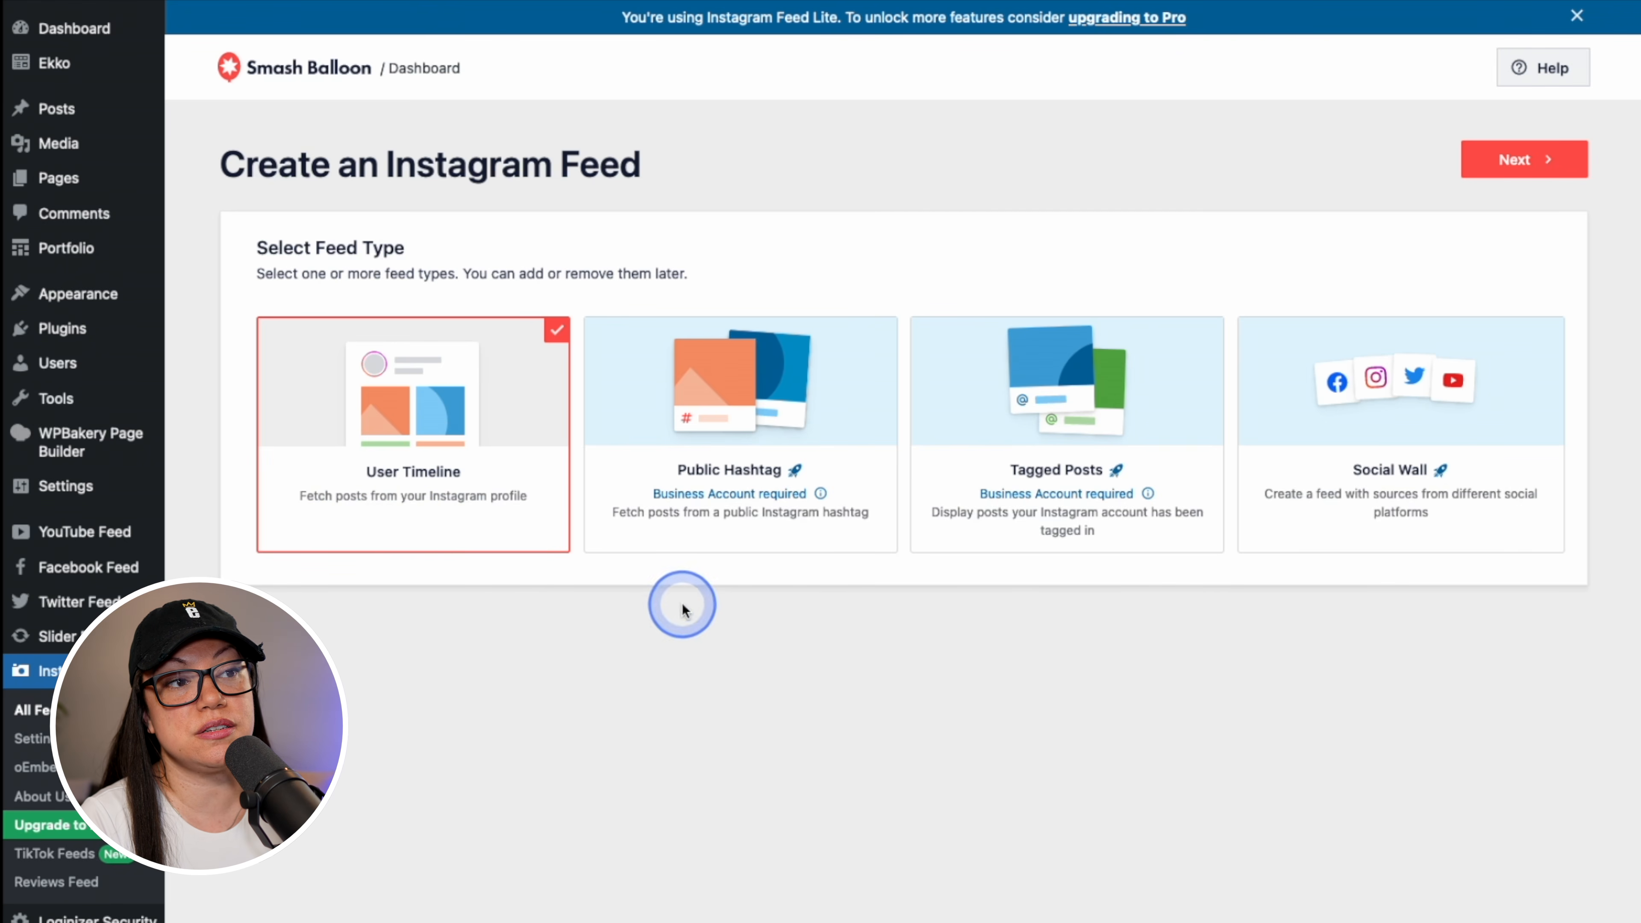
click(1537, 178)
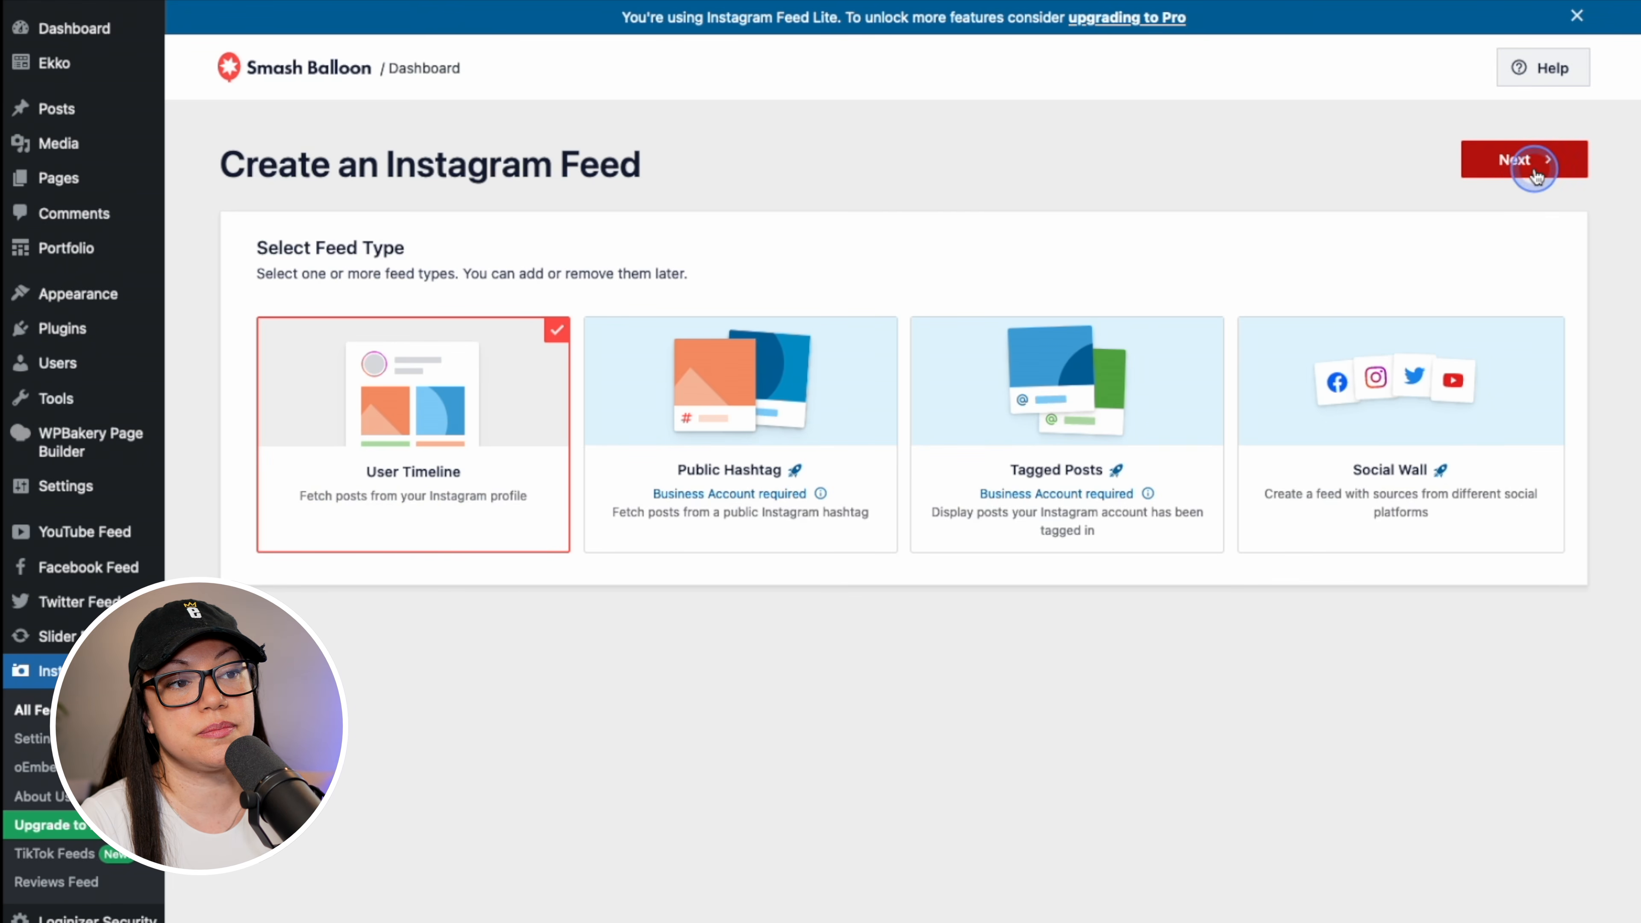
click(714, 337)
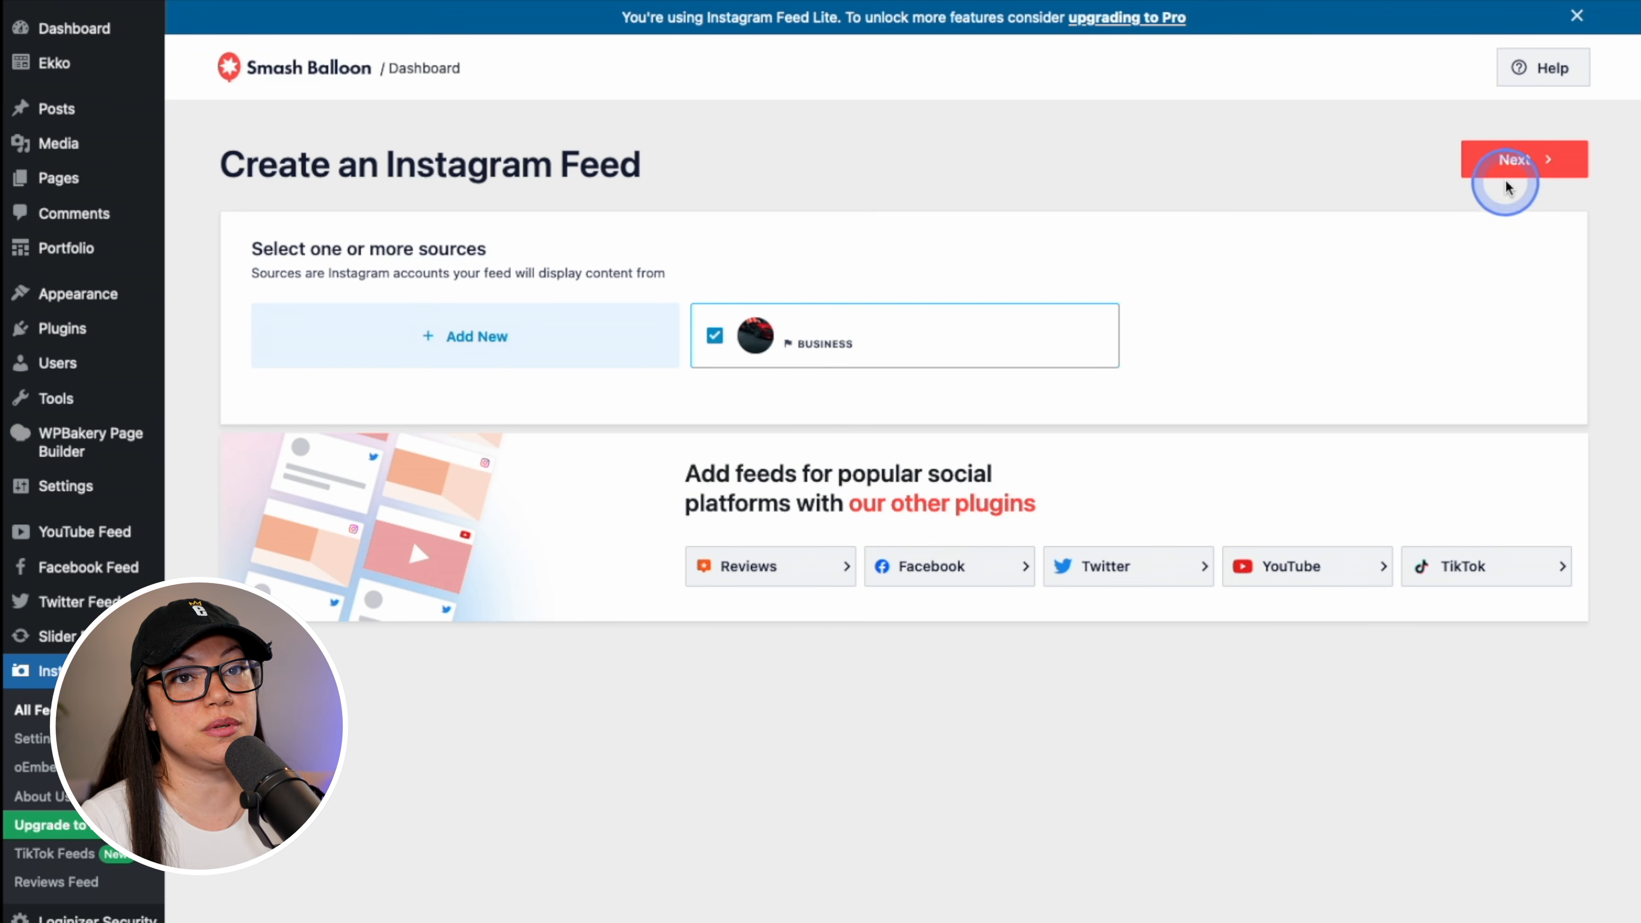
click(1511, 162)
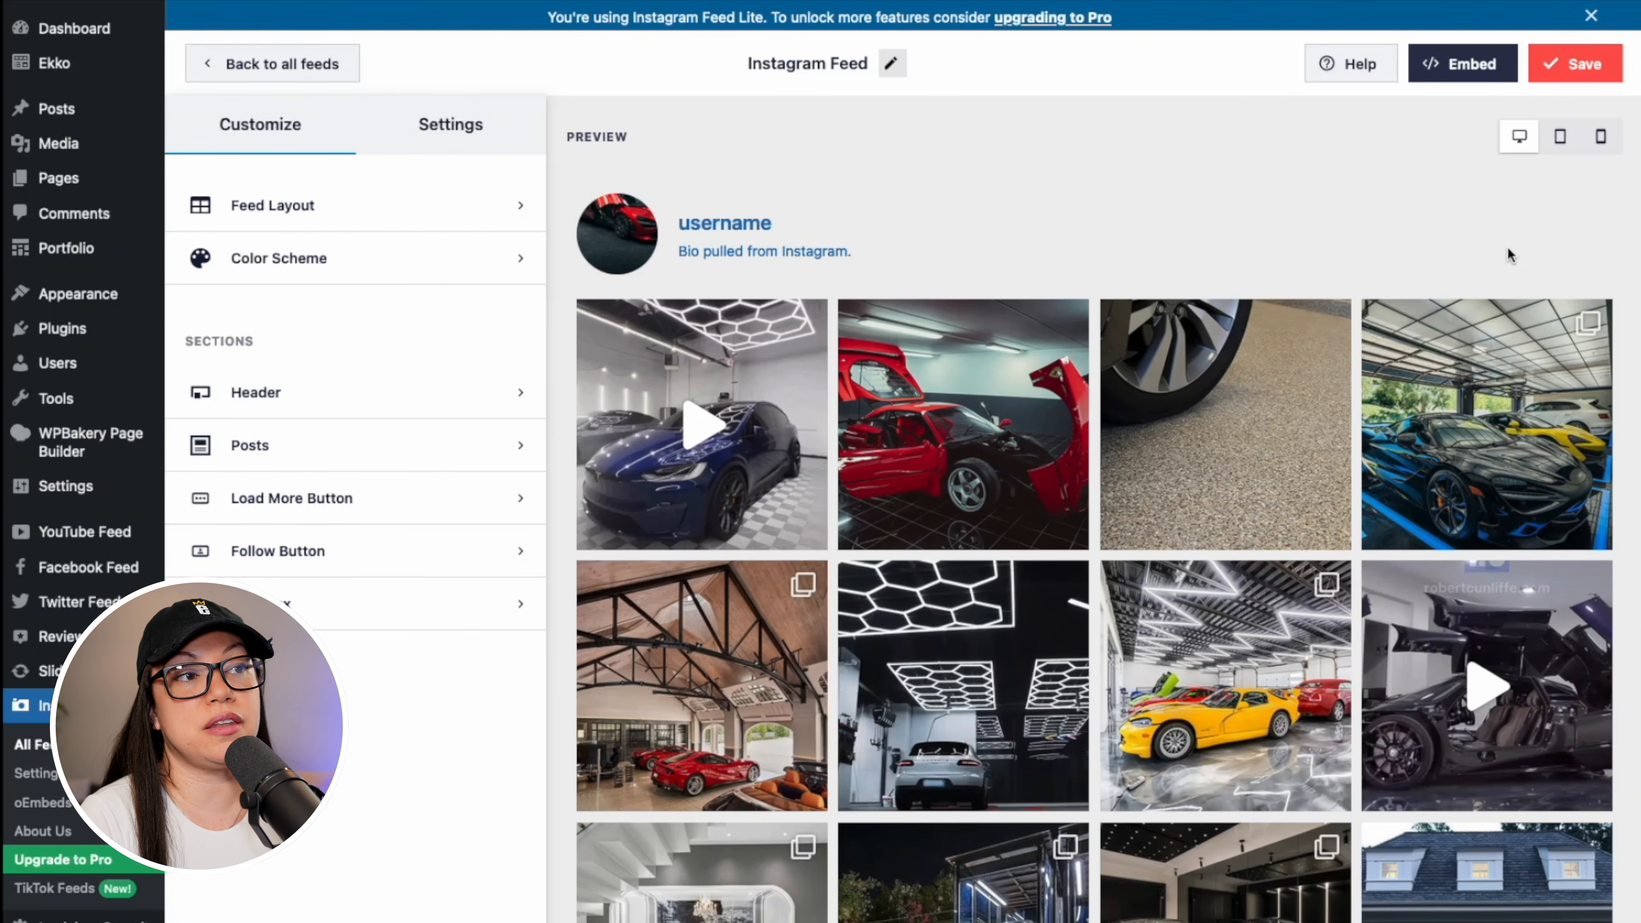
Copy the new feed's embed shortcode [instagram-feed feed=1]
click(1465, 67)
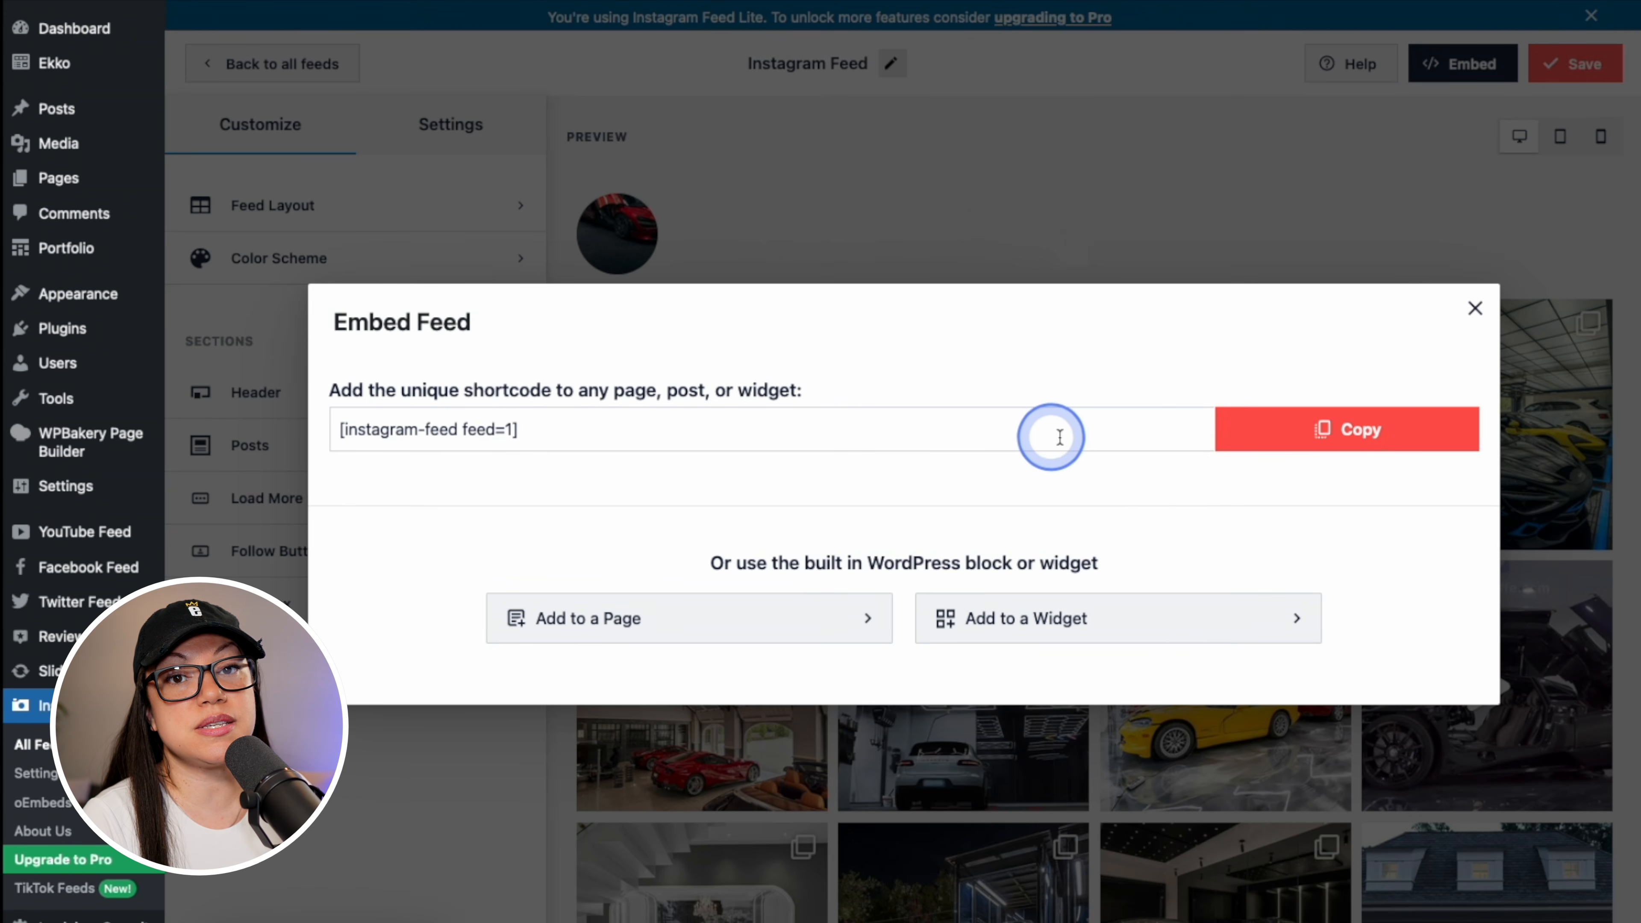
triple_click(1079, 437)
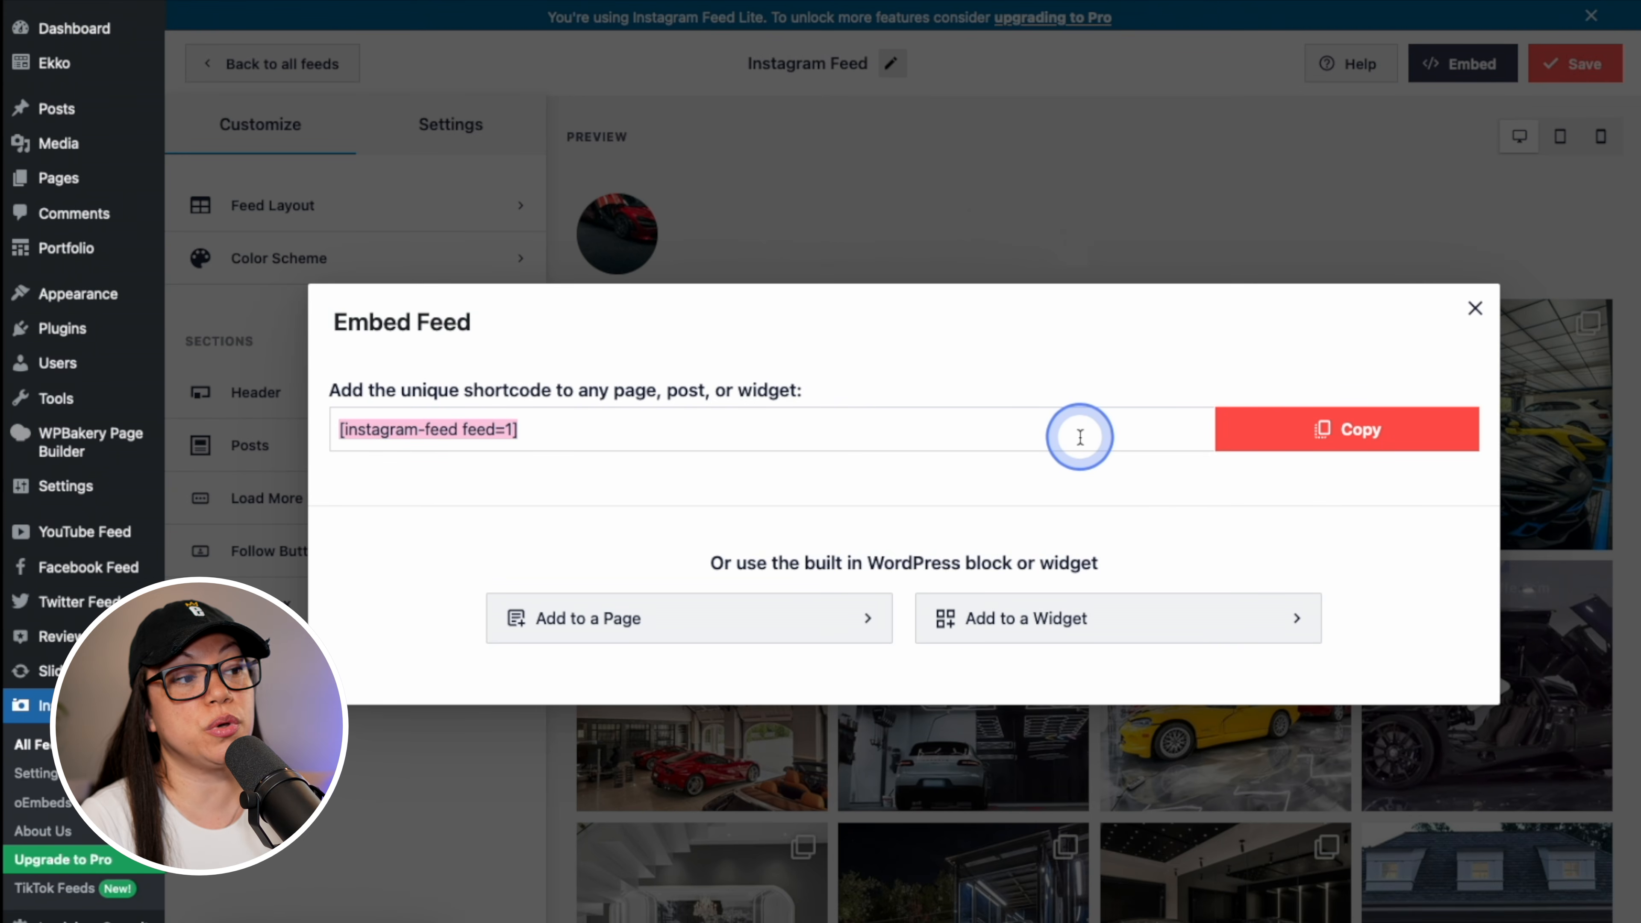
click(1297, 445)
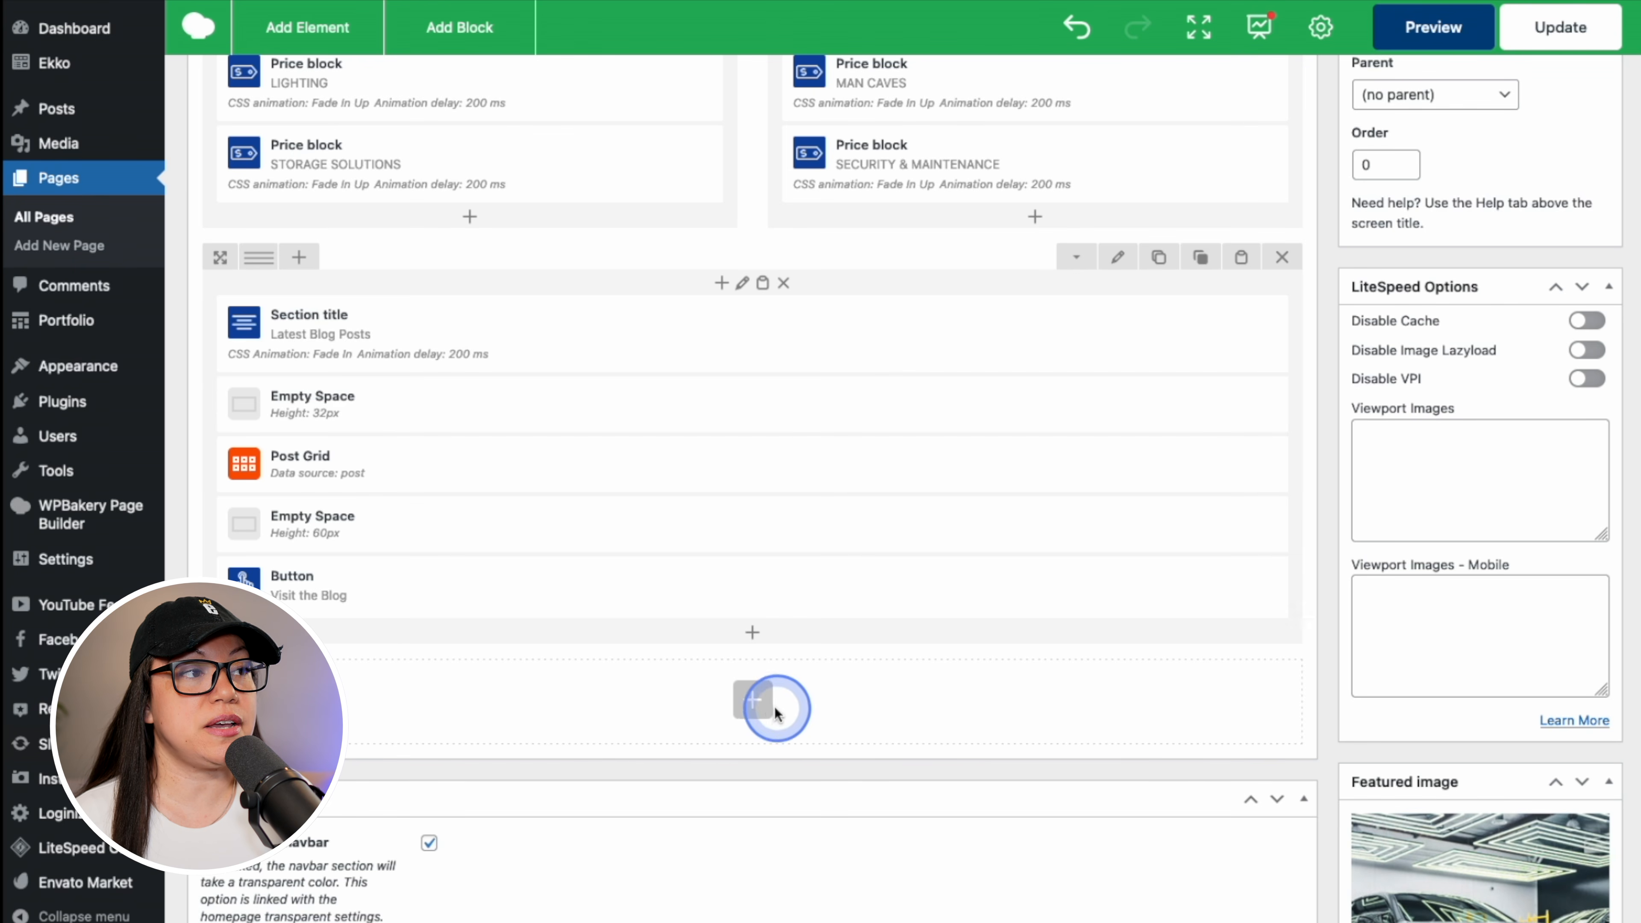
Add an empty row to the page below the Latest Blog Posts row
click(751, 709)
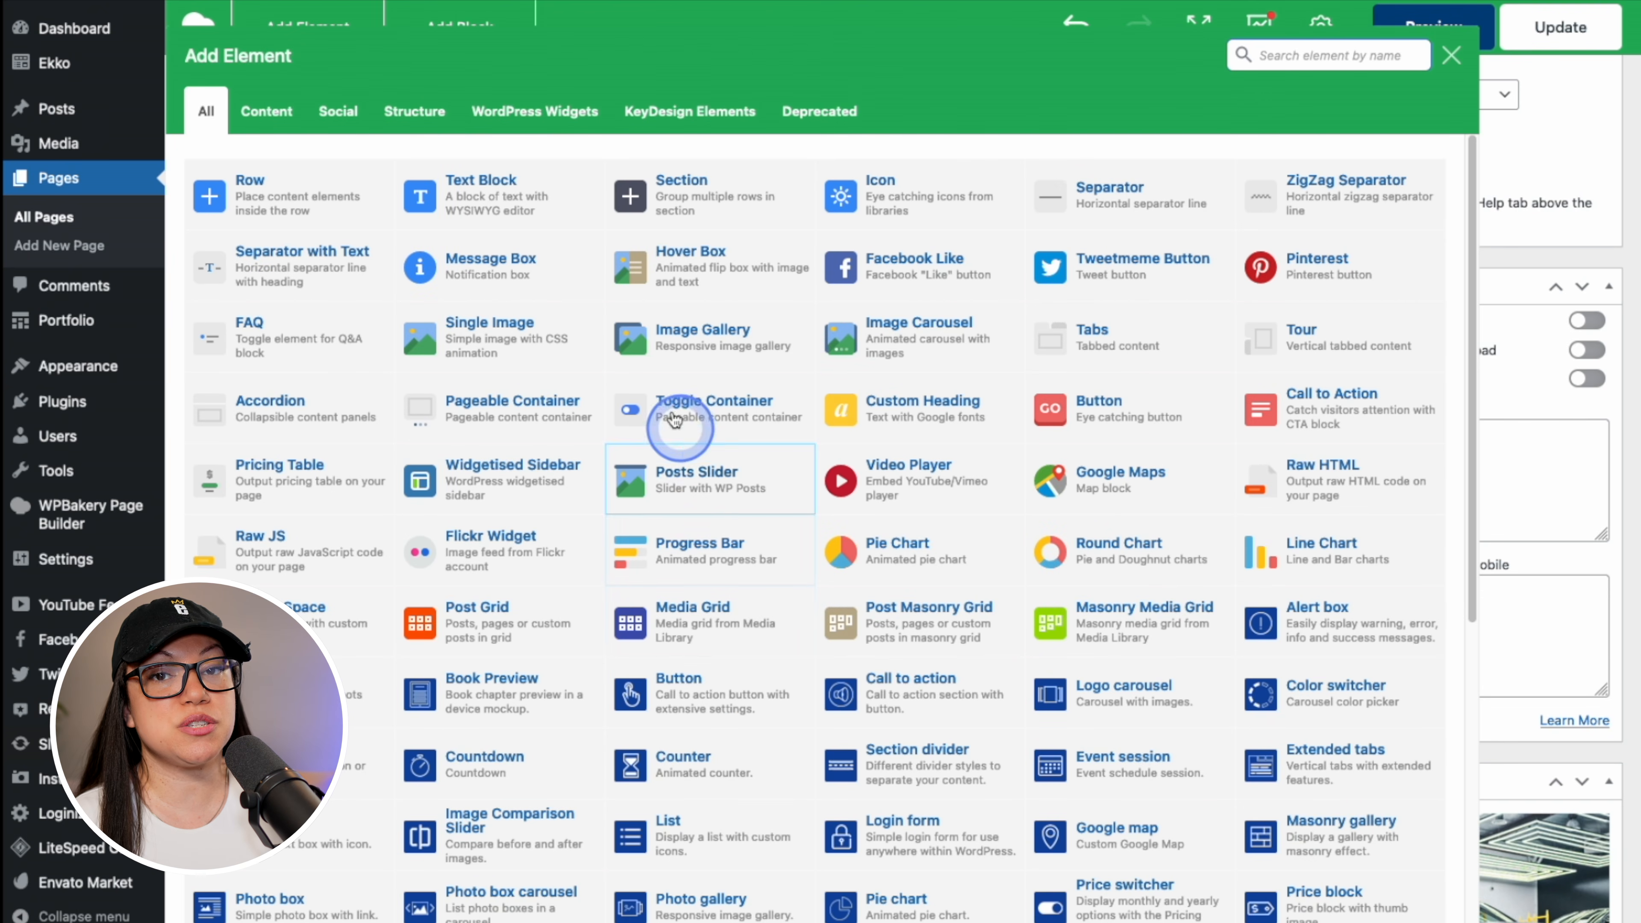
click(330, 187)
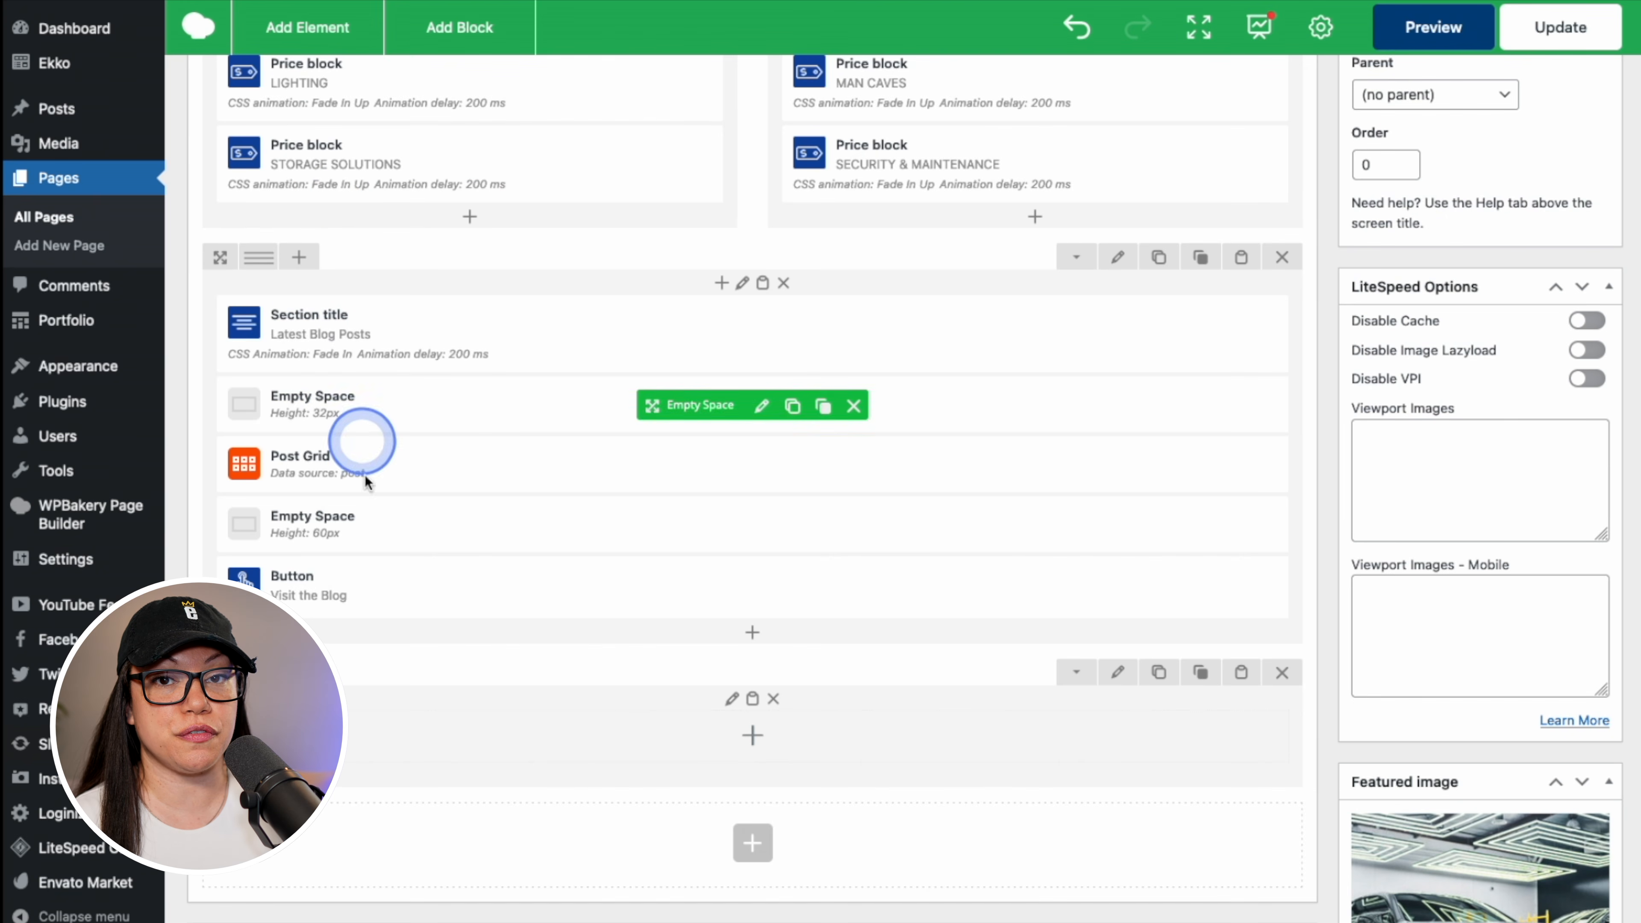
Add a Raw HTML element containing the shortcode [instagram-feed feed=1] to the empty row and save it
click(752, 735)
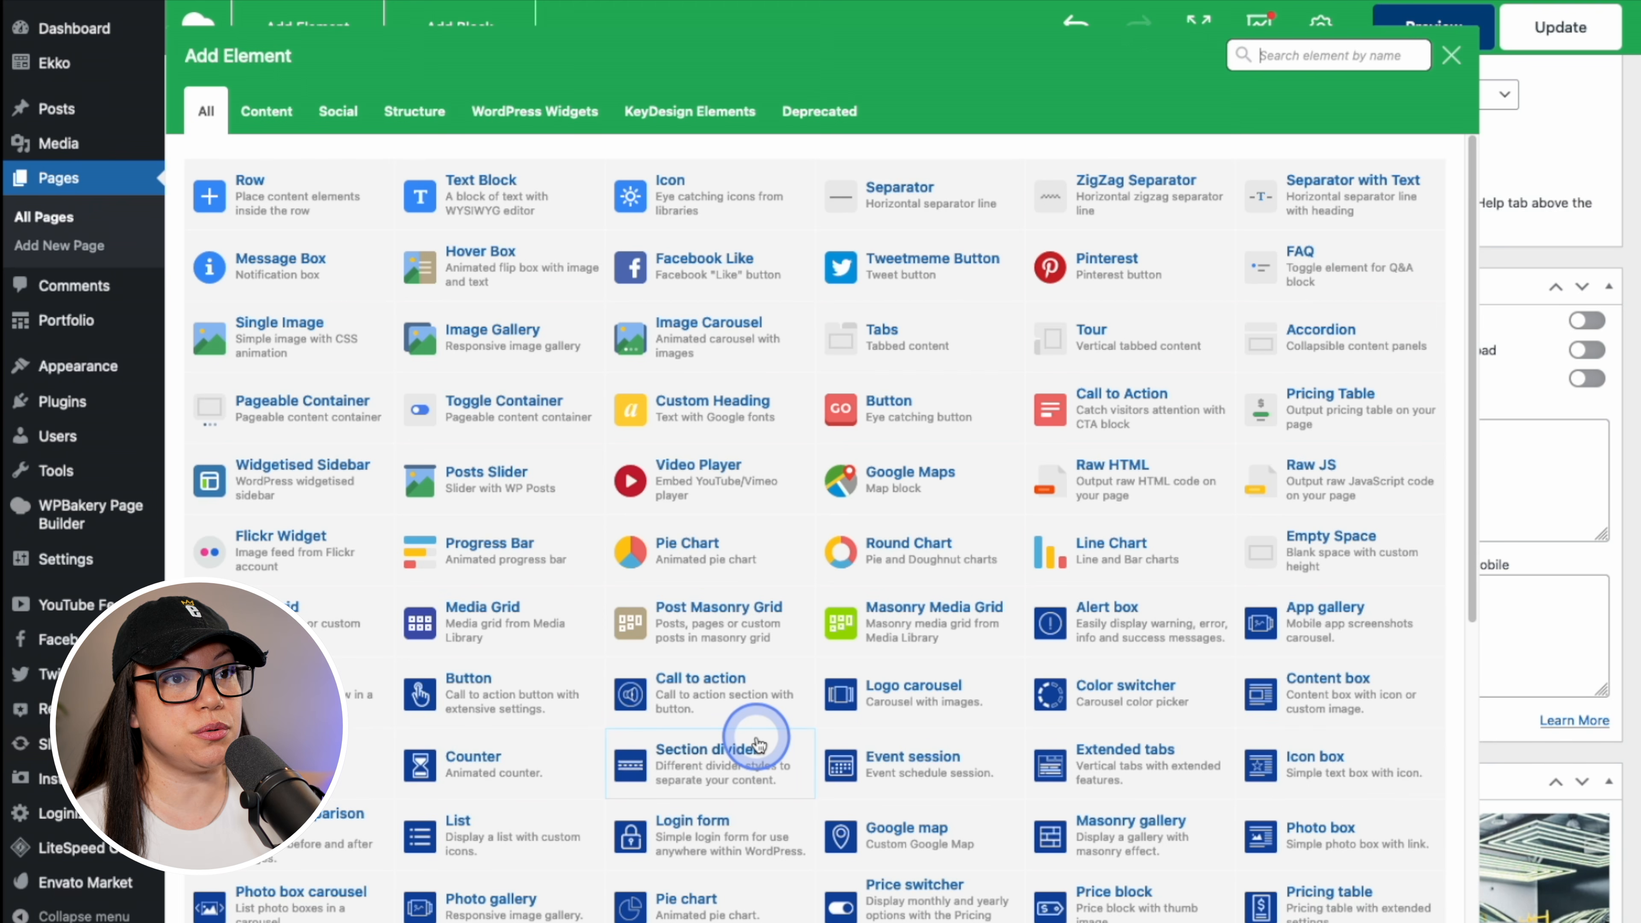
text(html)
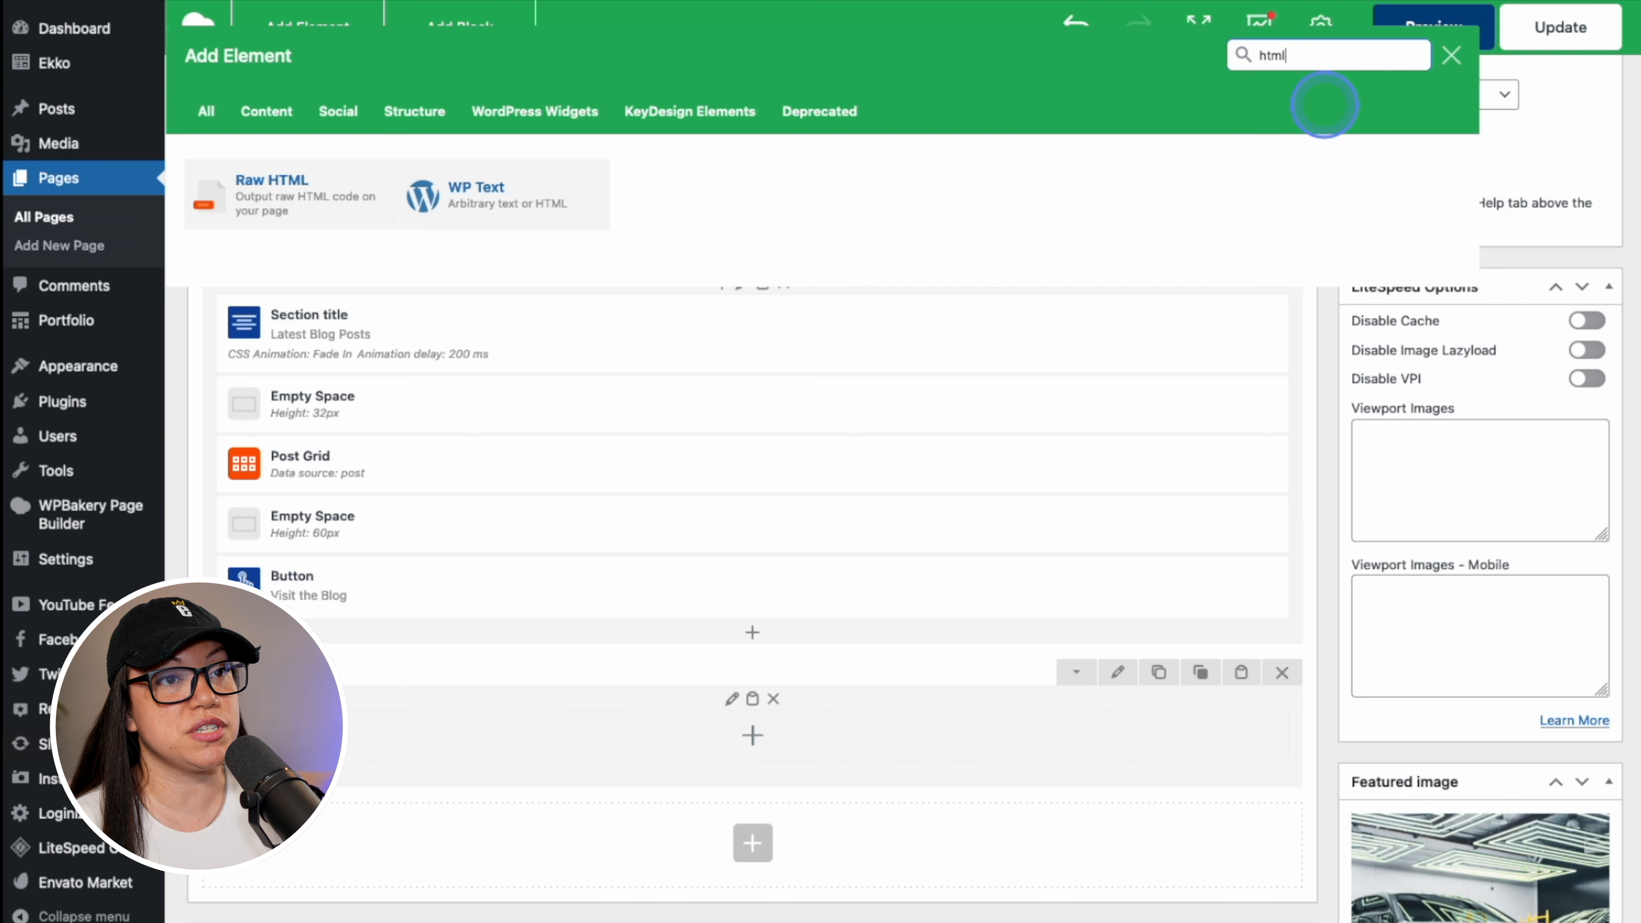
click(322, 186)
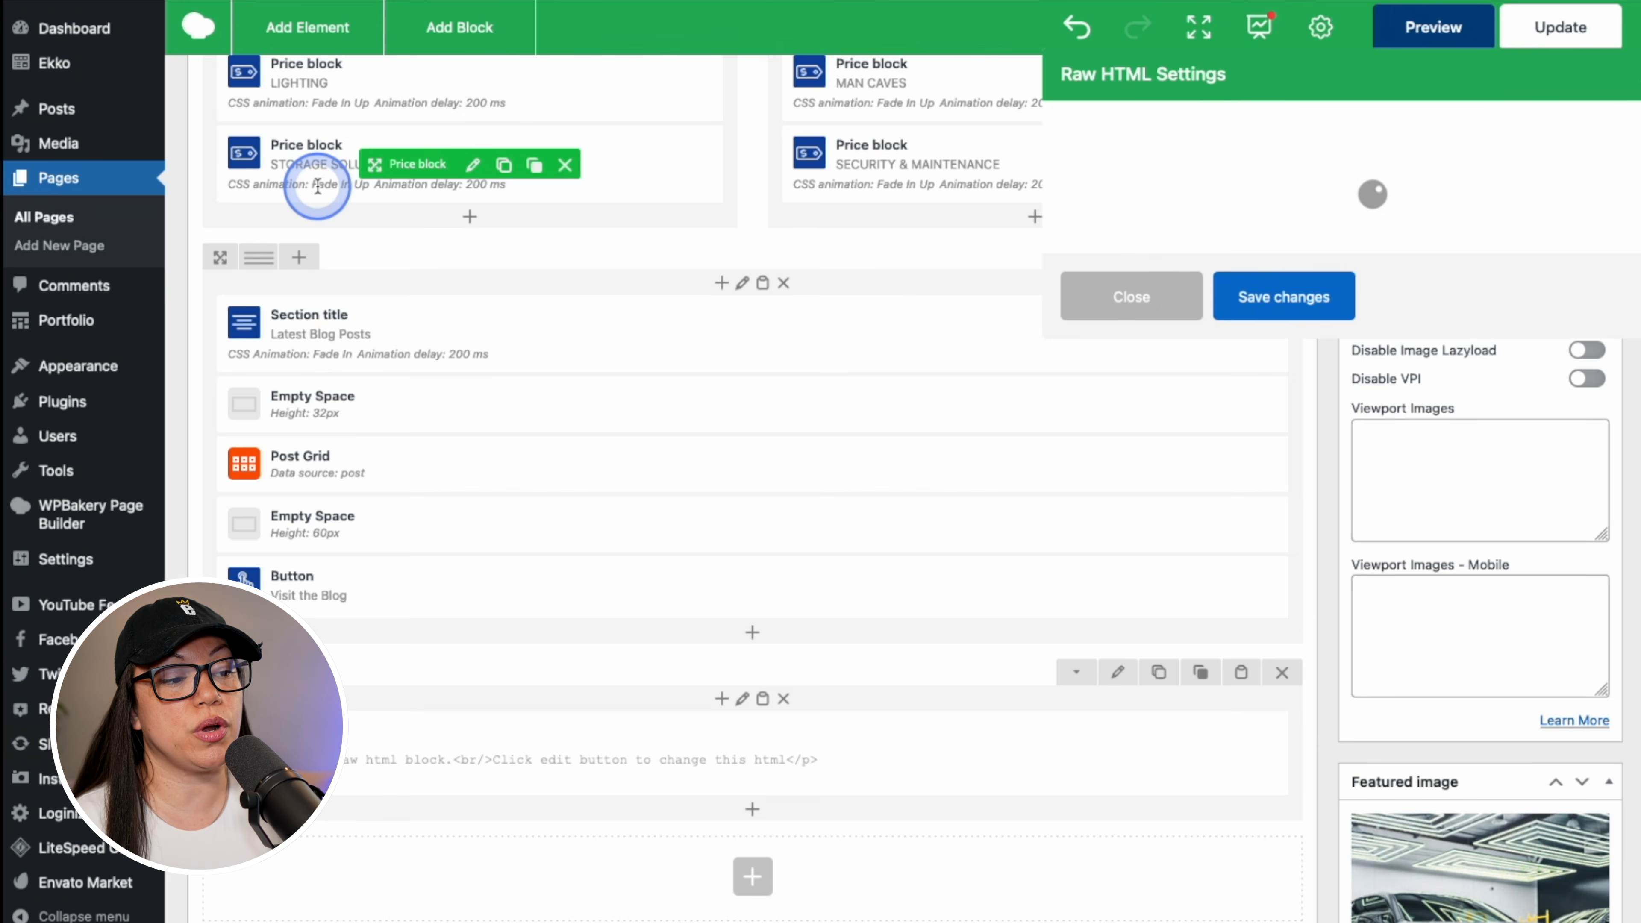
click(1091, 237)
key(super+a)
key(BackSpace)
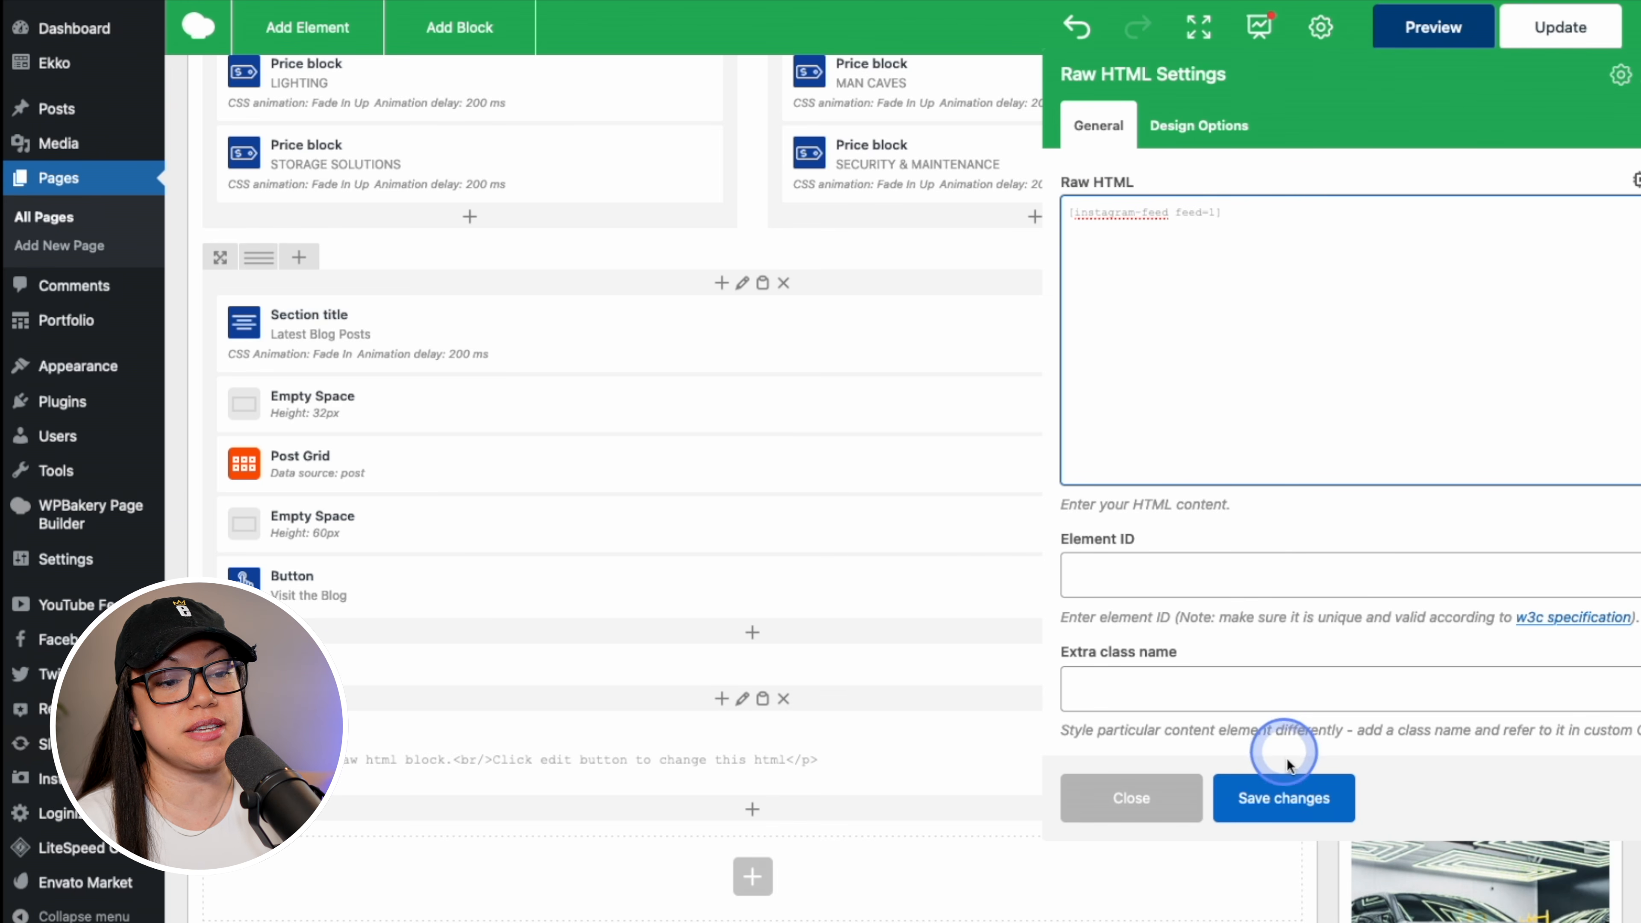
click(1300, 797)
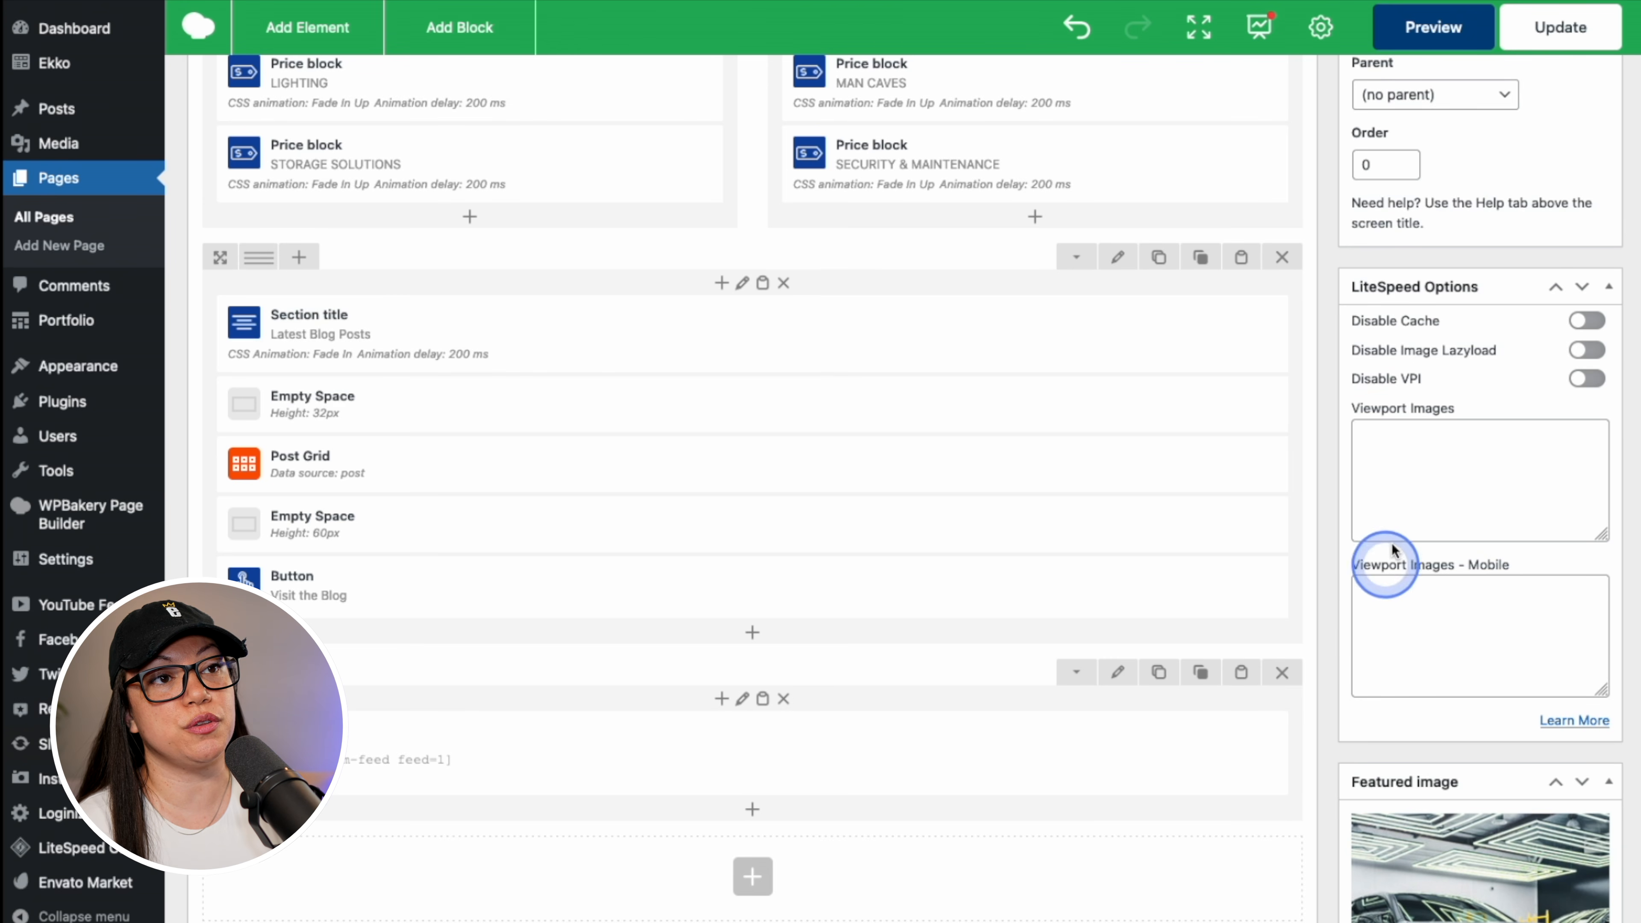
Preview the page and check the embedded Instagram feed below the blog posts
click(1424, 26)
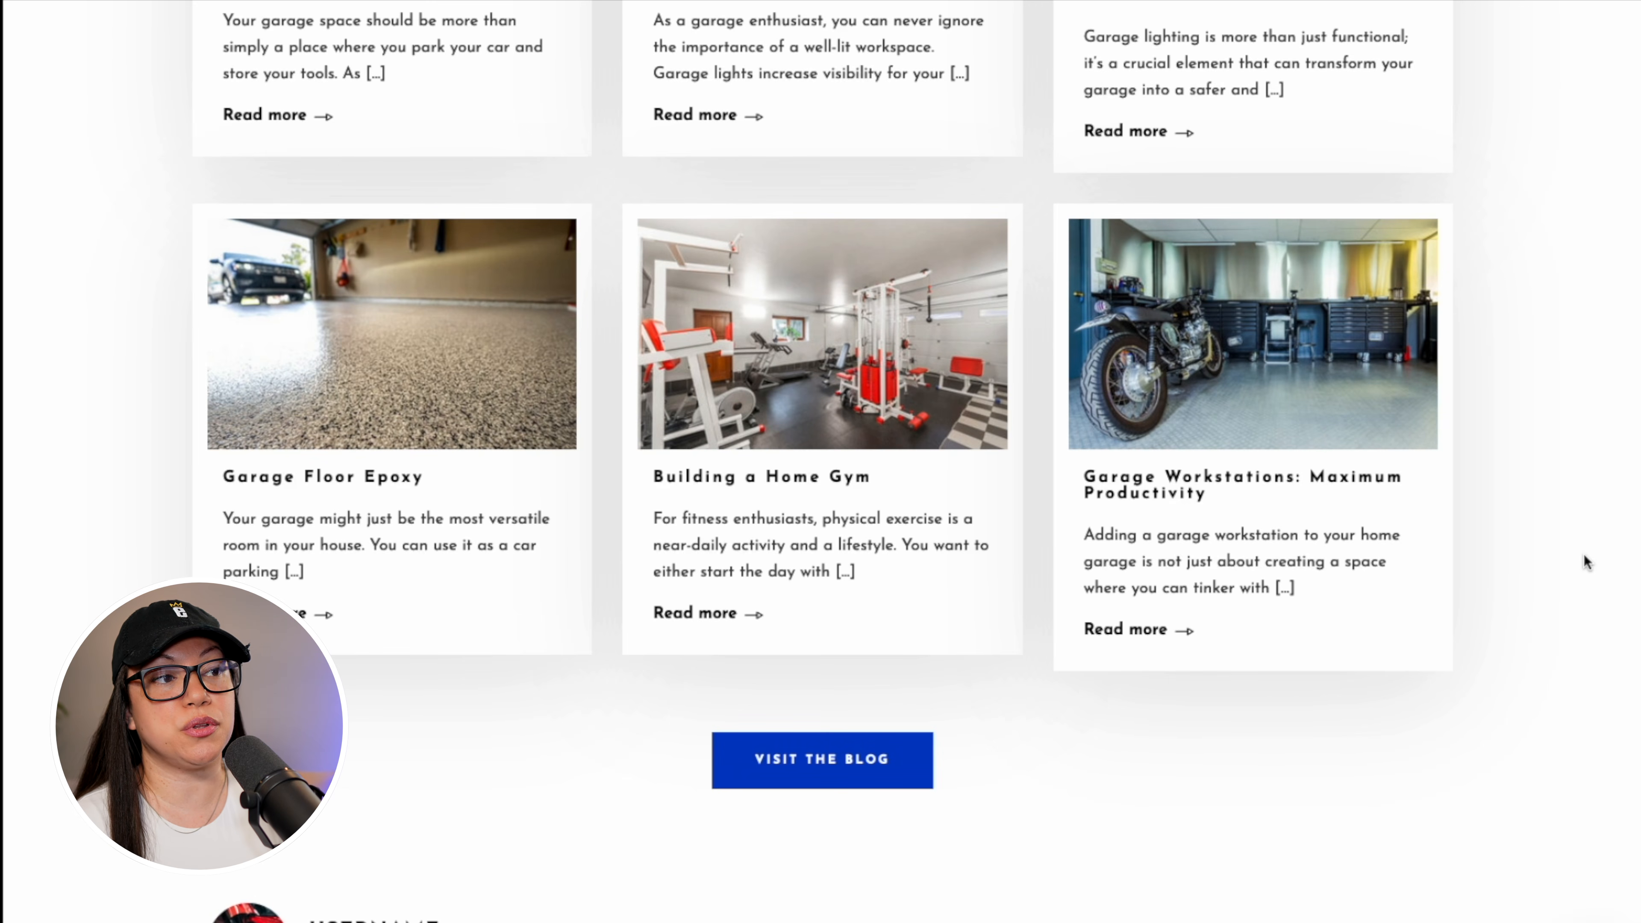
scroll(1583, 554, down, 9)
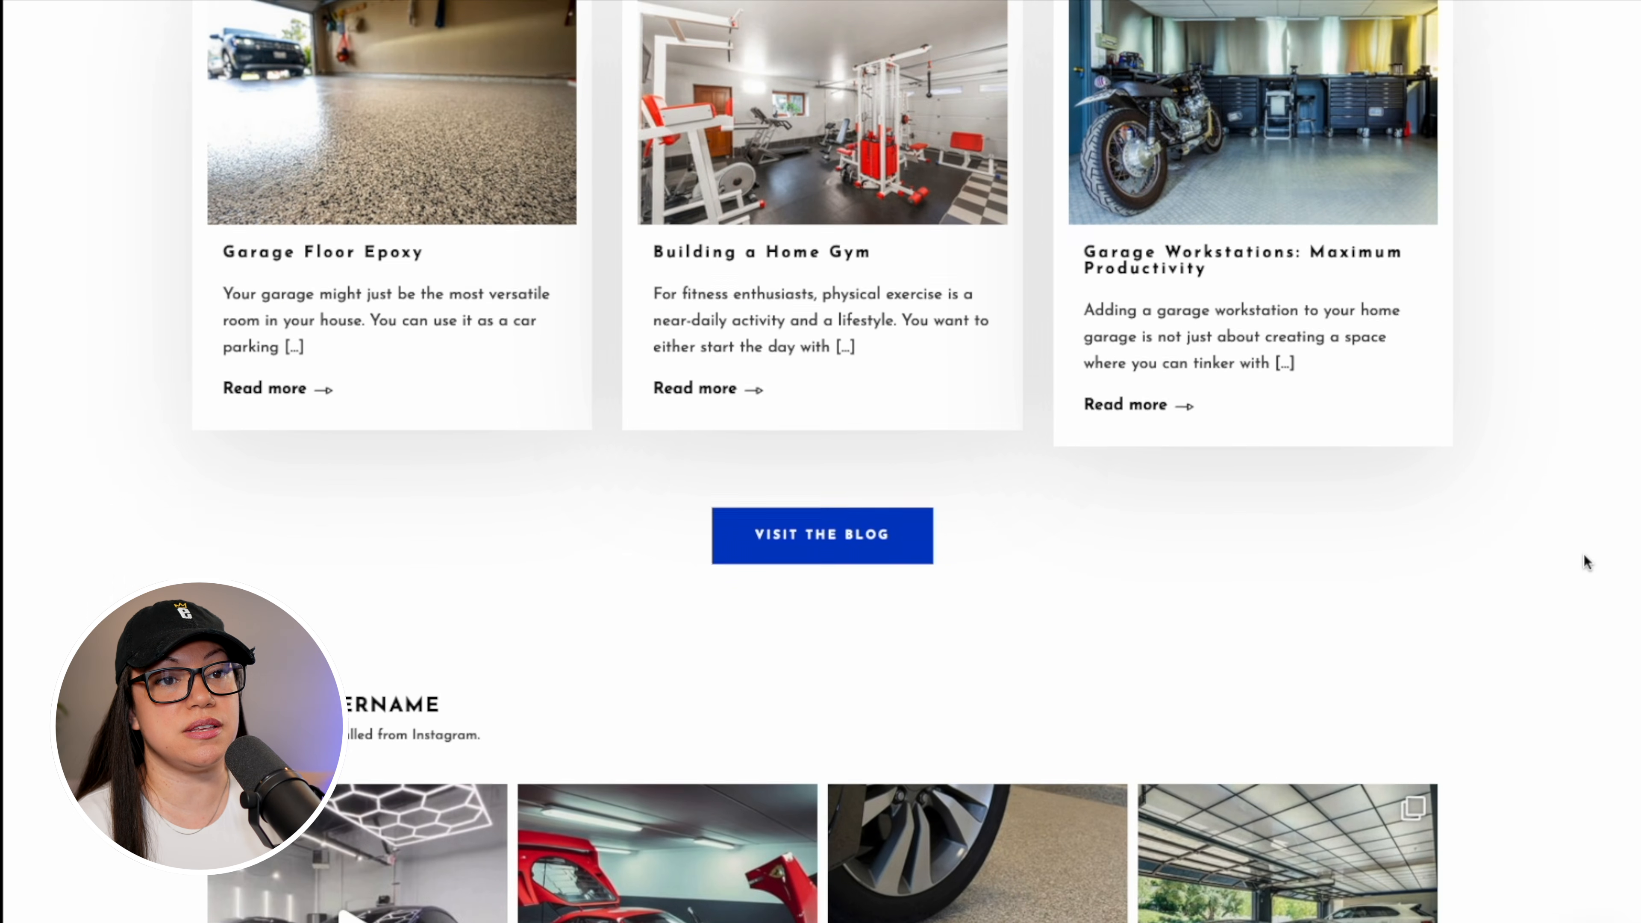
scroll(1583, 554, down, 5)
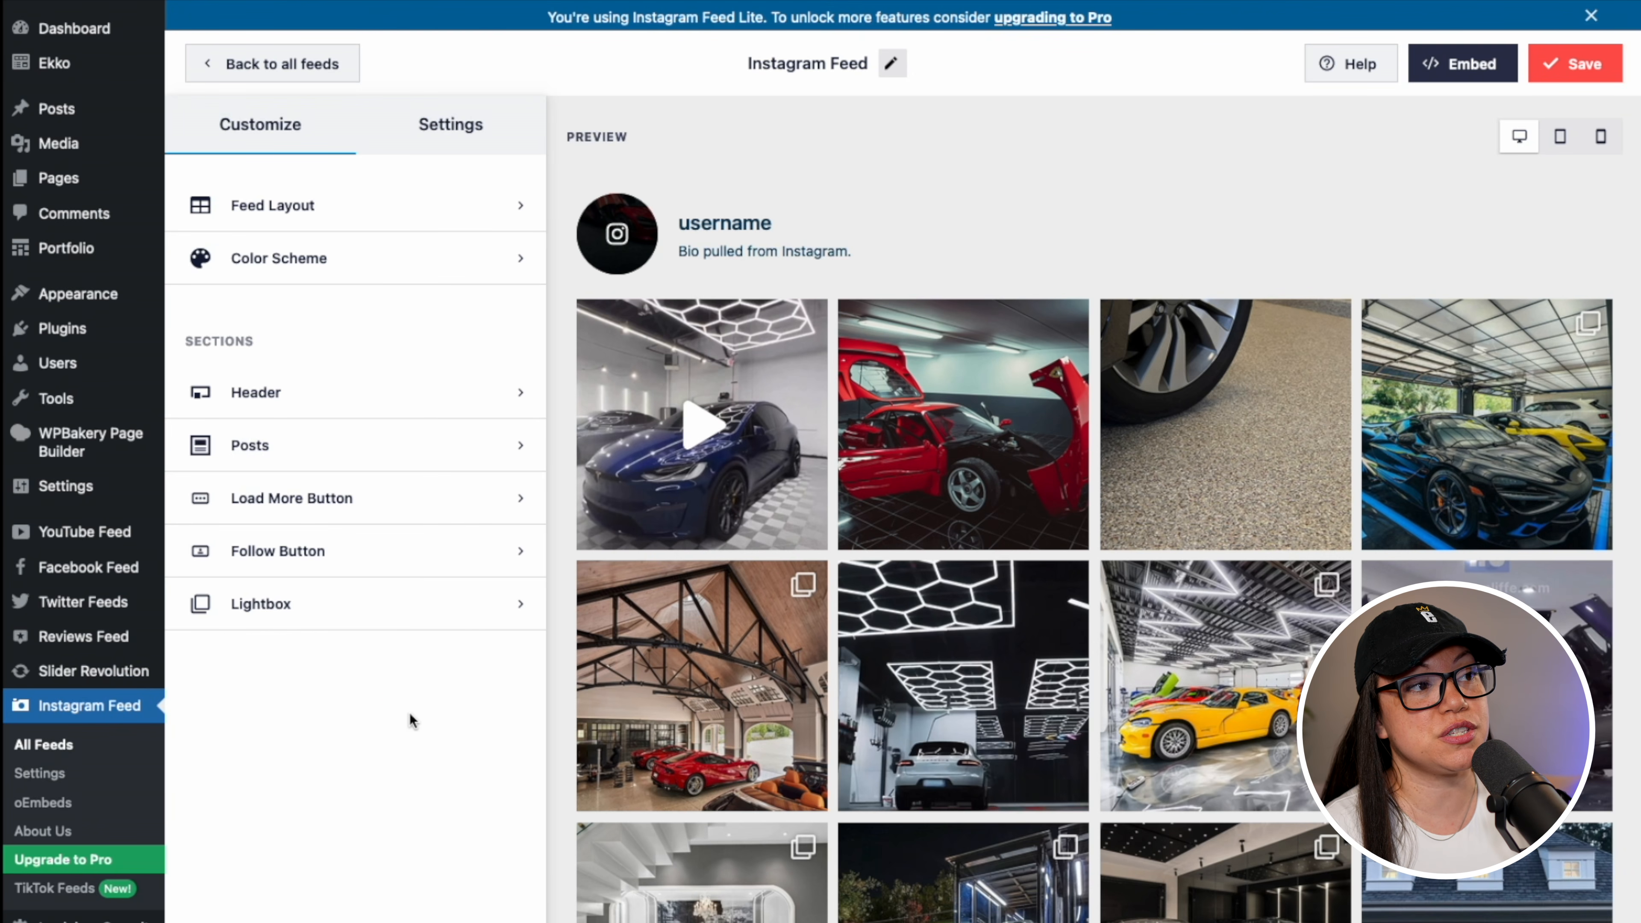
Set the feed layout to show 6 posts in 6 columns on desktop
click(377, 219)
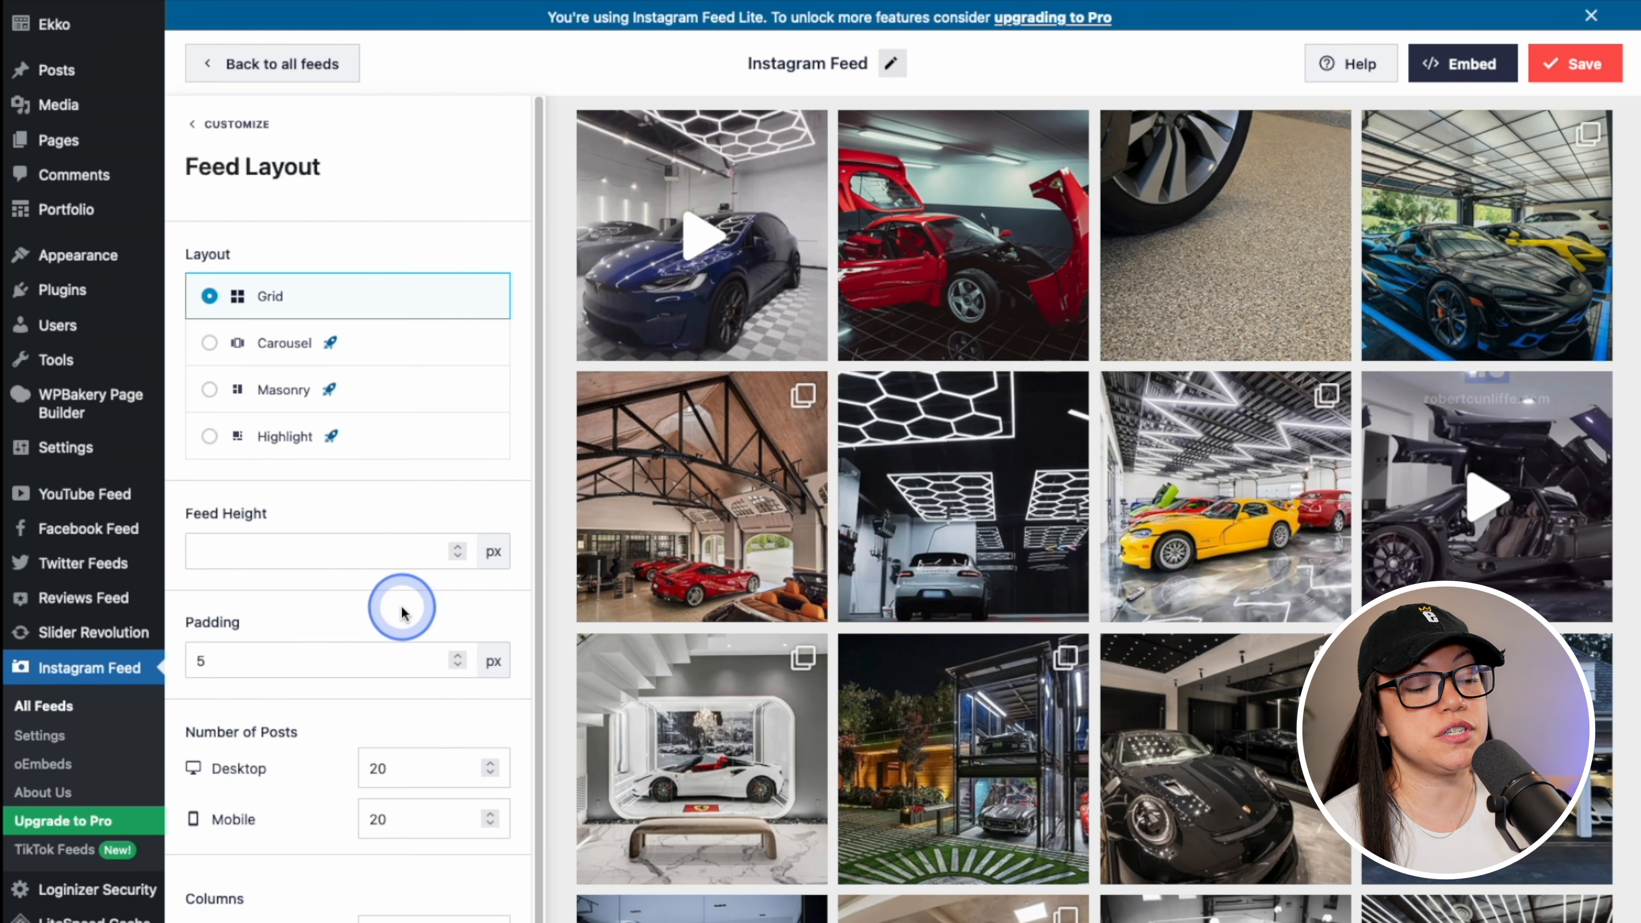
scroll(400, 607, down, 3)
drag(391, 677, 362, 677)
text(6)
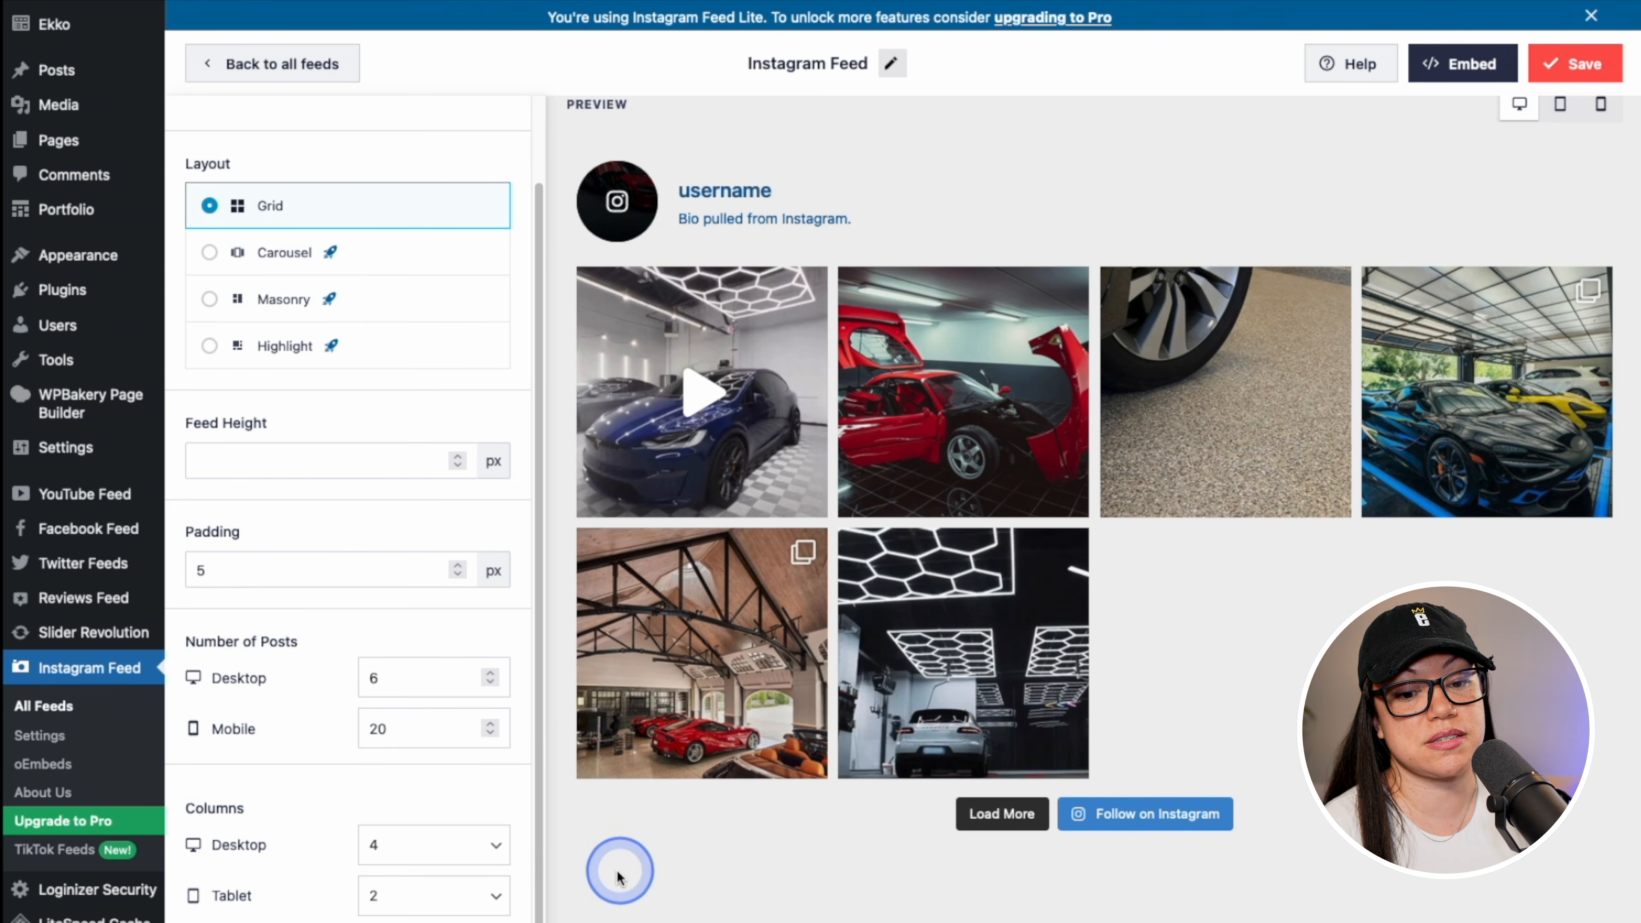
click(495, 847)
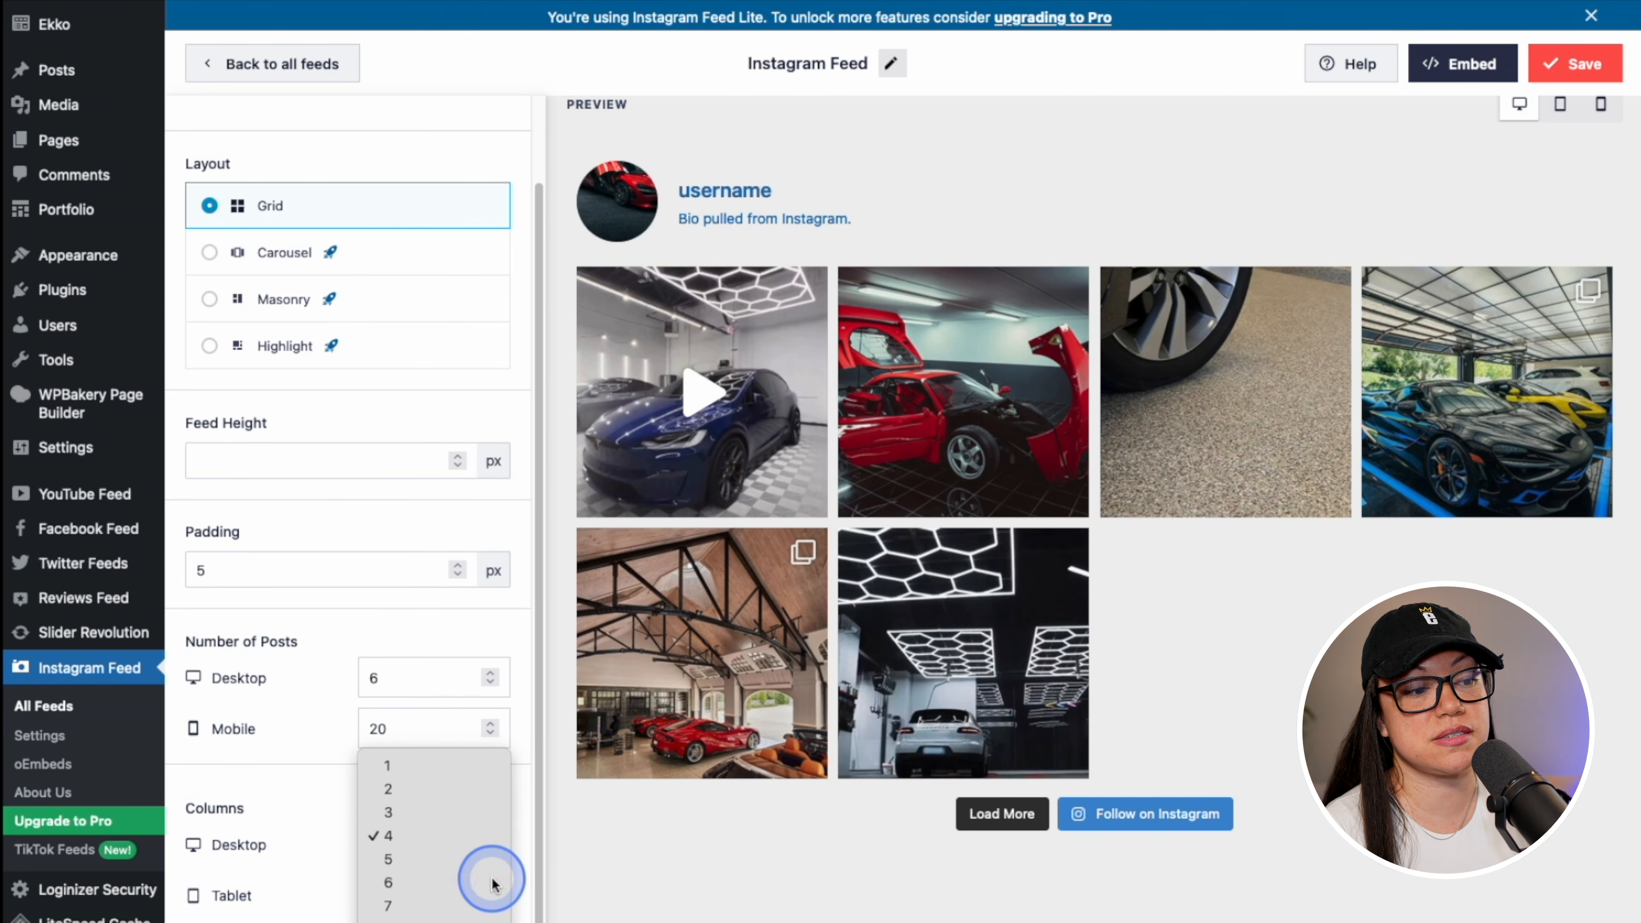
click(491, 881)
Set the padding between the feed's posts to 0 px and return to the customization overview
double_click(205, 570)
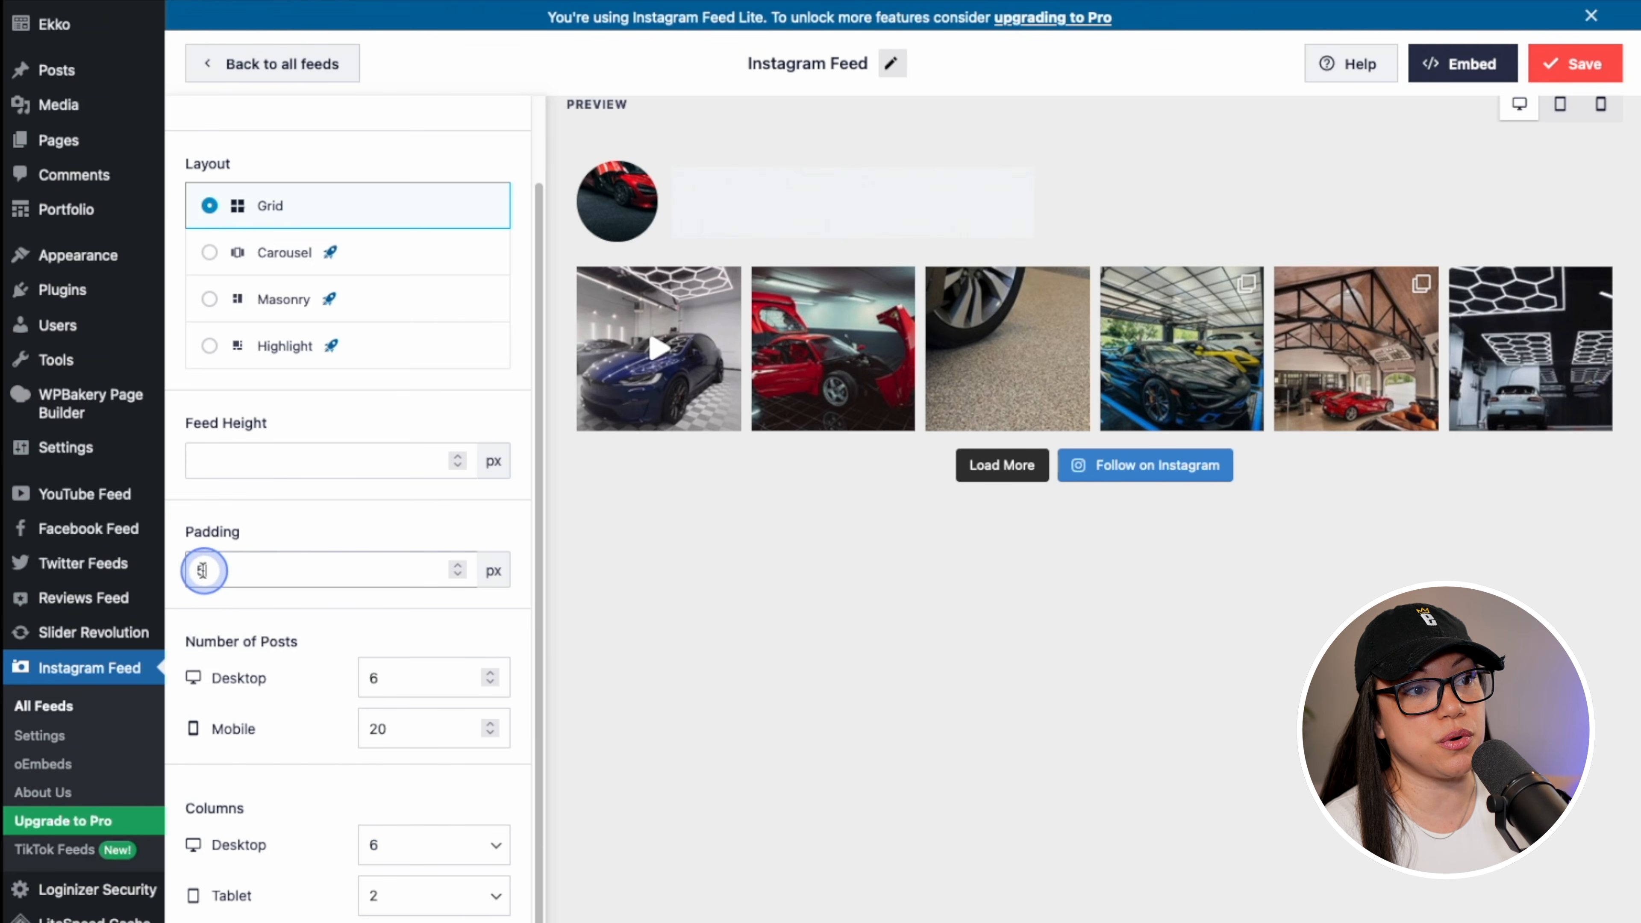
text(0)
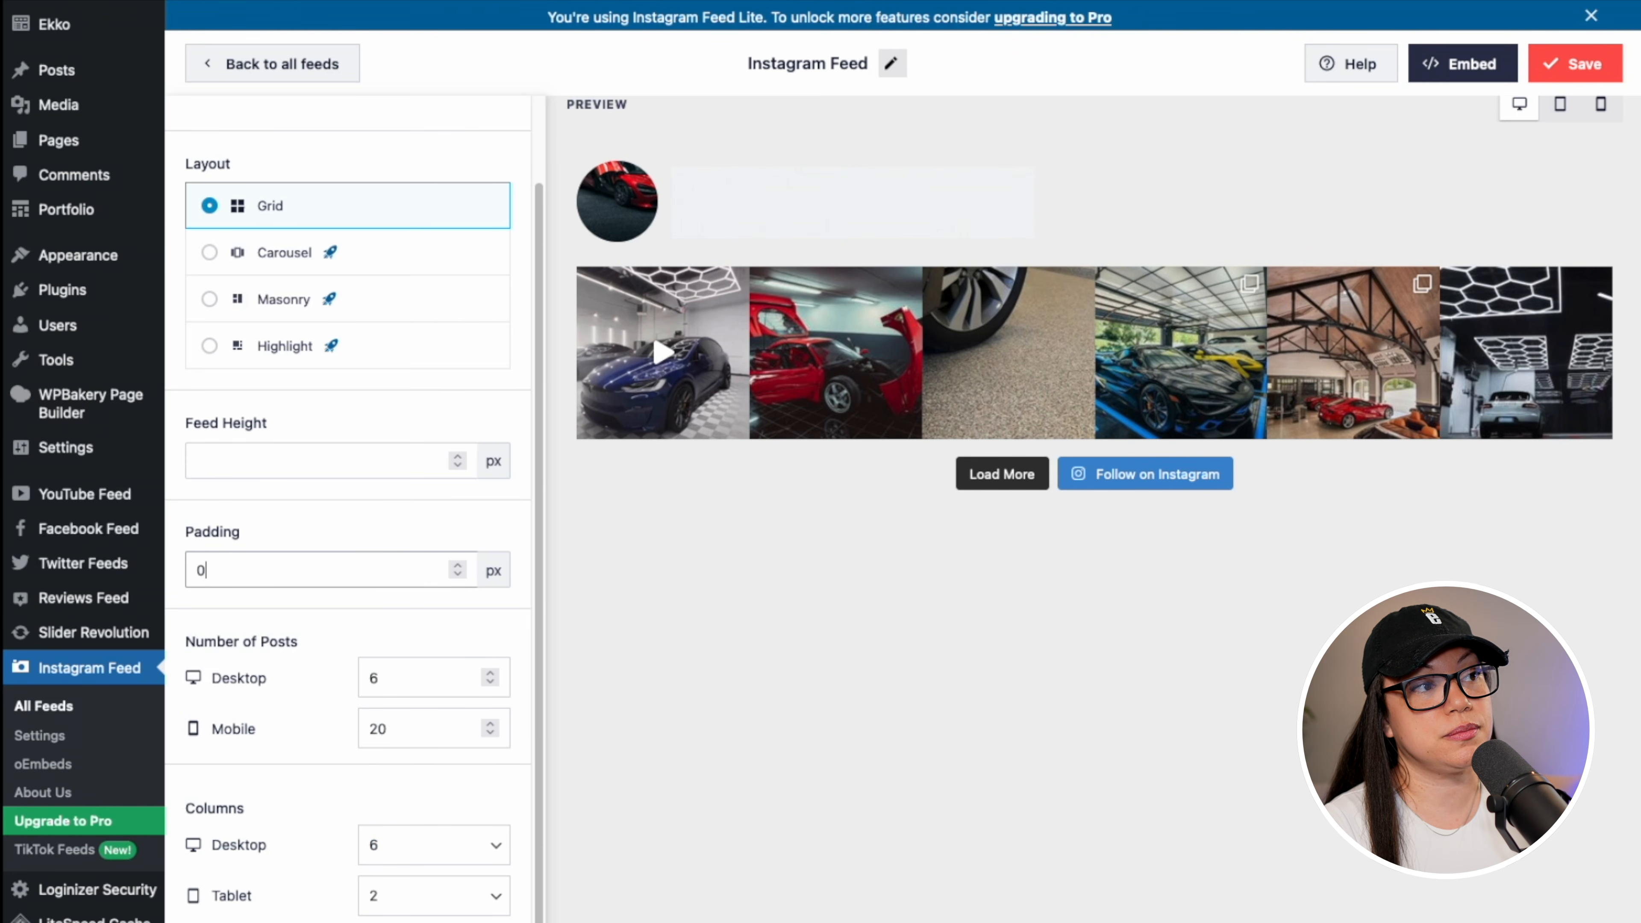
scroll(349, 550, up, 3)
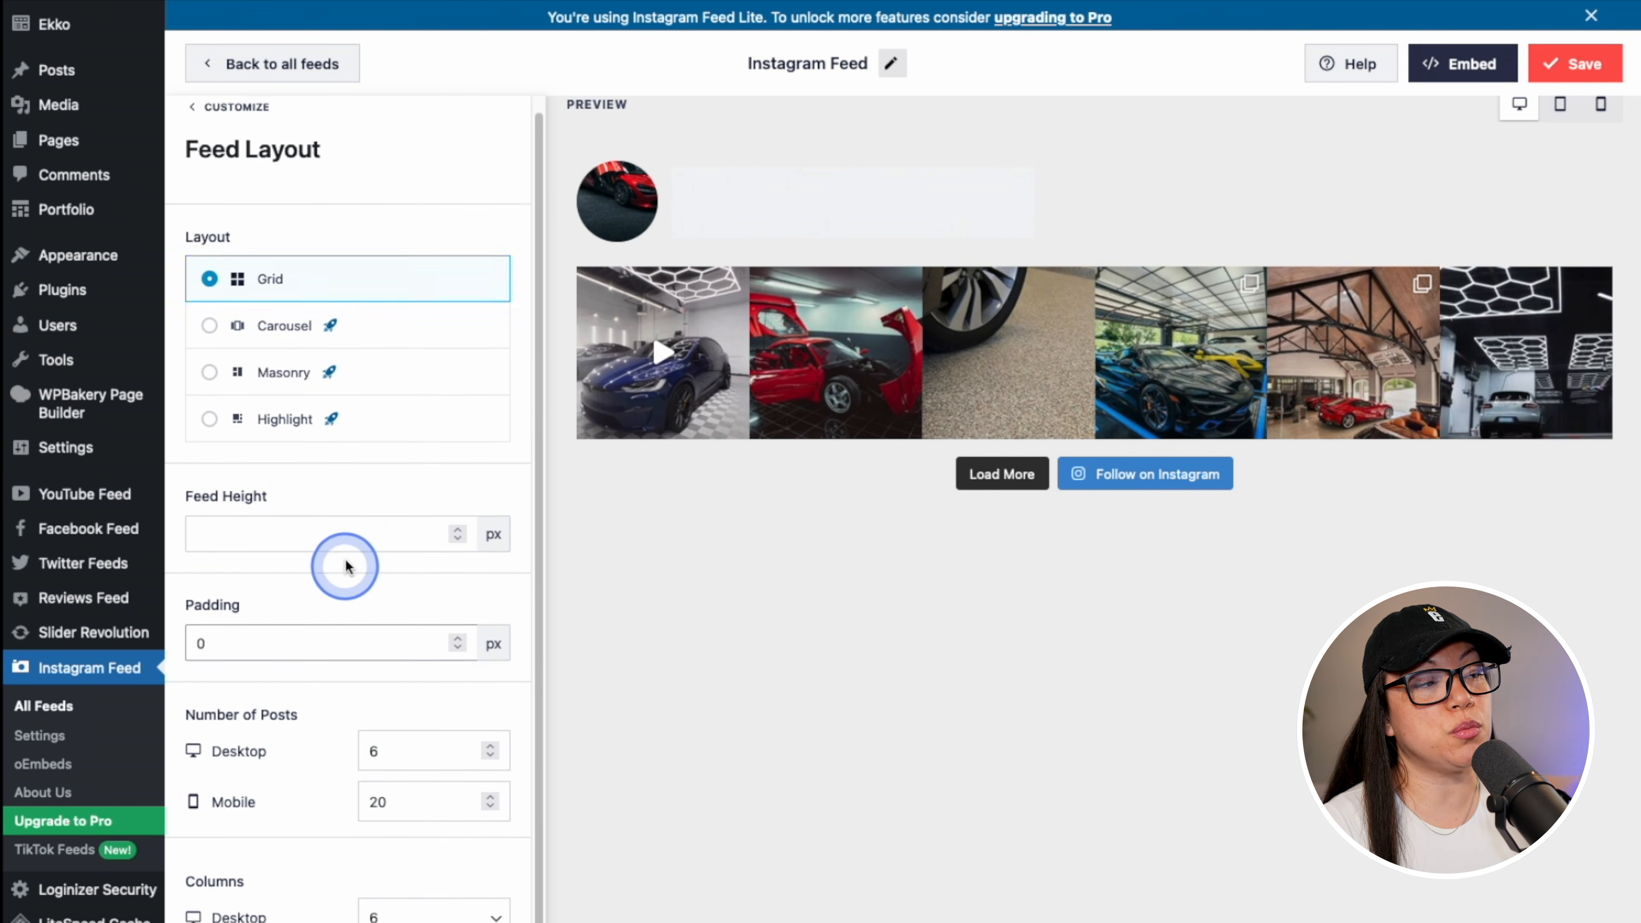
click(207, 123)
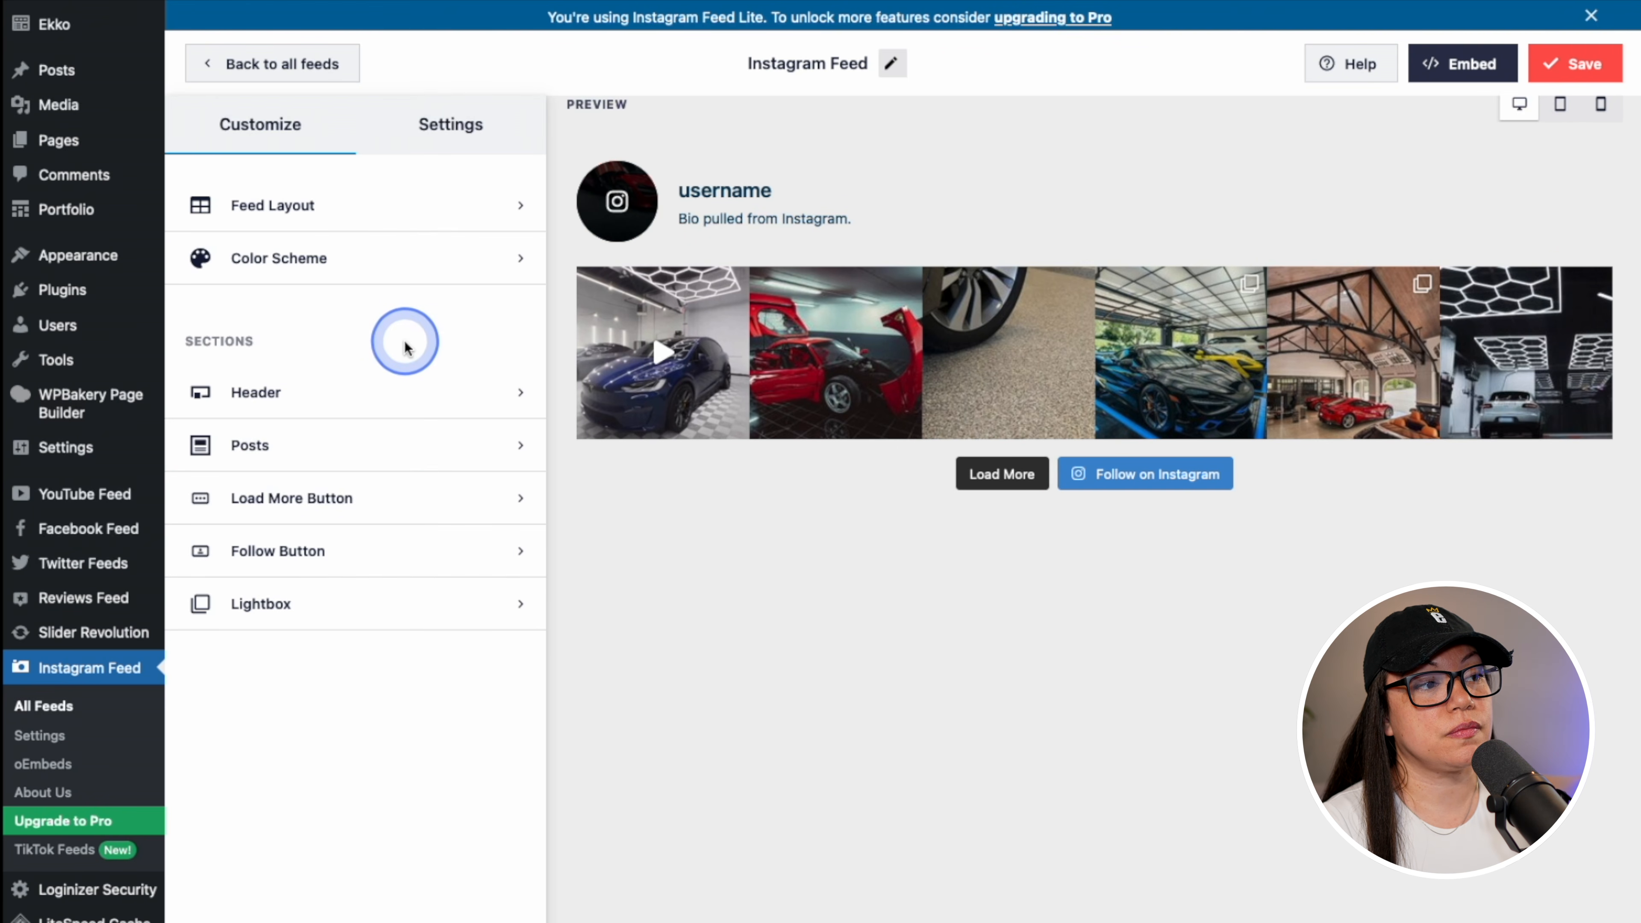
Disable the feed's header and its Load More button
click(440, 392)
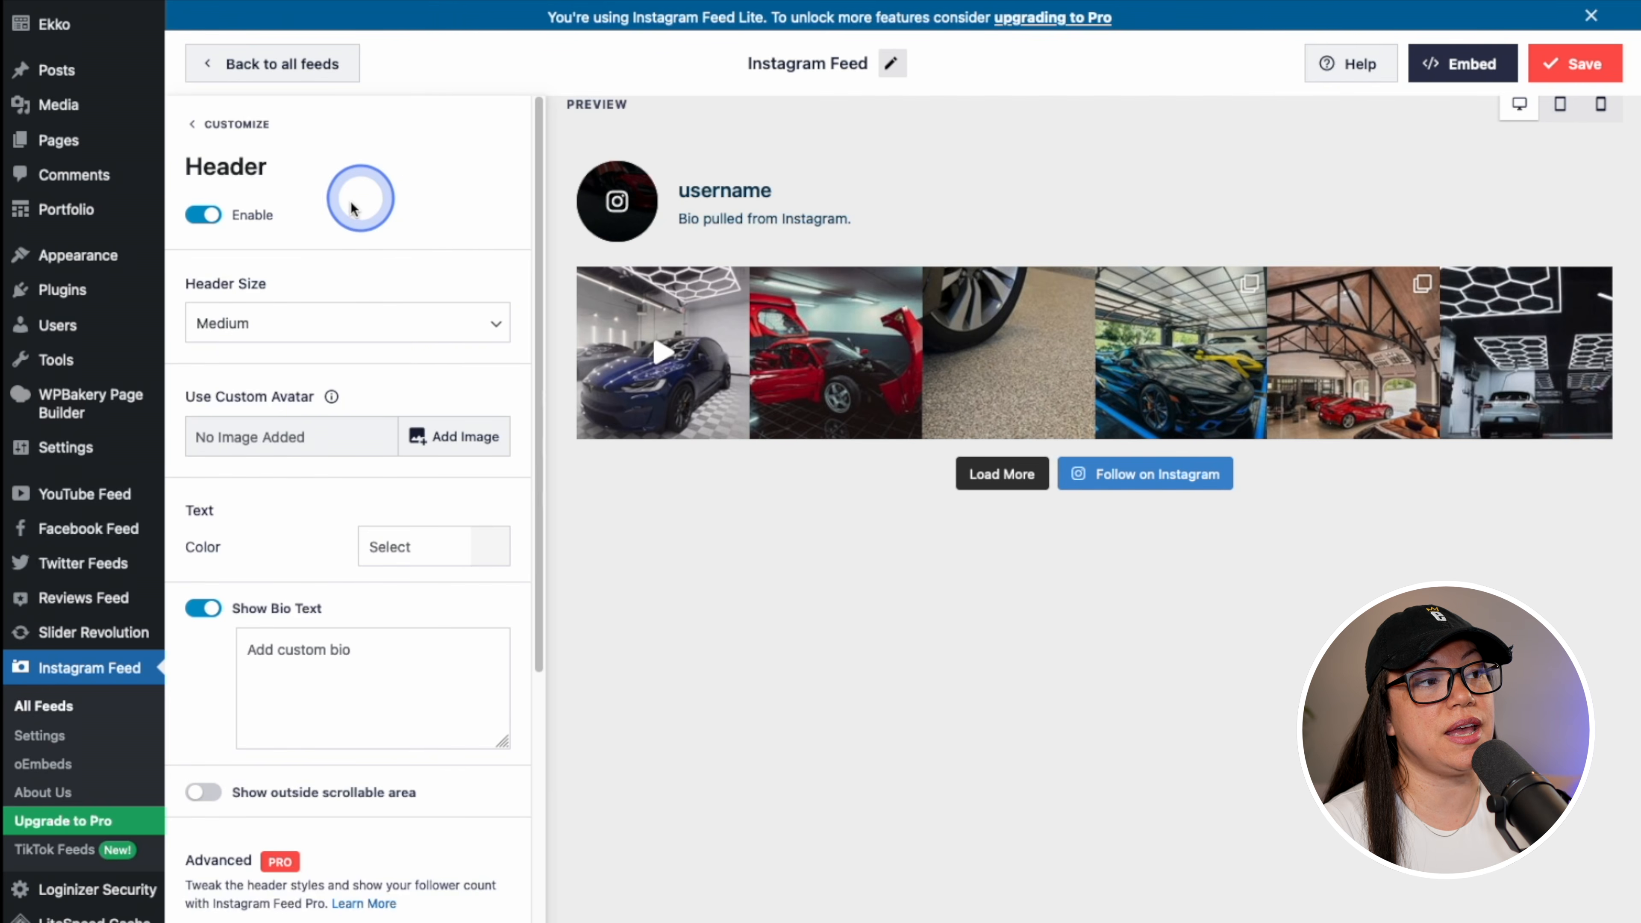
click(200, 217)
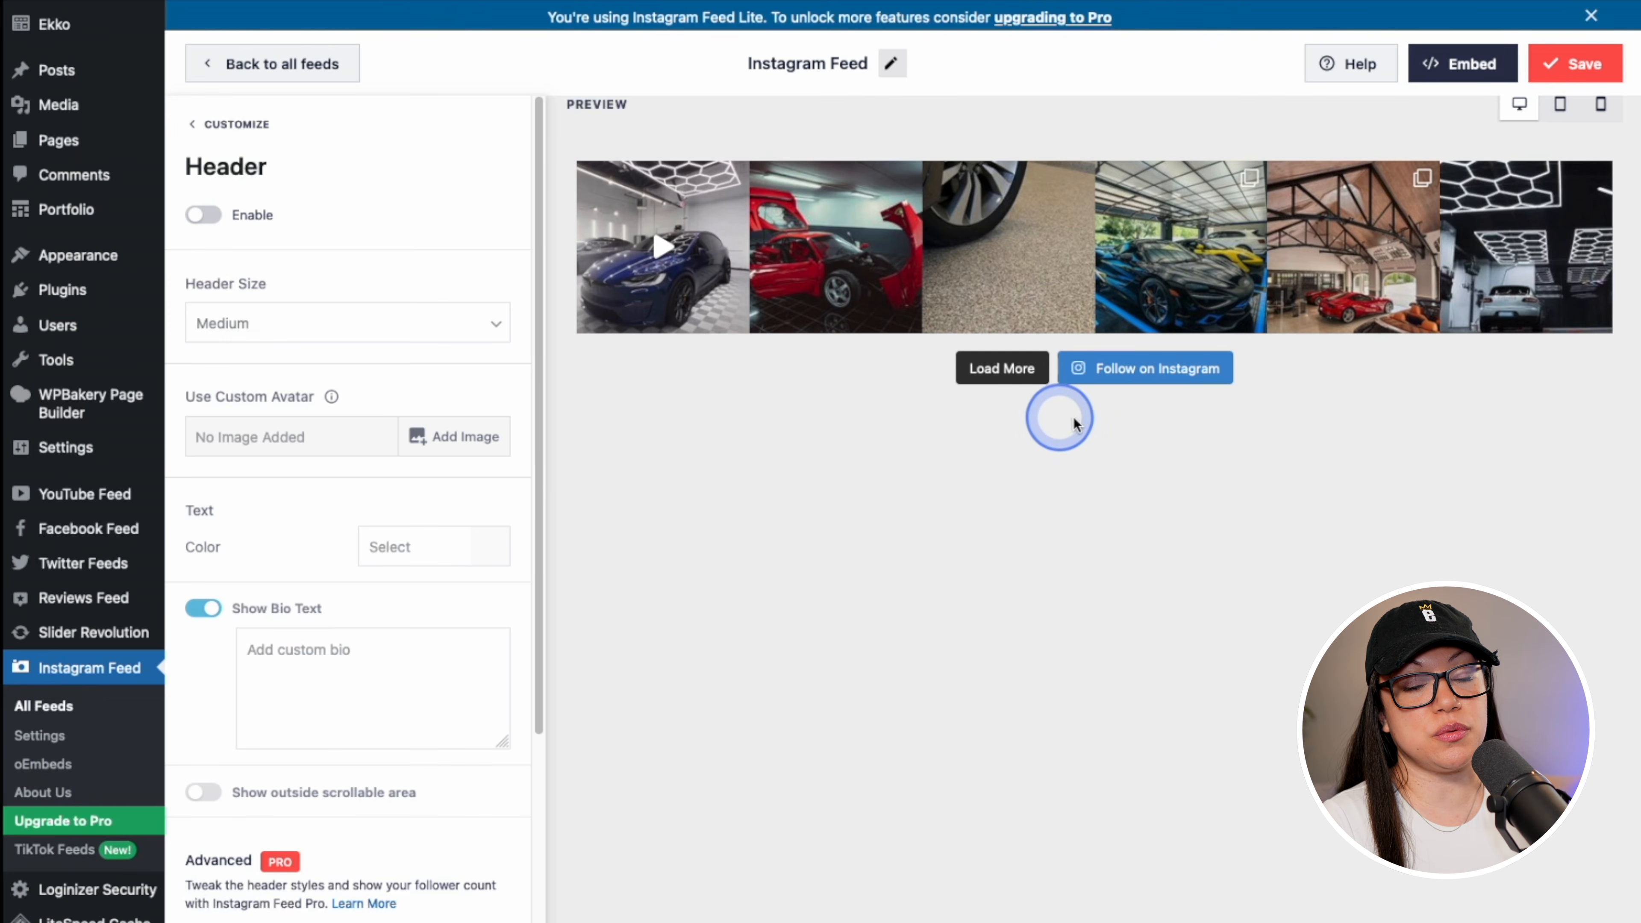
click(197, 127)
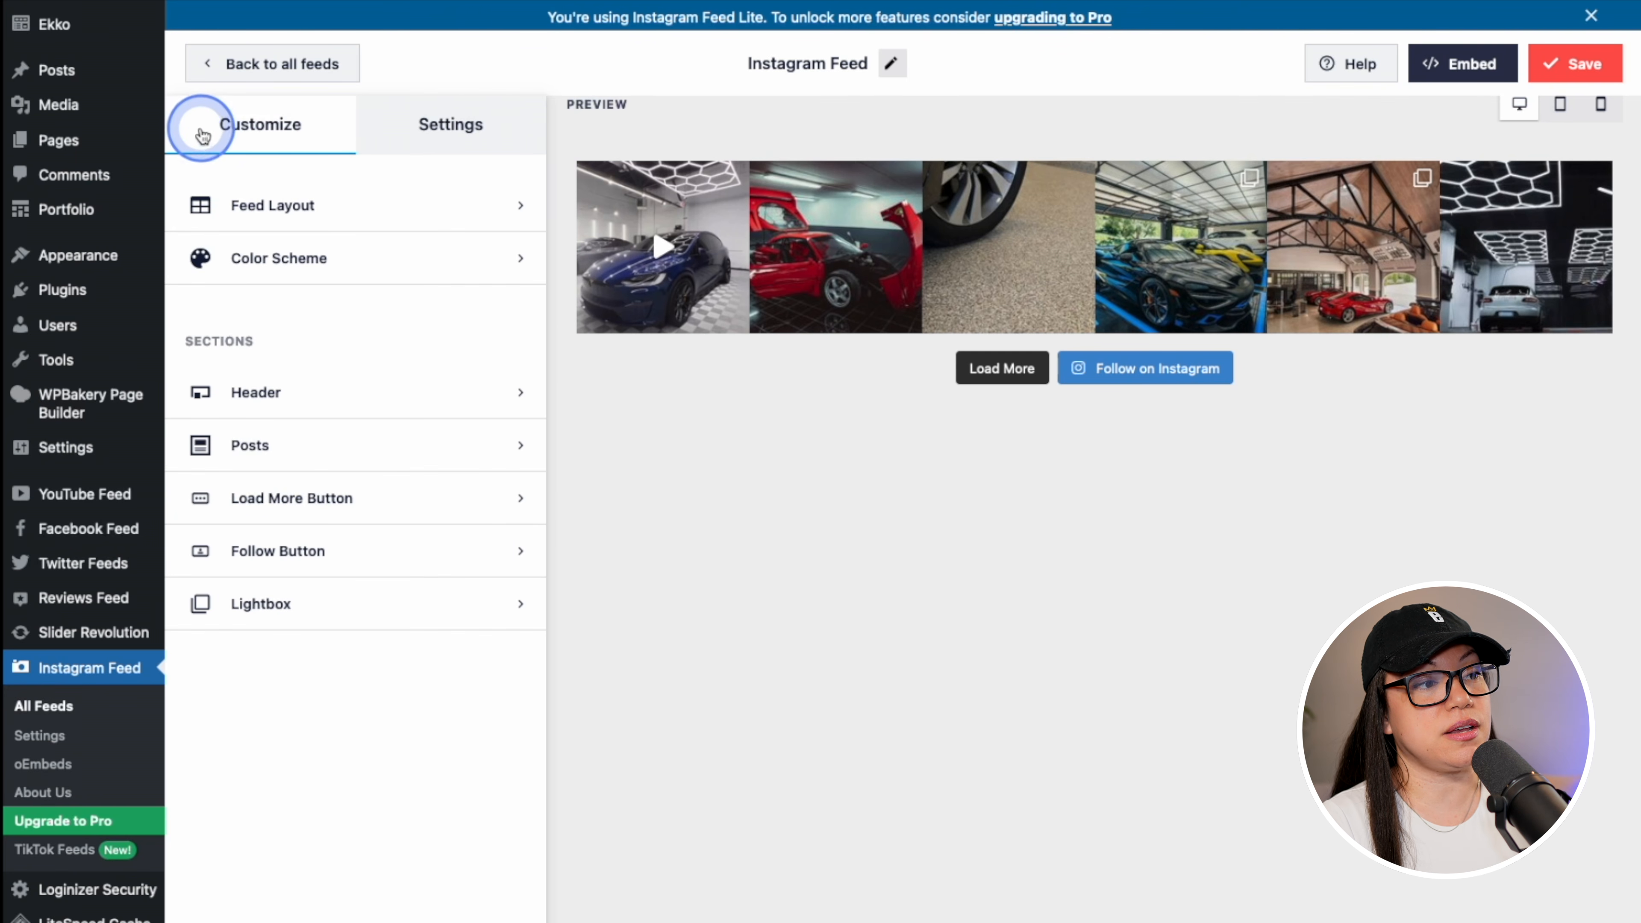
click(442, 512)
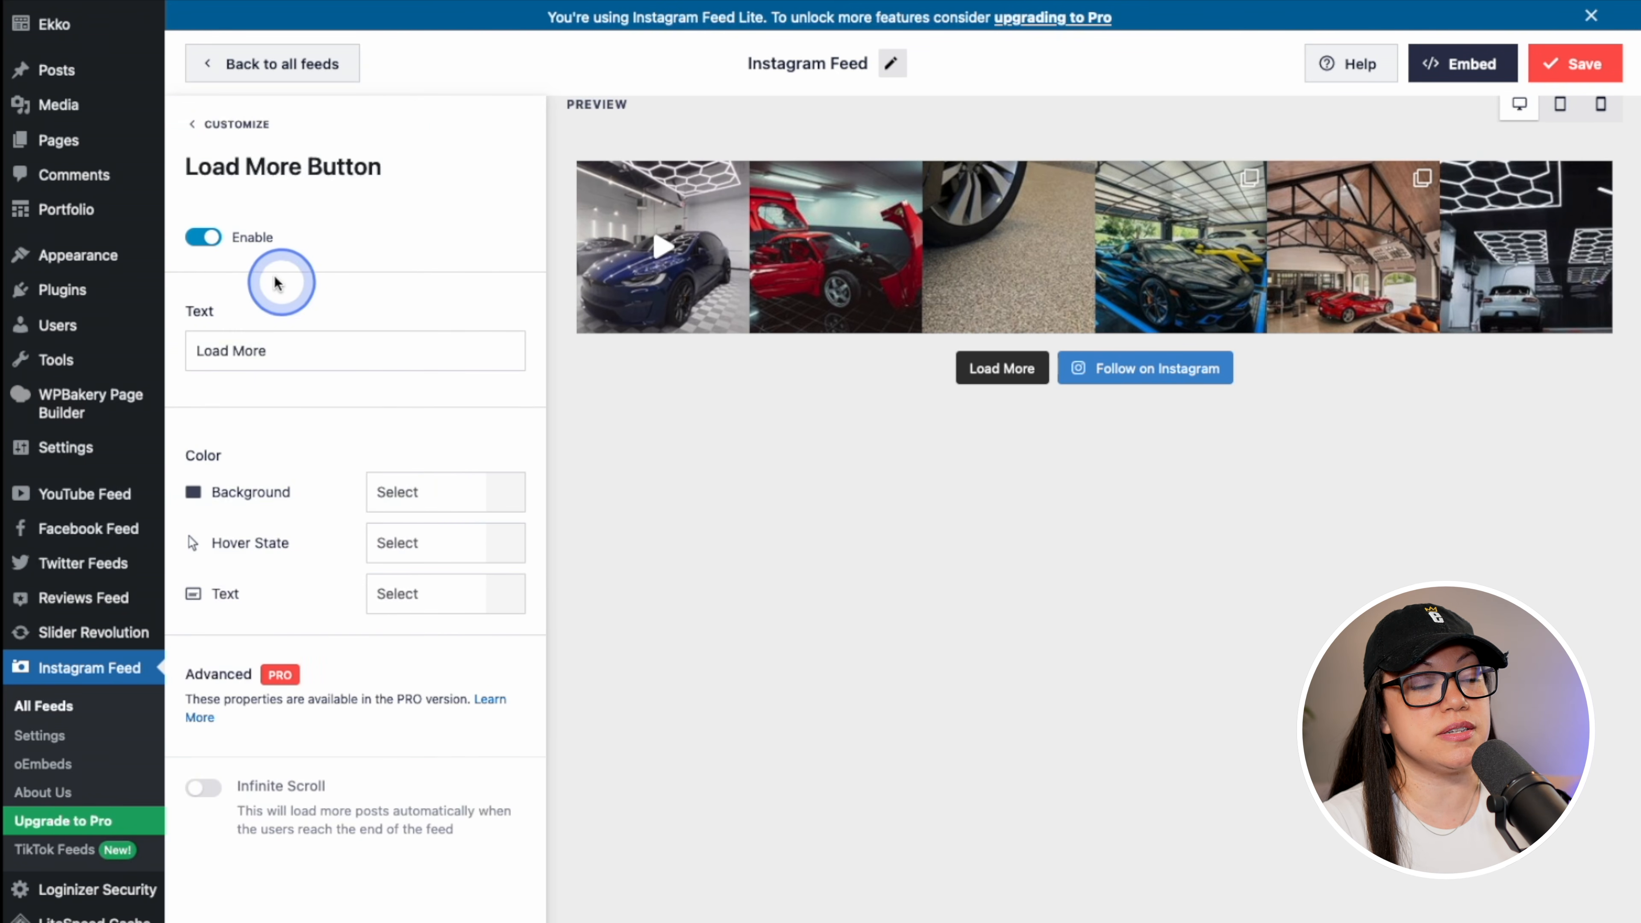
click(202, 238)
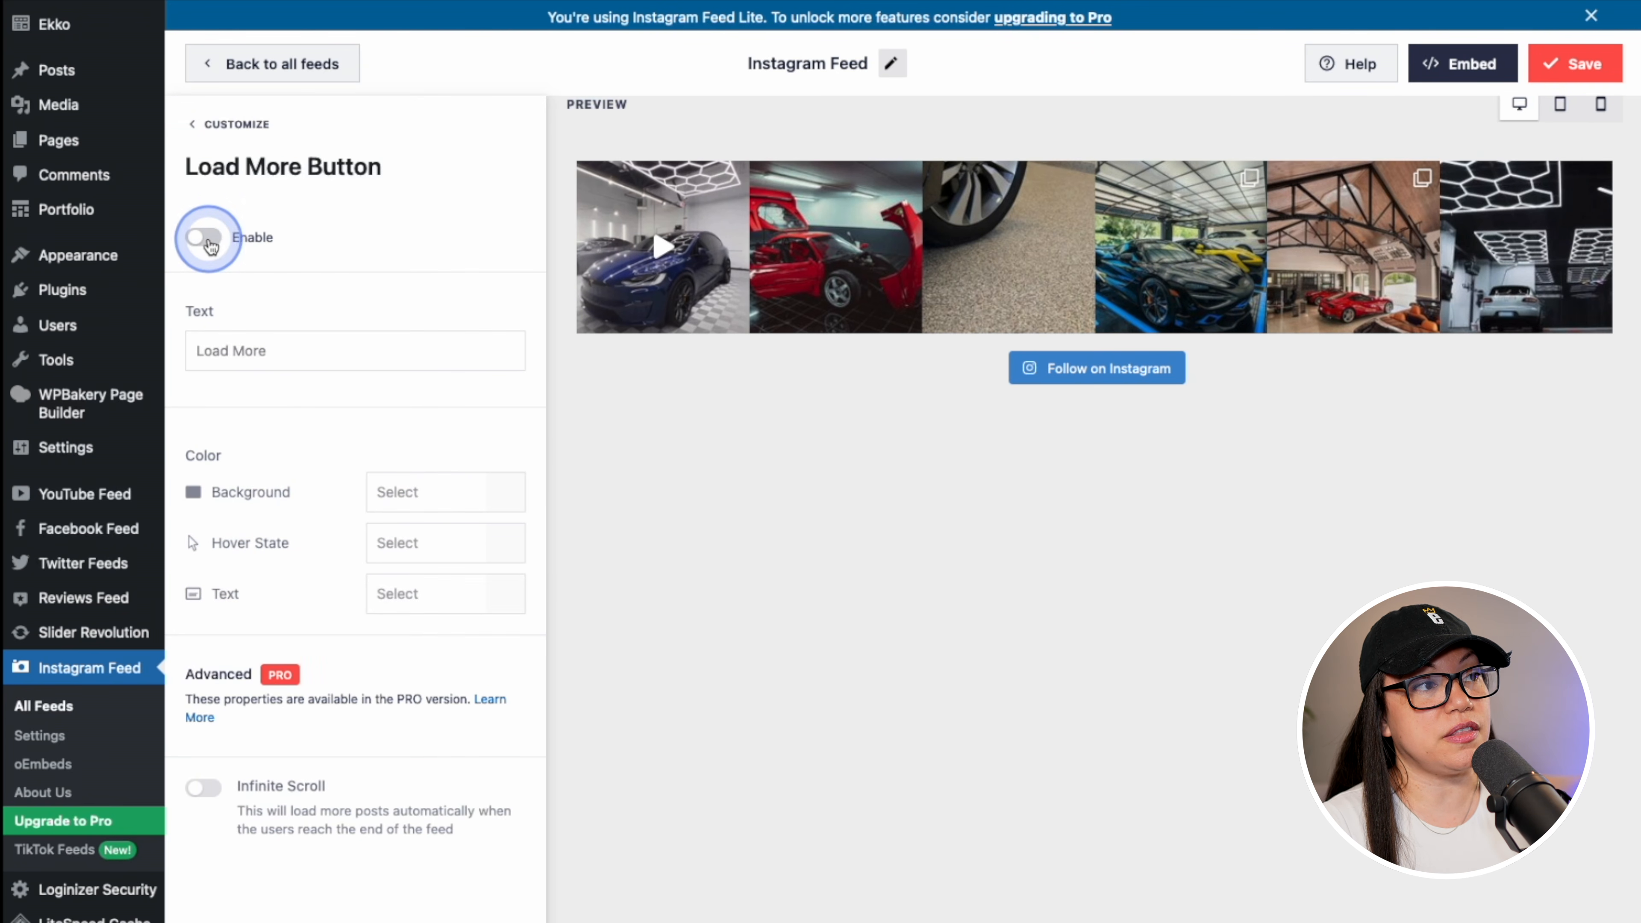
click(224, 126)
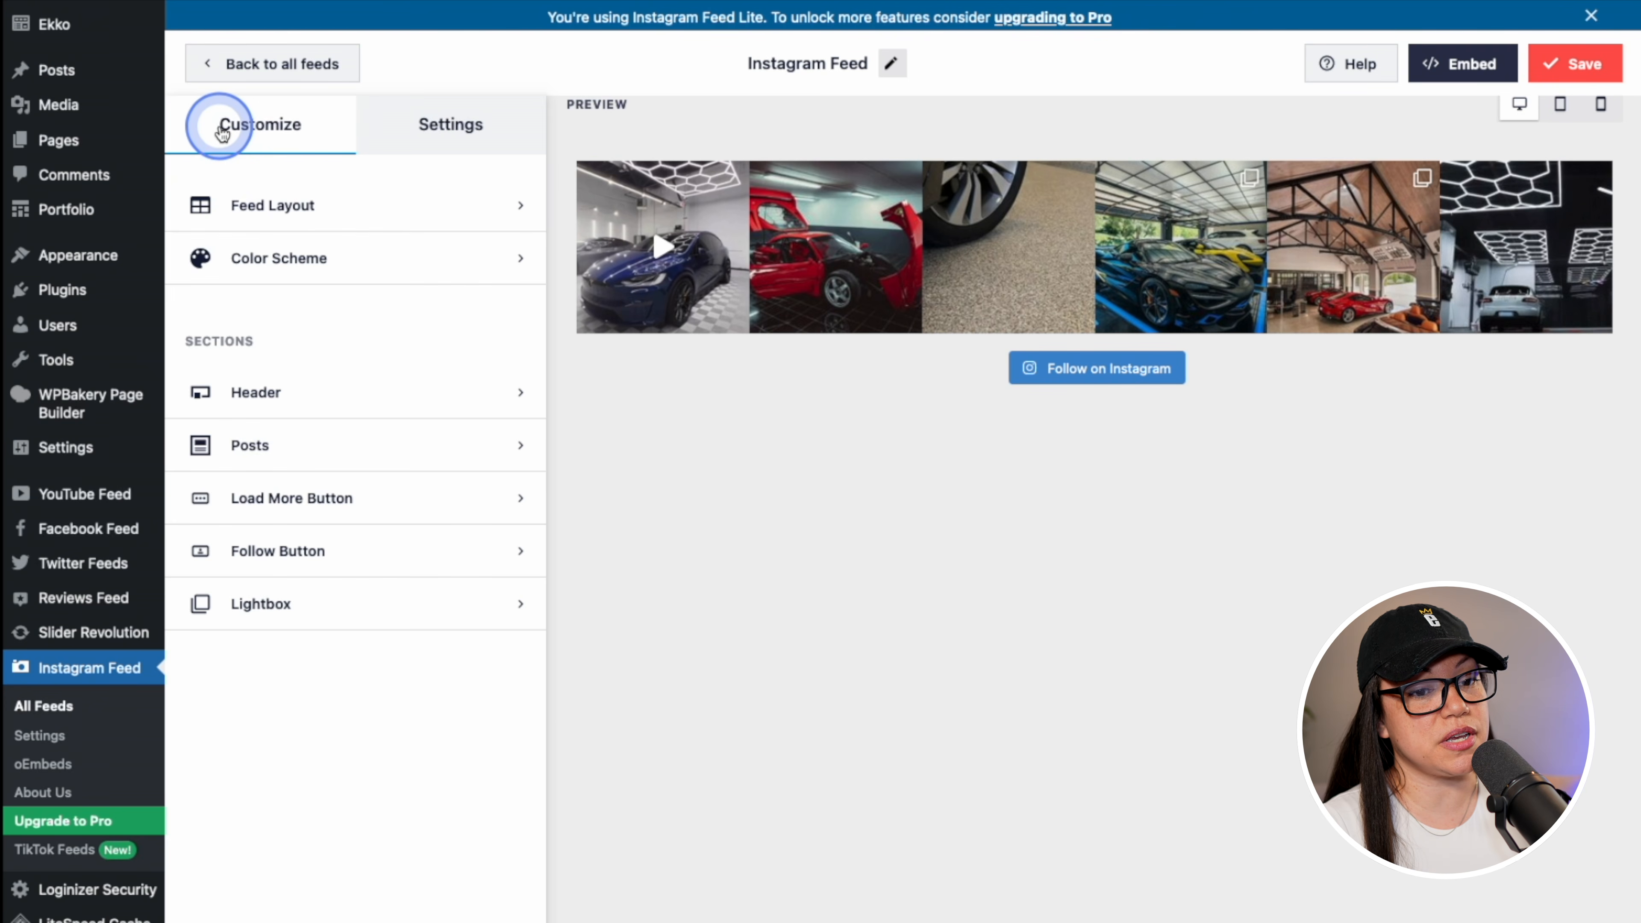
Disable the feed's Follow button and save the feed
click(399, 553)
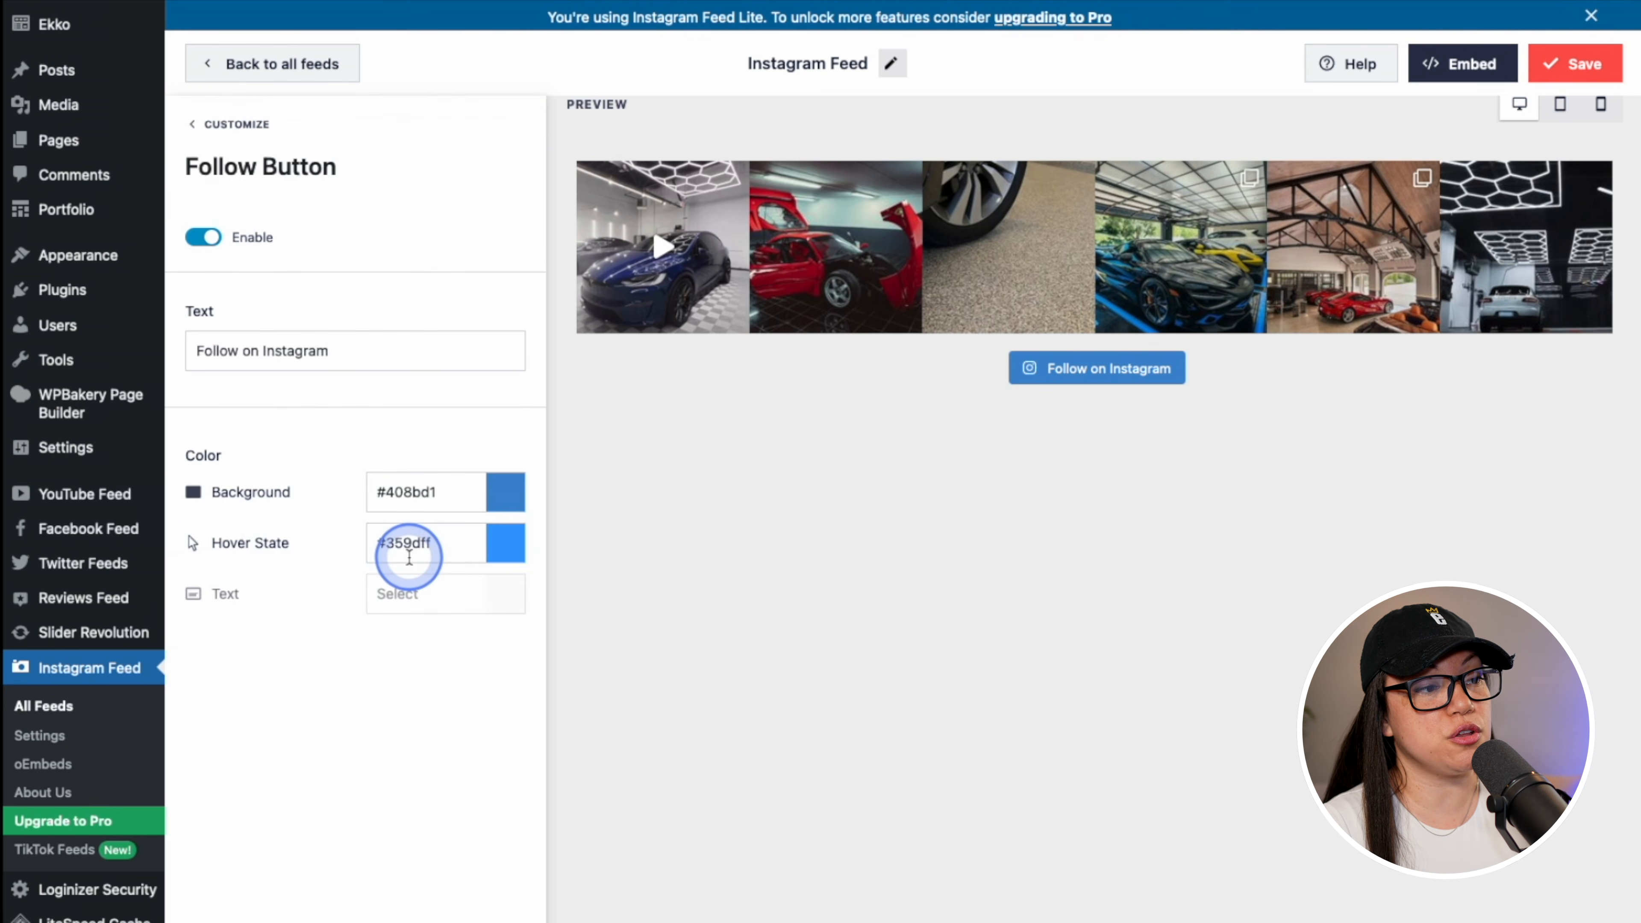
click(207, 238)
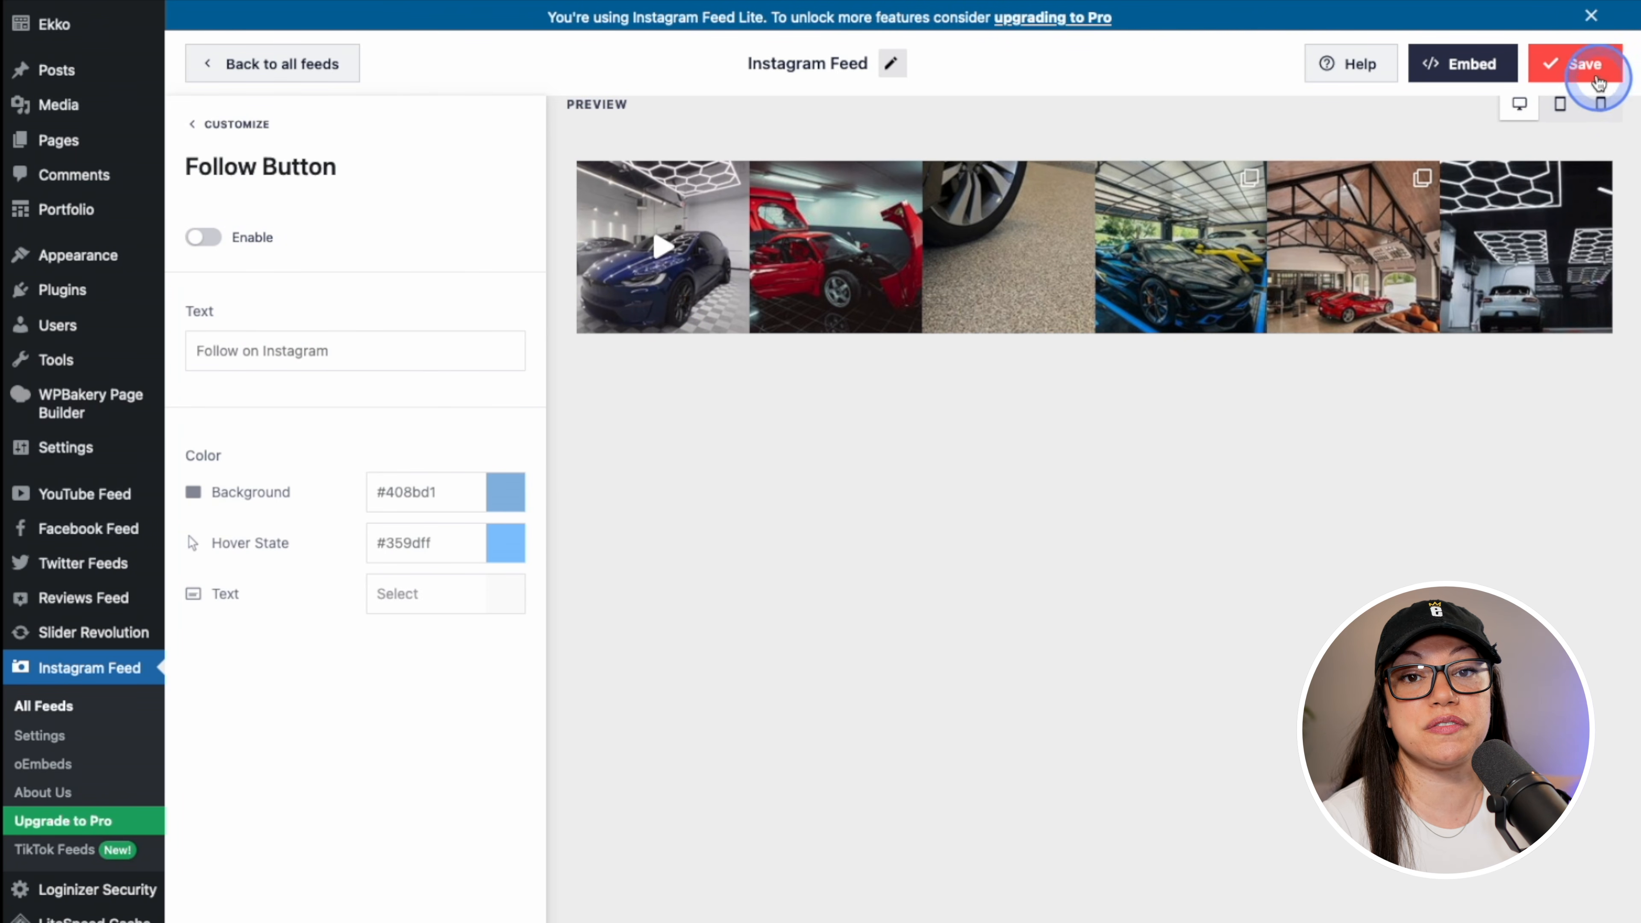
click(1586, 65)
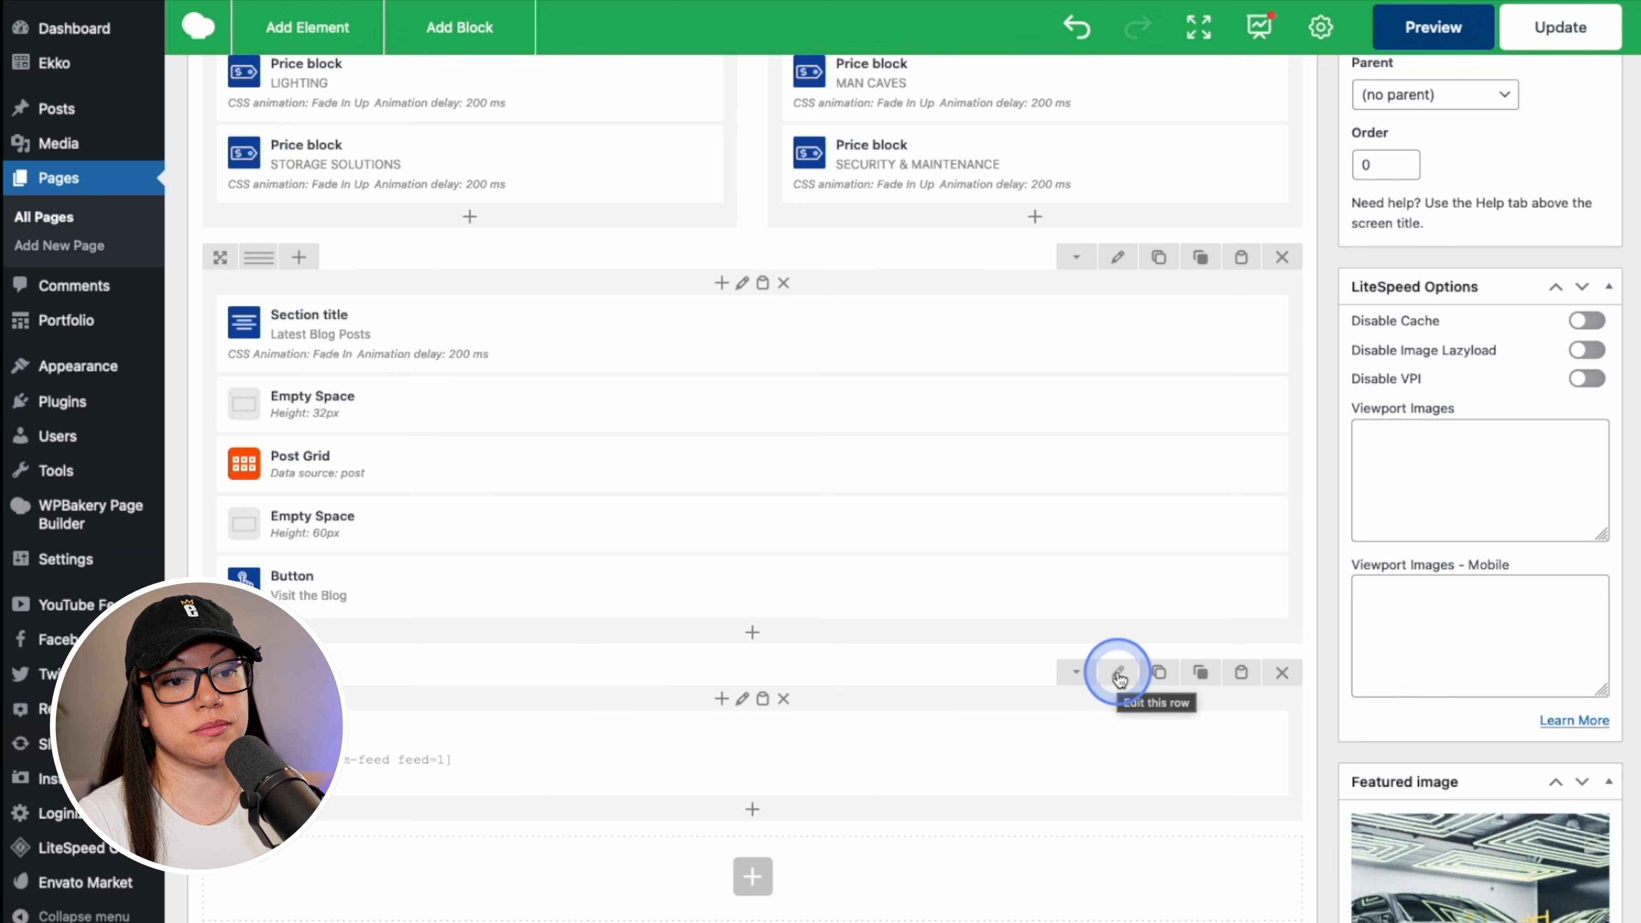
Set the row stretch of the page row holding the Instagram shortcode to Stretch row and content (no paddings) and save it
click(1119, 677)
click(1337, 217)
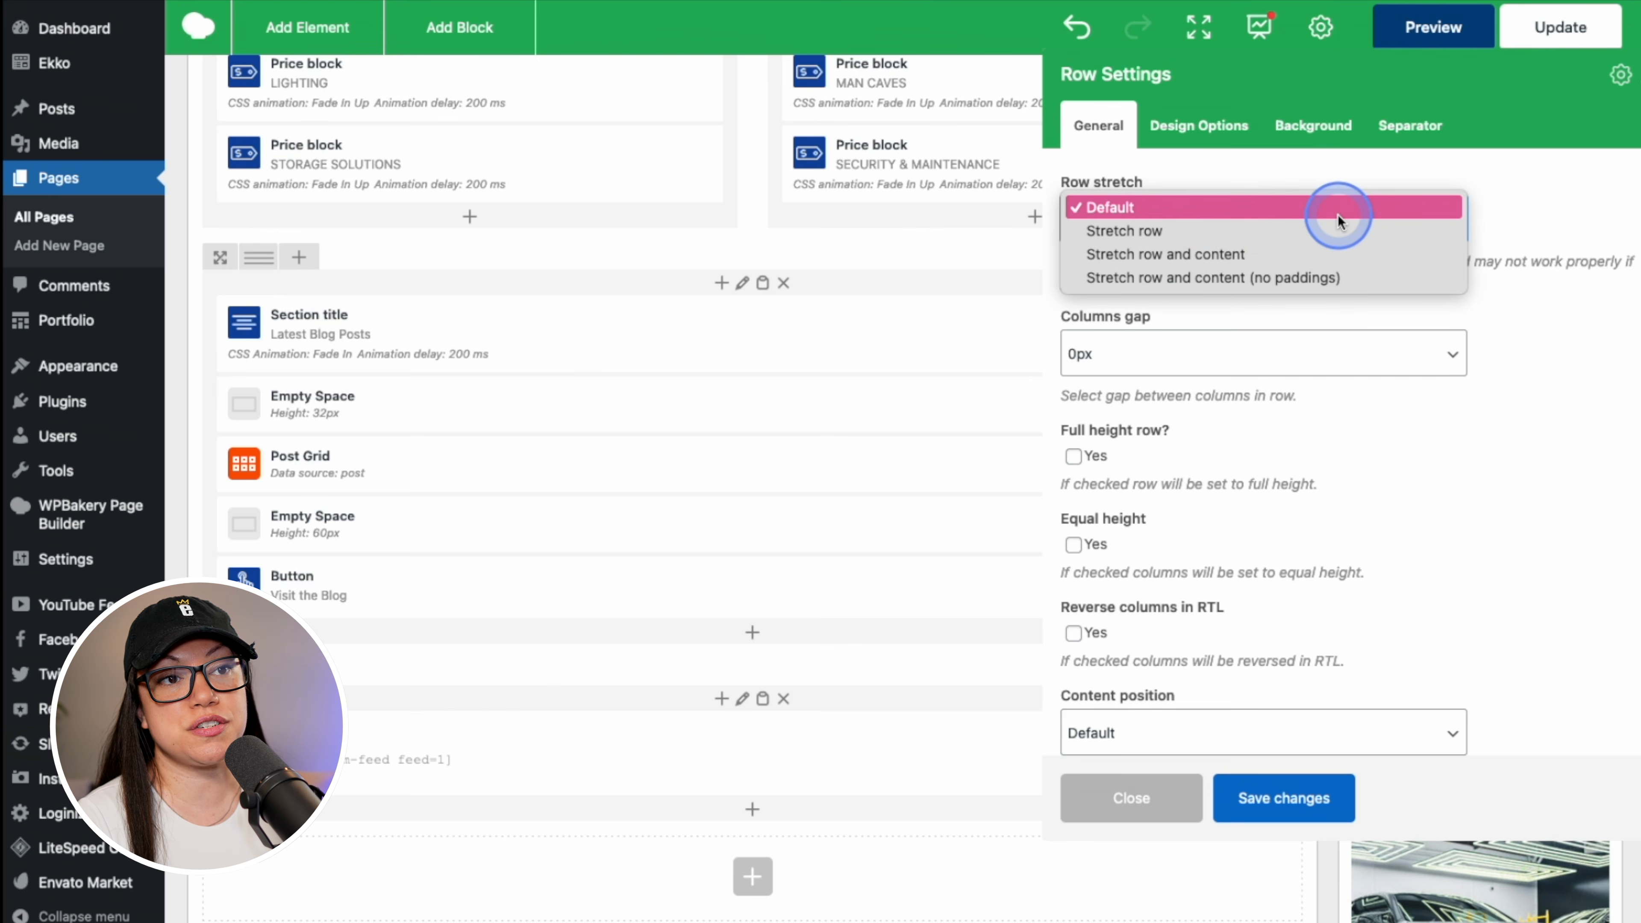
click(1348, 278)
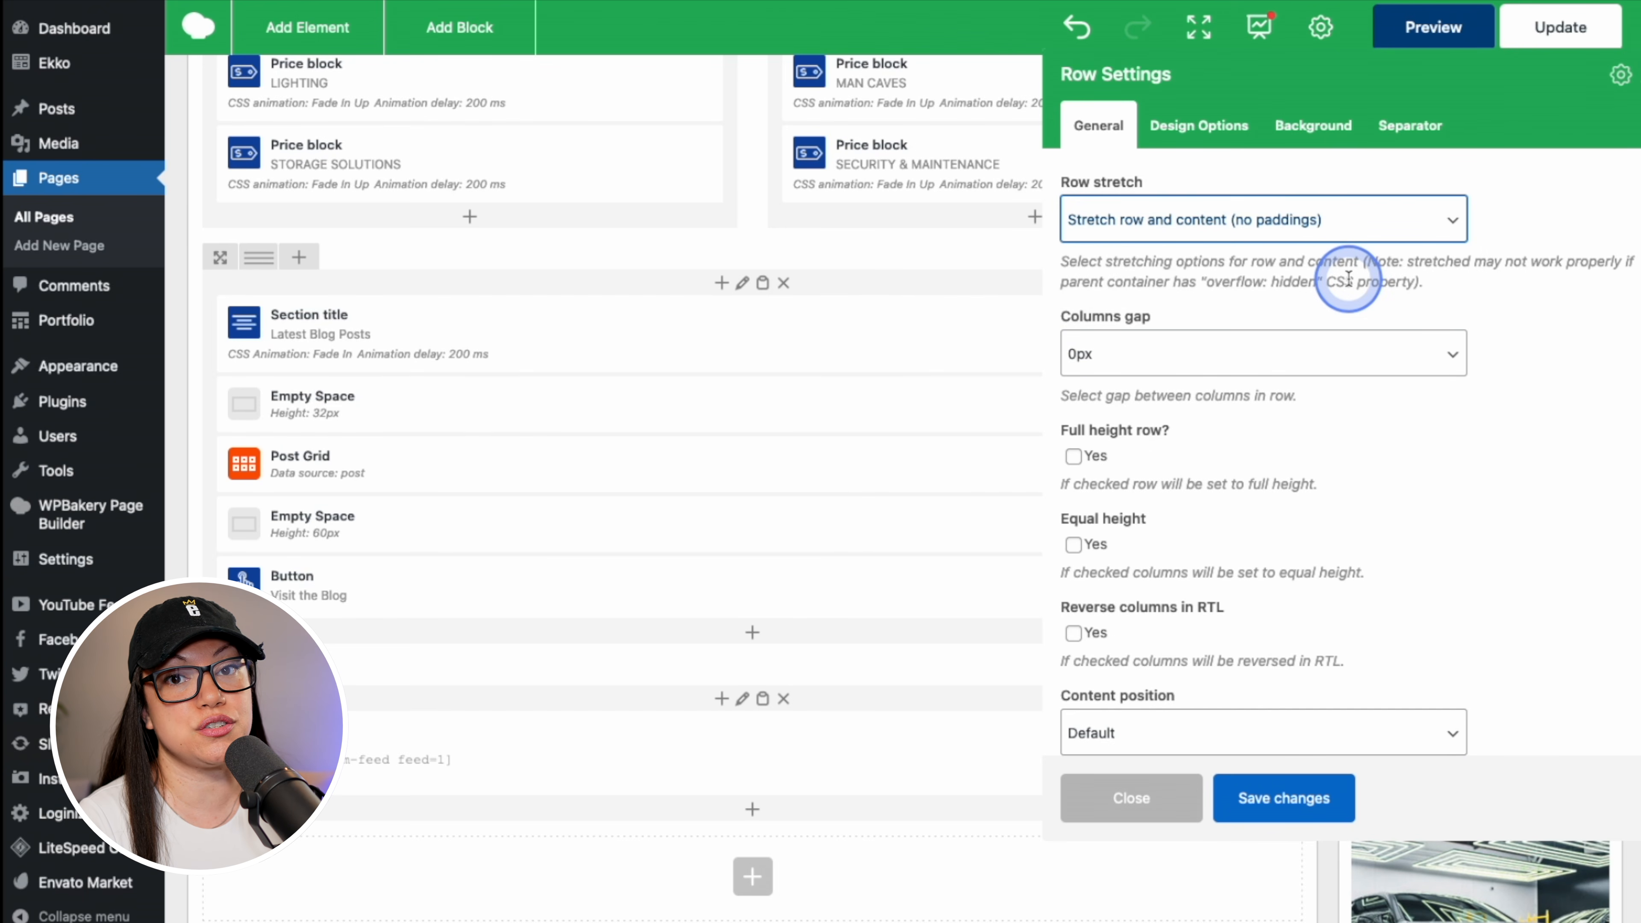
click(1305, 773)
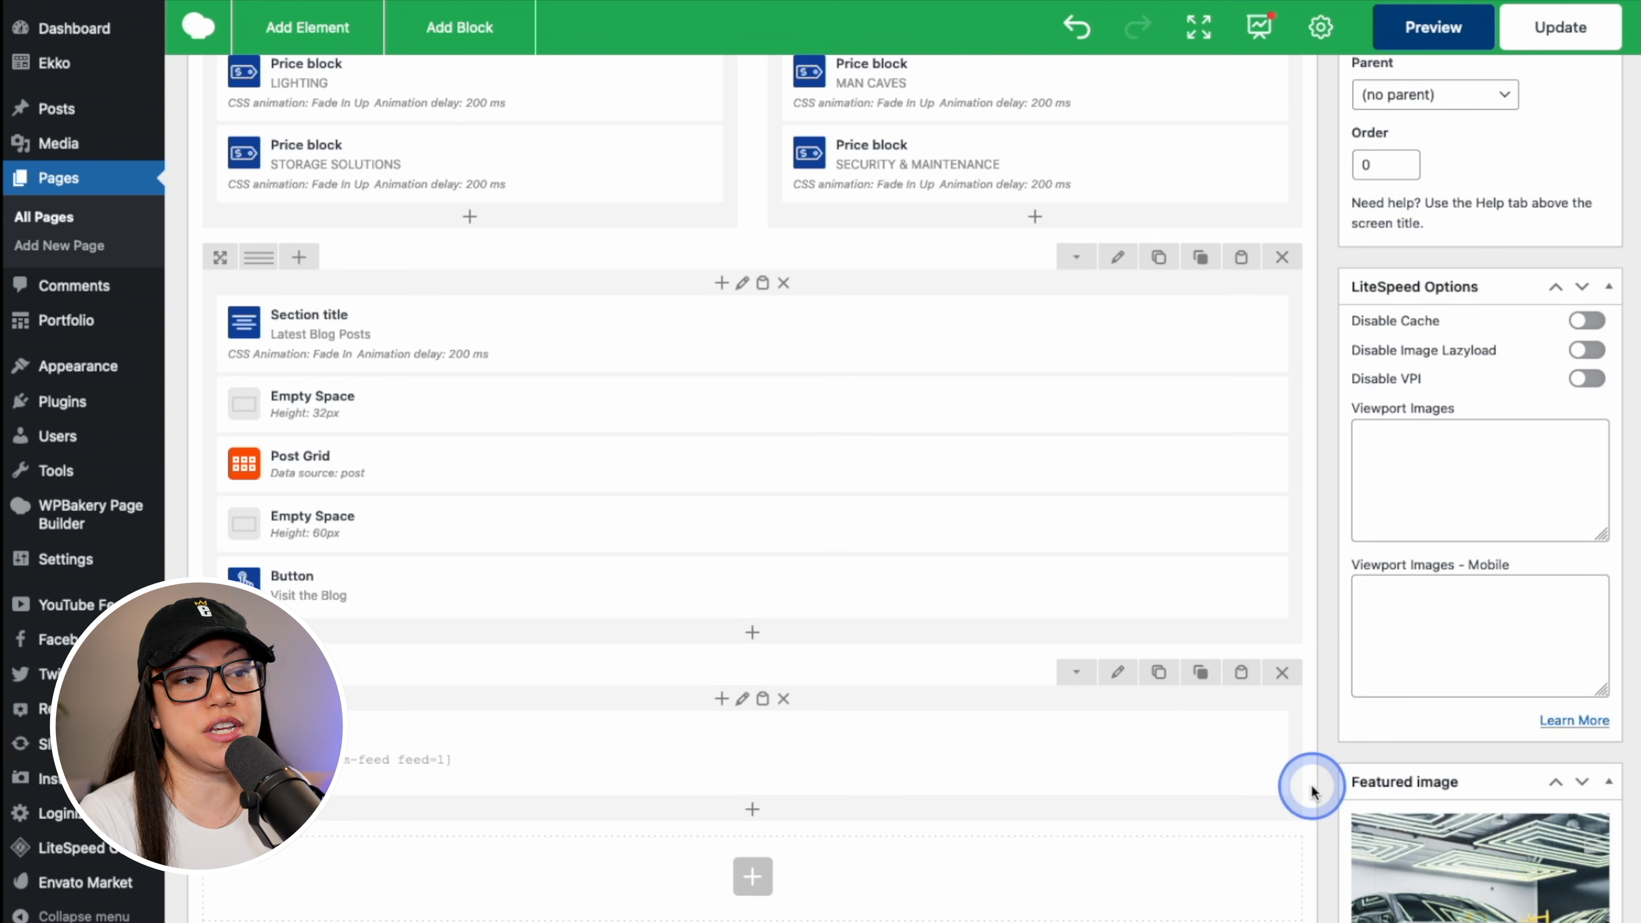
Preview the page, open the feed's black and yellow sports cars post on Instagram and browse its images forward and back
click(1432, 29)
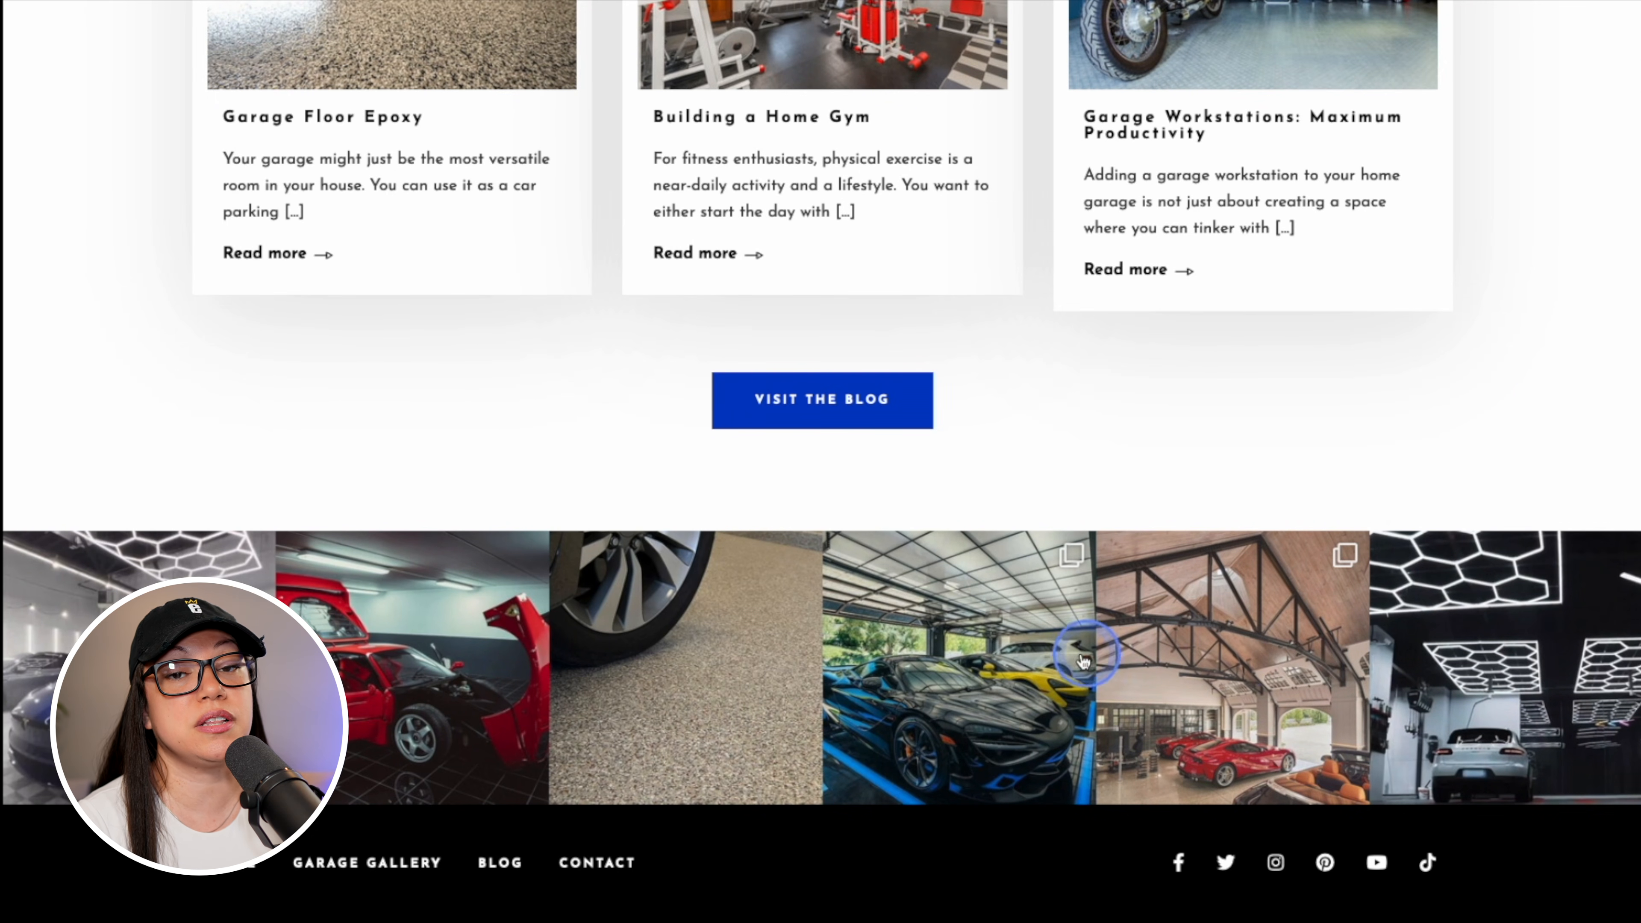
click(1004, 660)
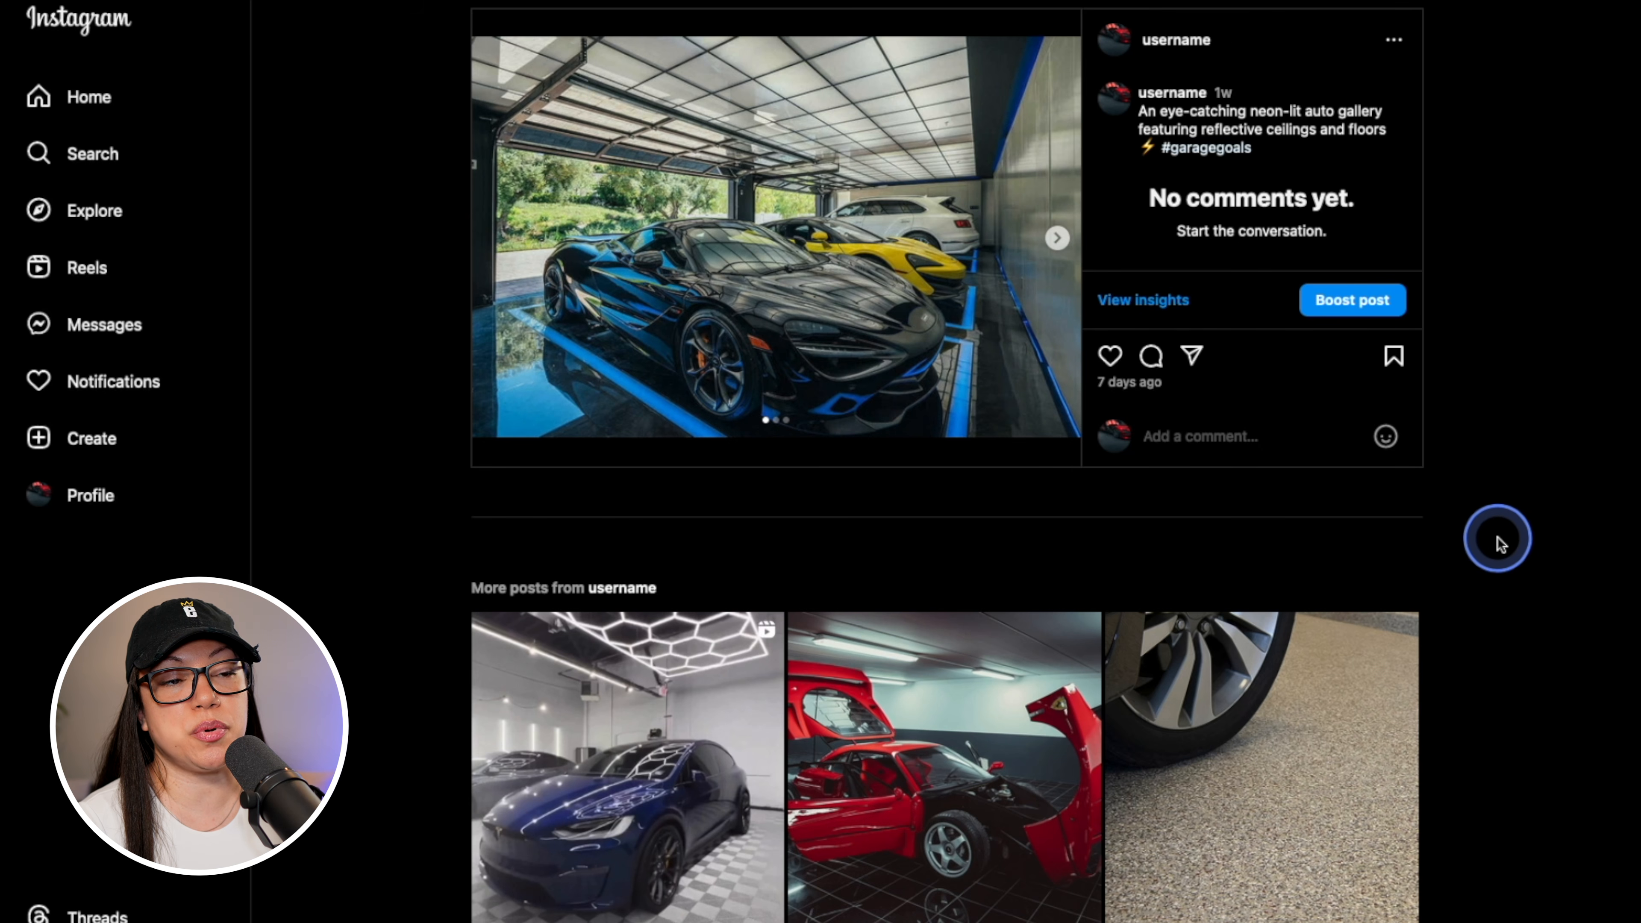
click(1055, 238)
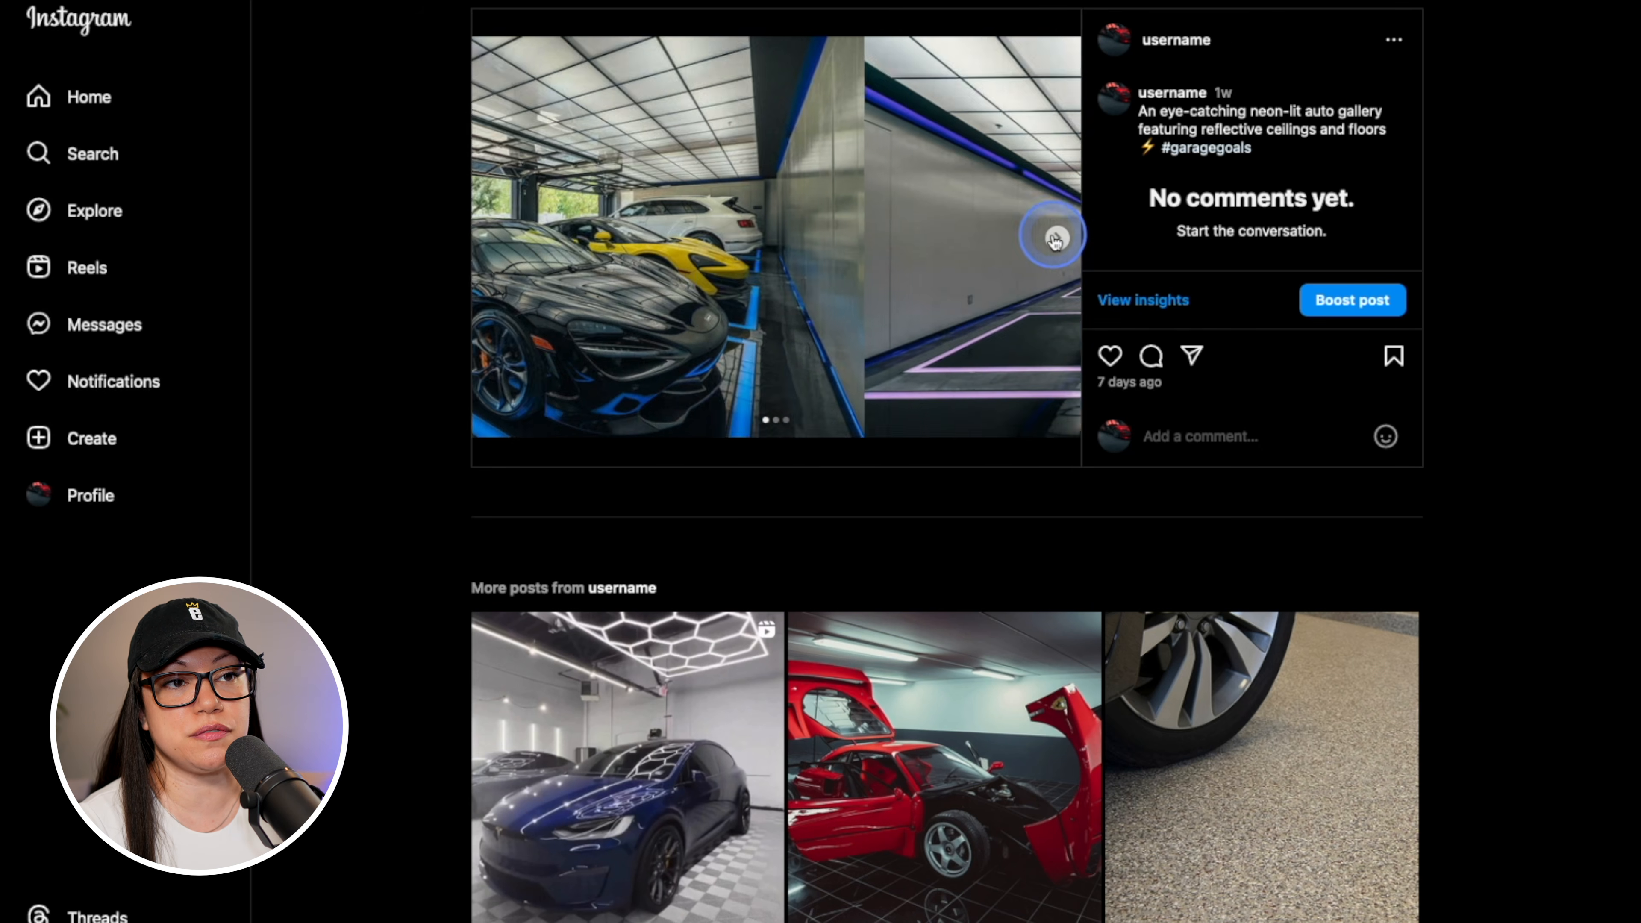
click(1053, 238)
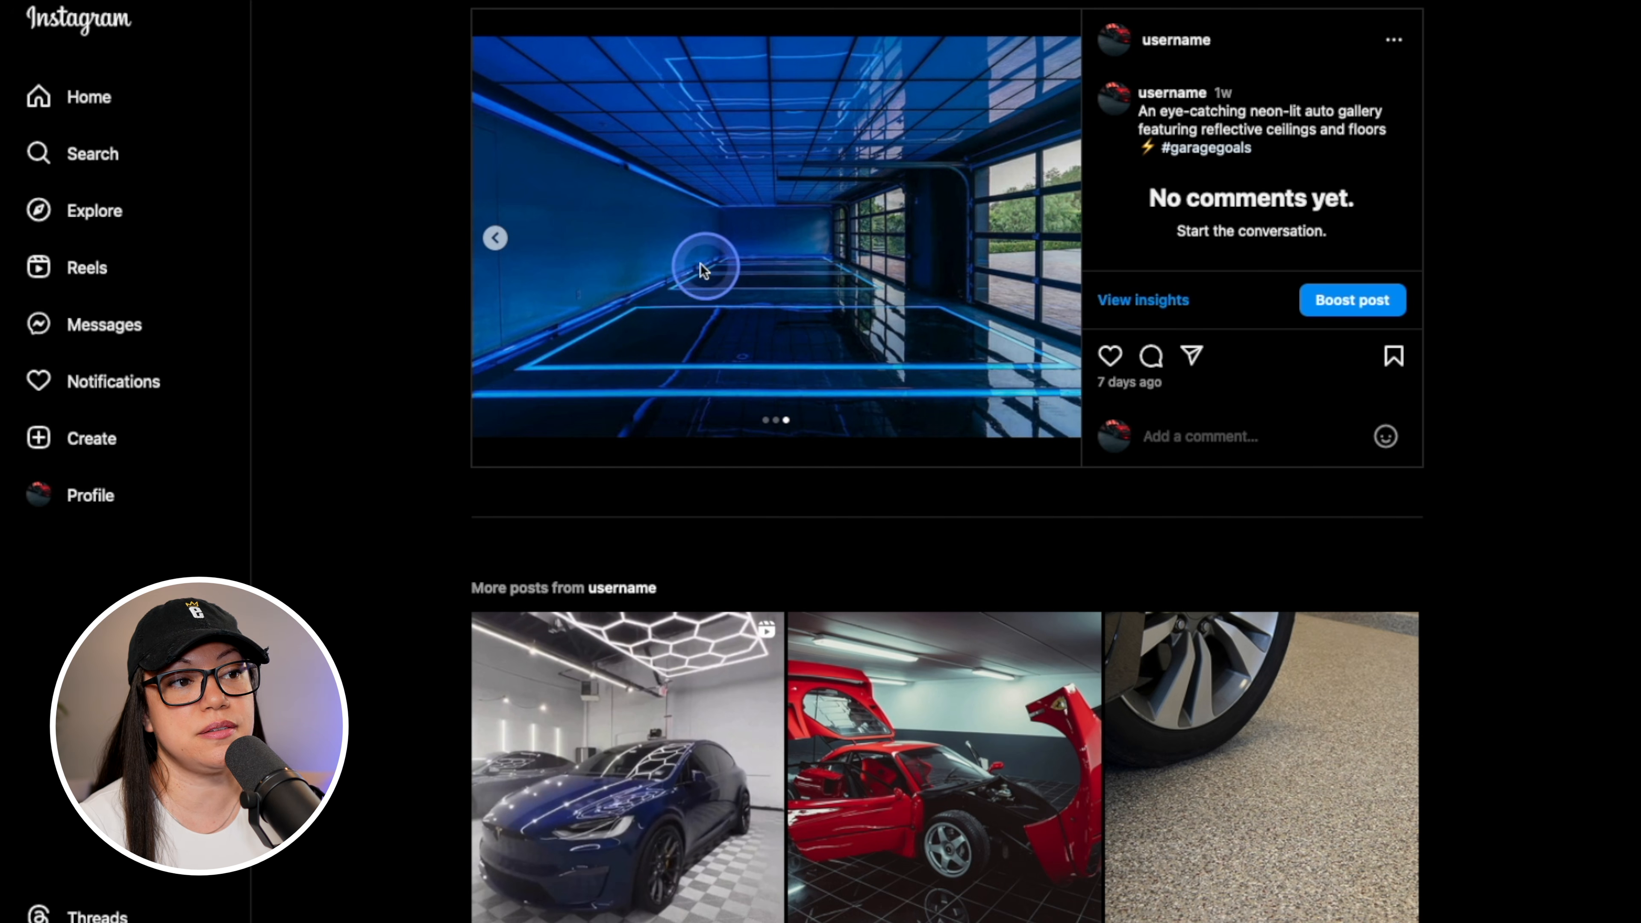
click(496, 238)
click(496, 238)
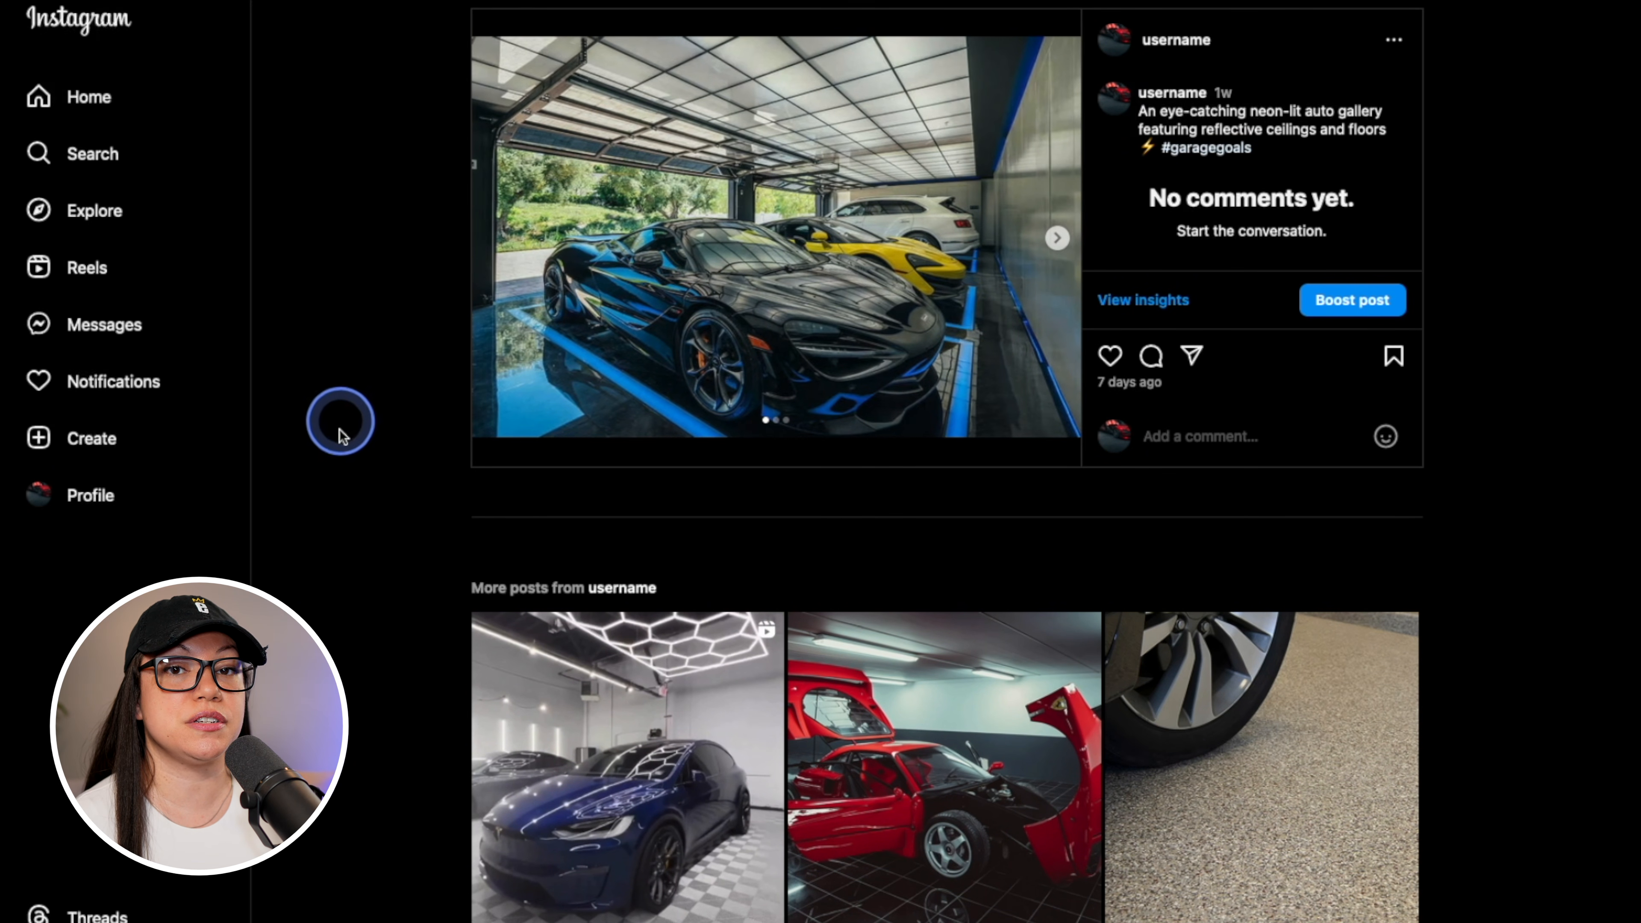